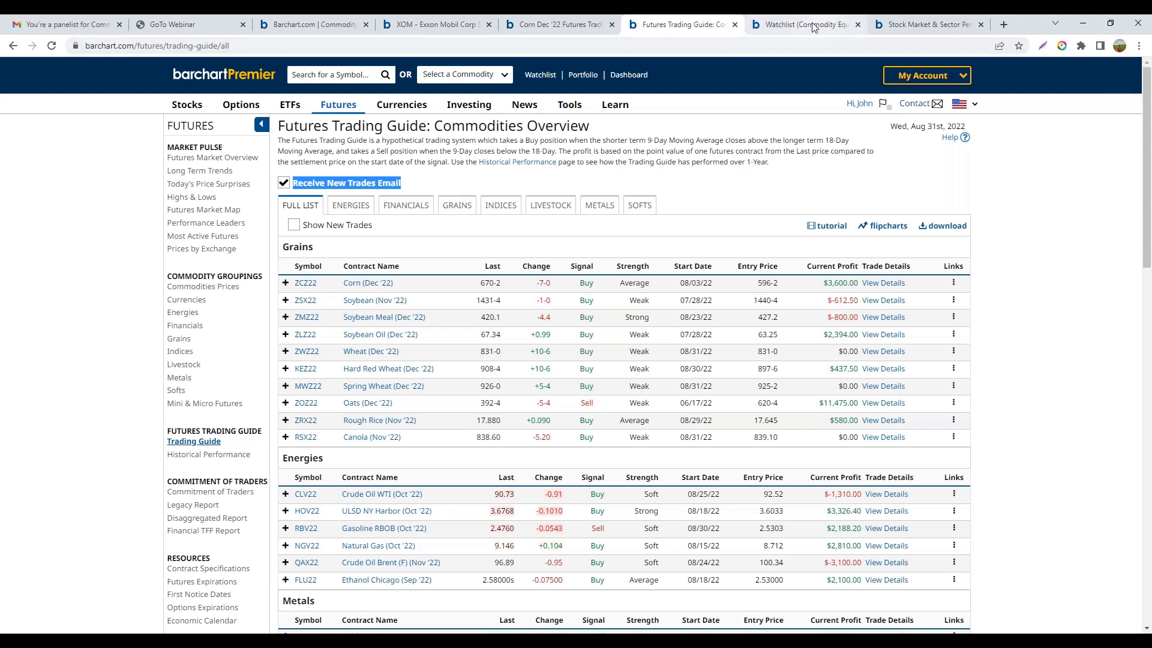
- Bring up the Commodity Equities watchlist and look over its edit page, leaving it without saving any changes
{"action": "mouse_move", "coordinate": [814, 27]}
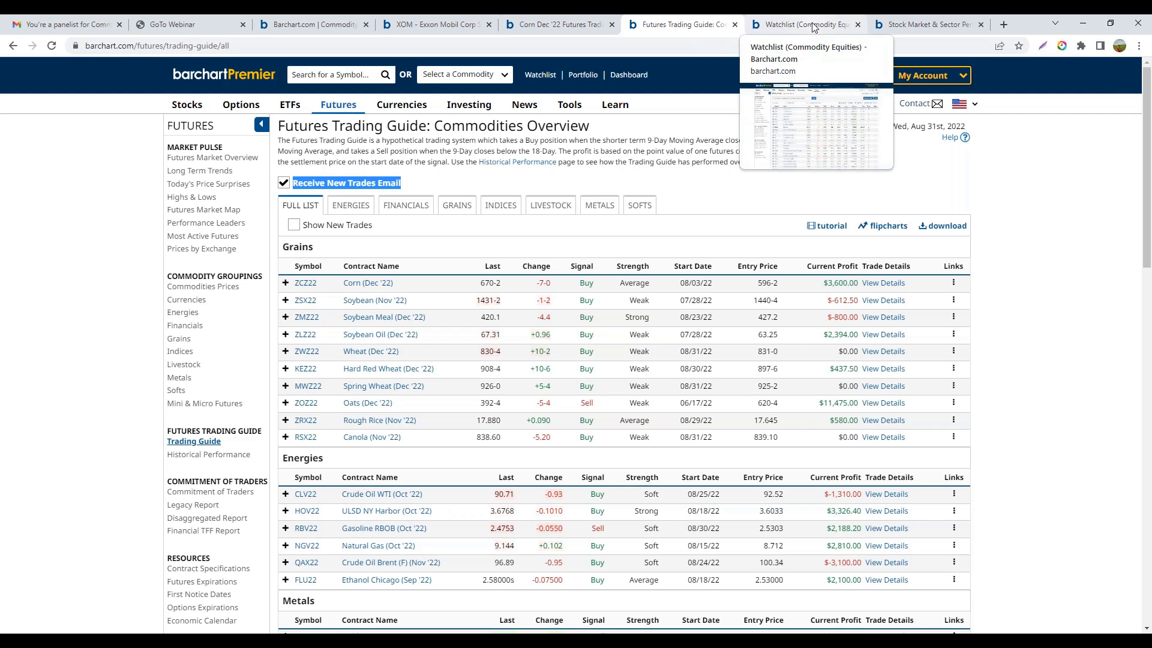
{"action": "left_click", "coordinate": [814, 27]}
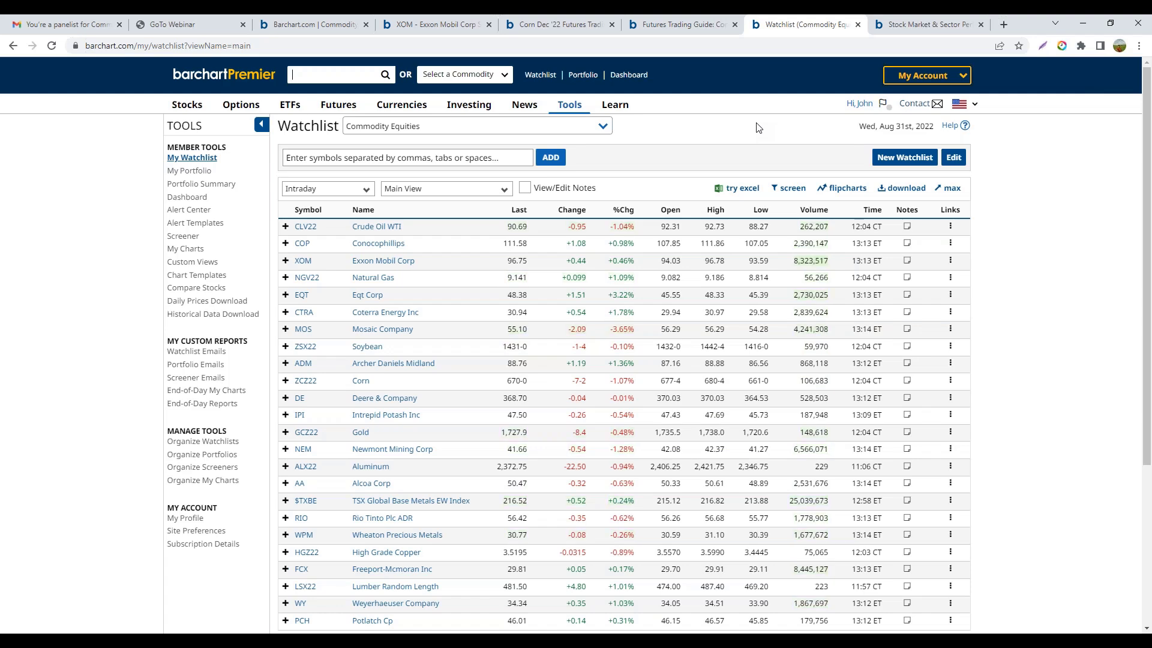
{"action": "key", "text": "F5"}
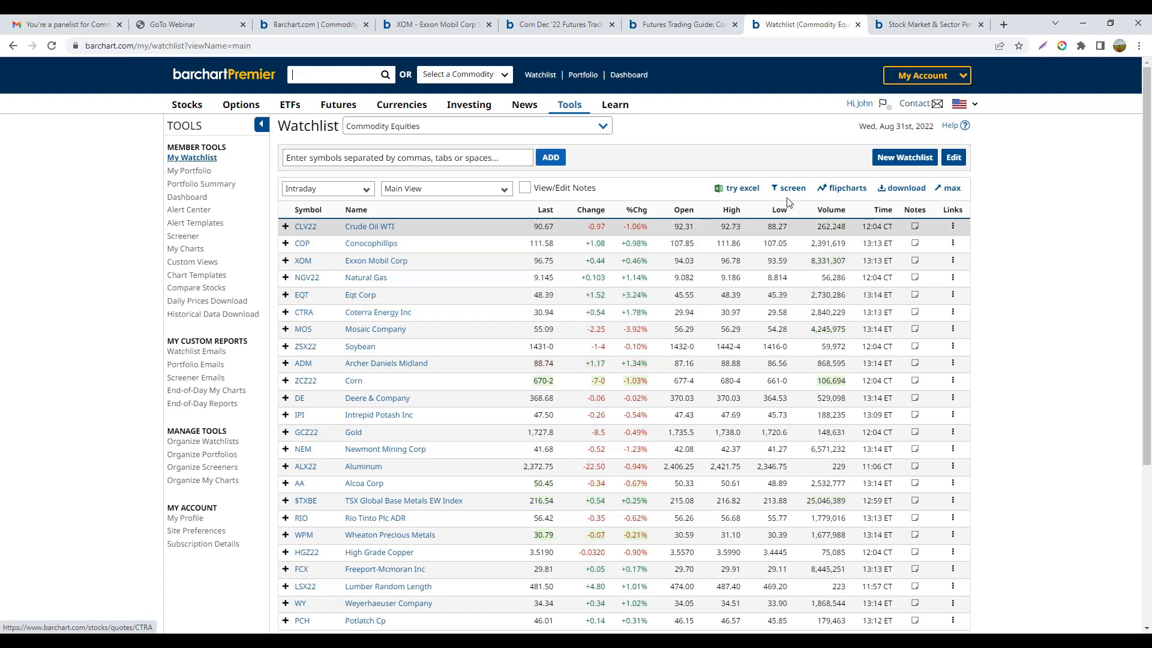
{"action": "left_click", "coordinate": [954, 157]}
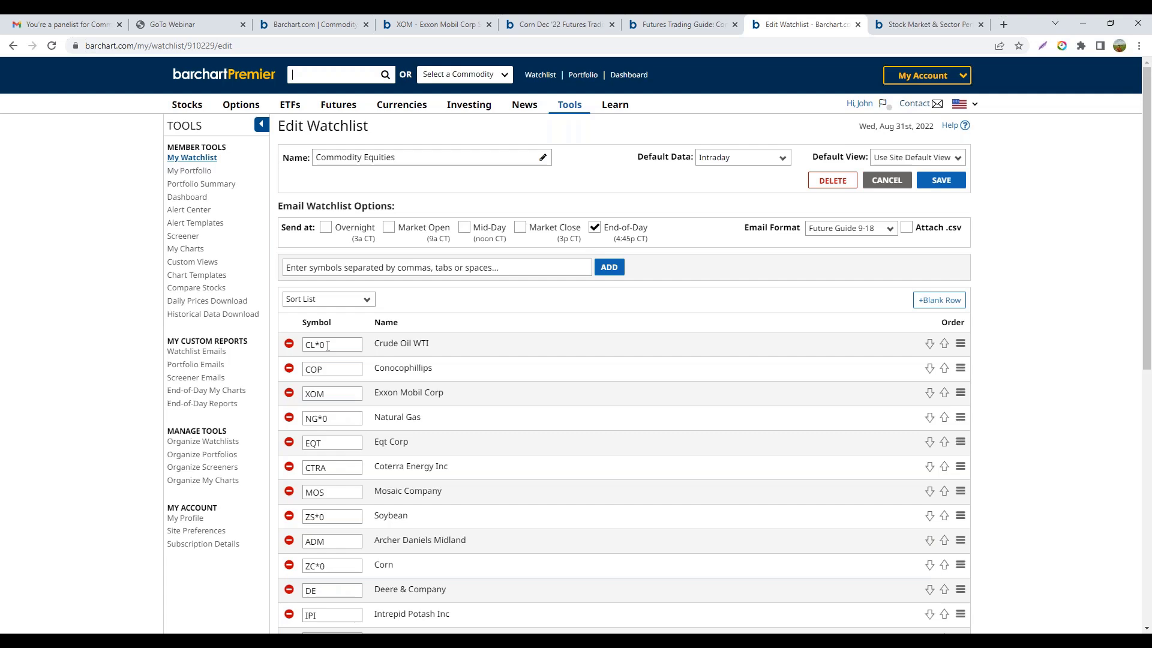
{"action": "left_click", "coordinate": [898, 182]}
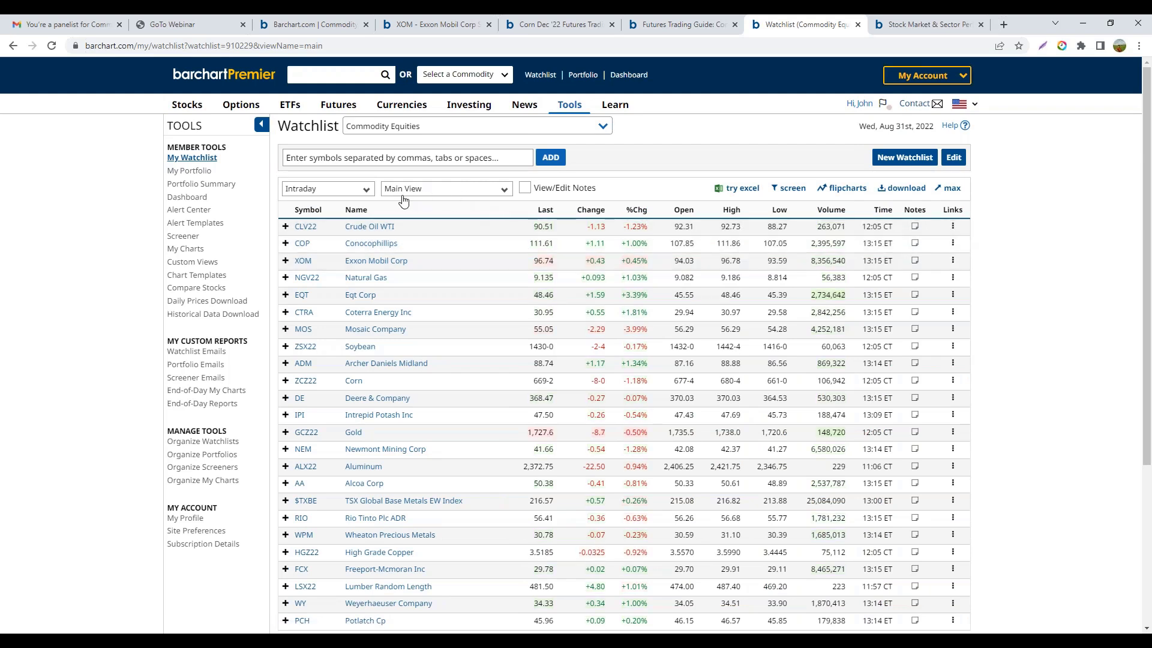
- Display the Commodity Equities watchlist in the Technical view and examine its Opinion column
{"action": "left_click", "coordinate": [451, 191]}
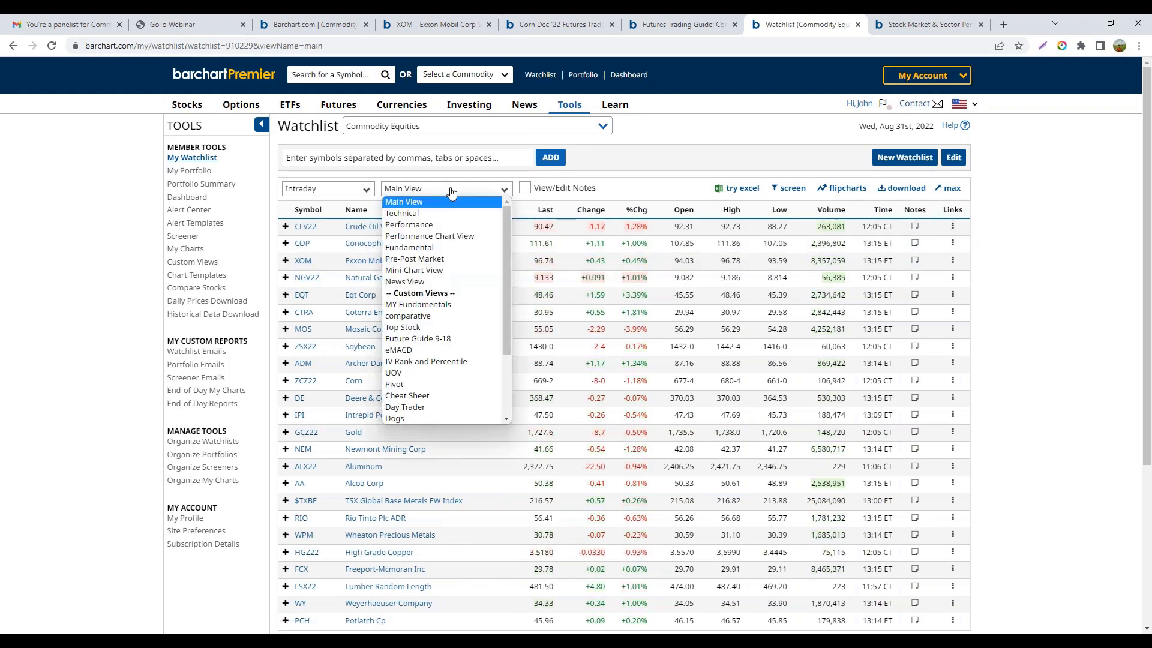
{"action": "left_click", "coordinate": [414, 213]}
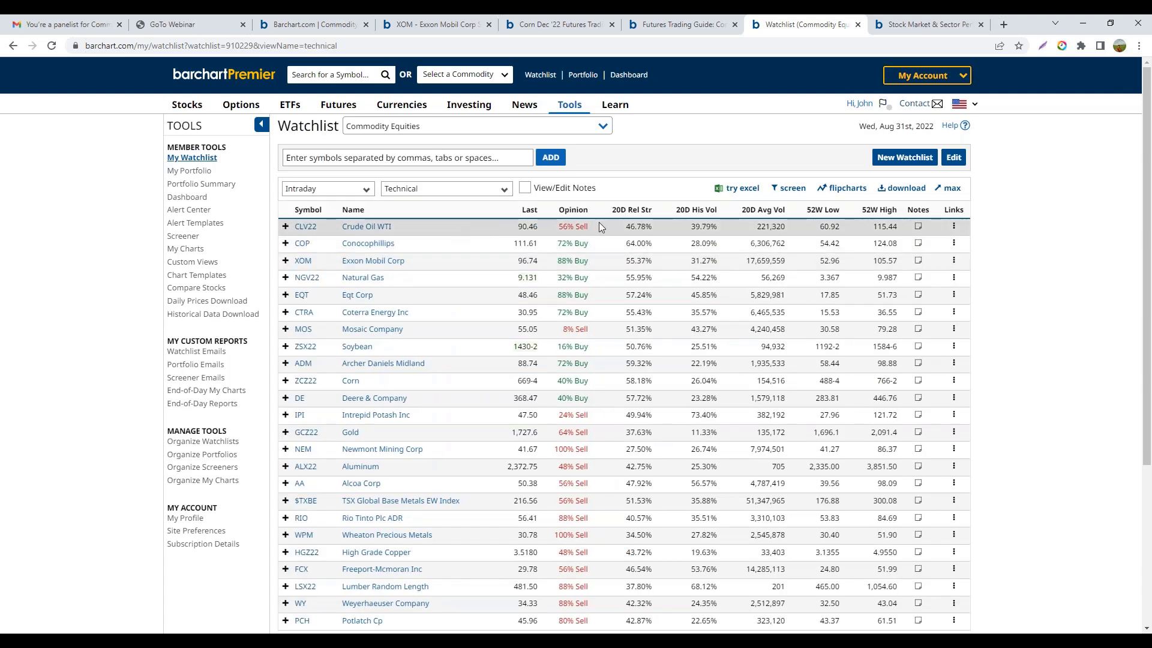
{"action": "mouse_move", "coordinate": [570, 216]}
- Open Crude Oil WTI (CLV22) from the watchlist and review its Barchart Opinion indicators from short to long term
{"action": "left_click", "coordinate": [306, 230]}
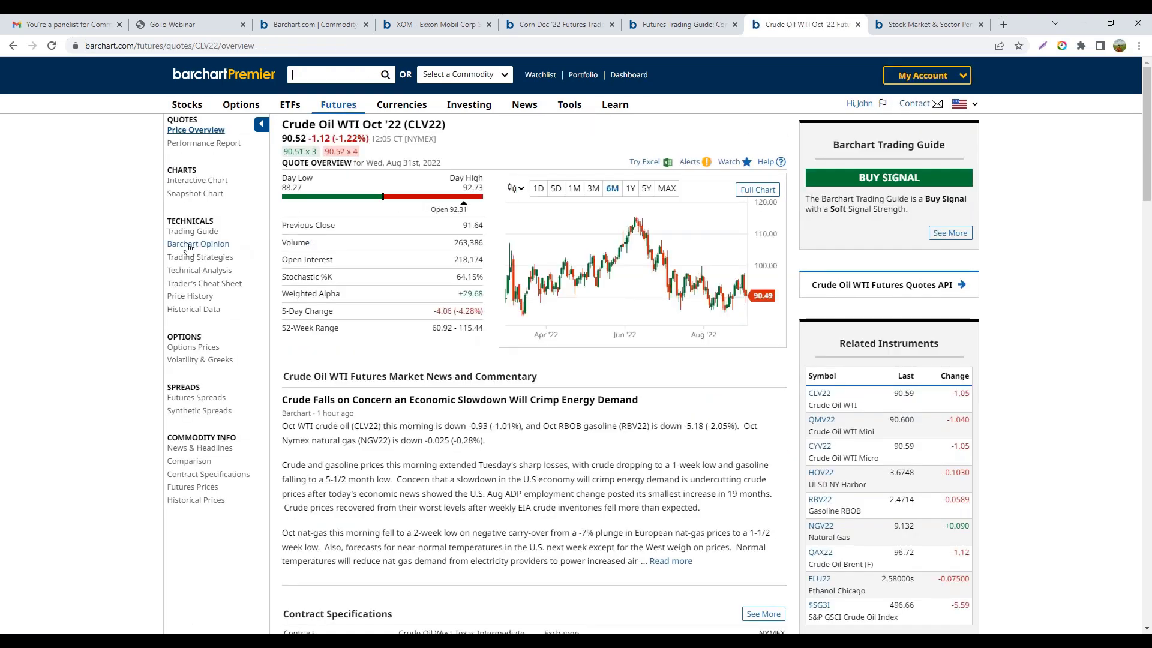
{"action": "left_click", "coordinate": [207, 249]}
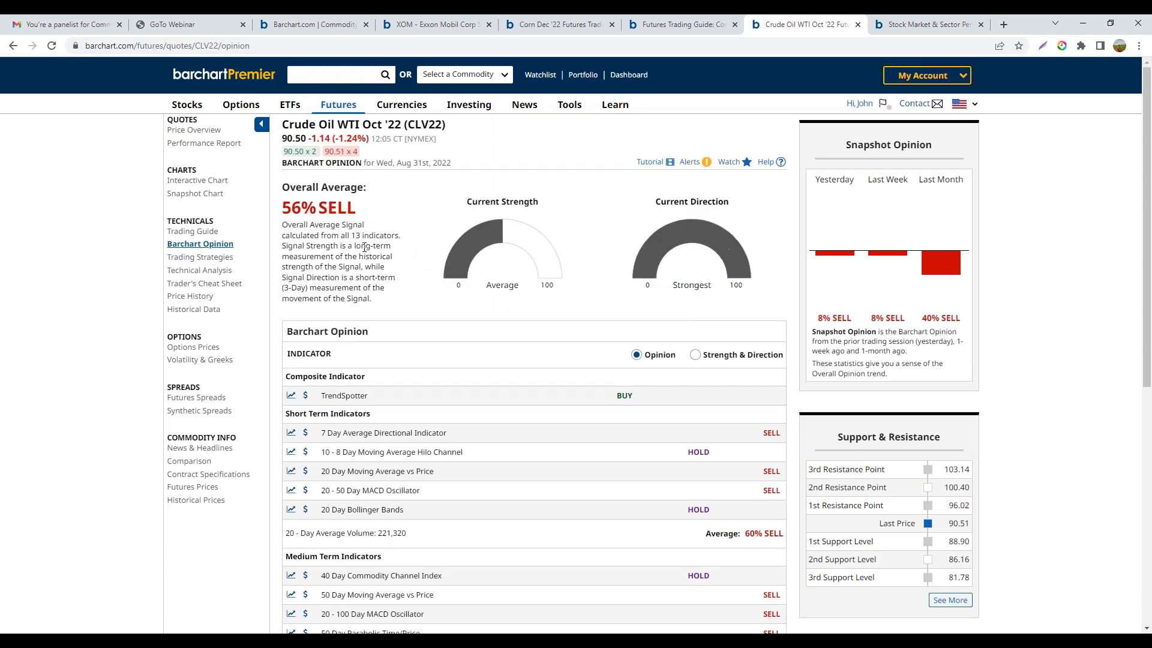
{"action": "scroll", "coordinate": [396, 324], "scroll_direction": "down", "scroll_amount": 2}
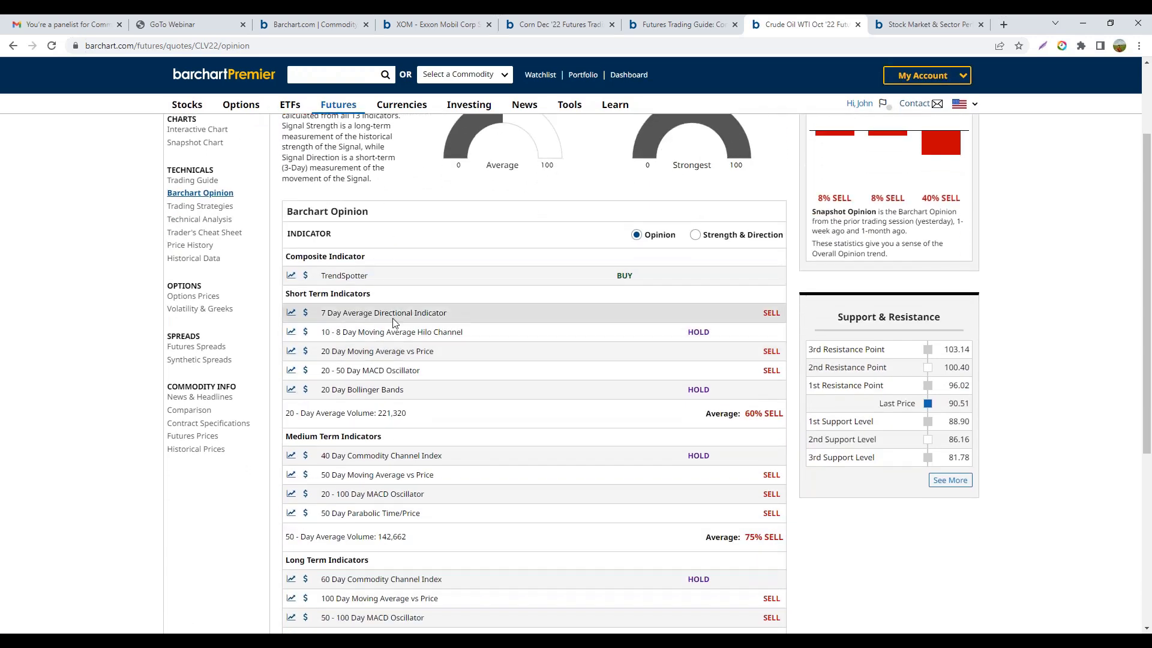
{"action": "scroll", "coordinate": [394, 322], "scroll_direction": "down", "scroll_amount": 1}
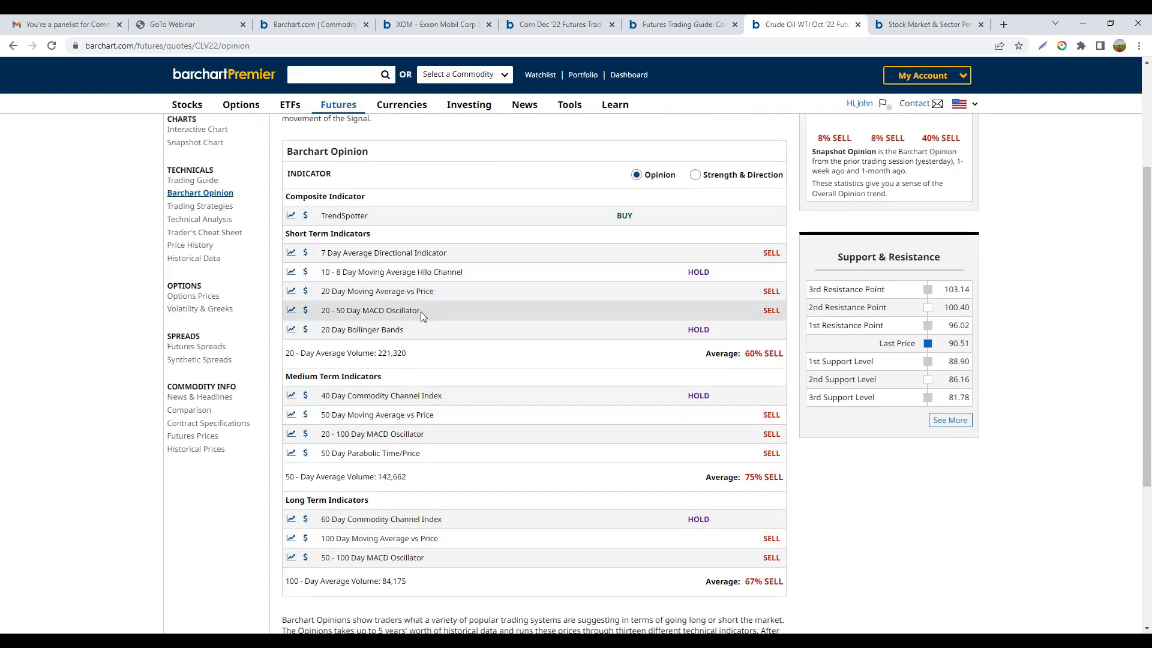
{"action": "scroll", "coordinate": [419, 311], "scroll_direction": "up", "scroll_amount": 3}
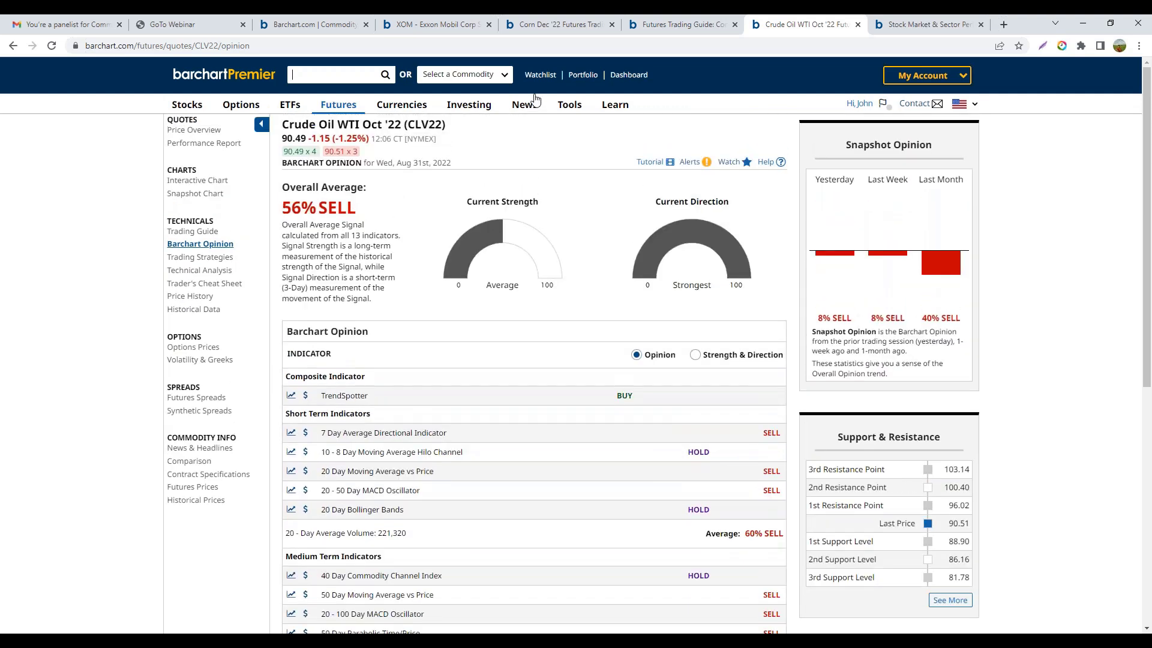
- Return to the watchlist, open Conocophillips (COP) and review its Barchart Opinion indicators
{"action": "left_click", "coordinate": [540, 75]}
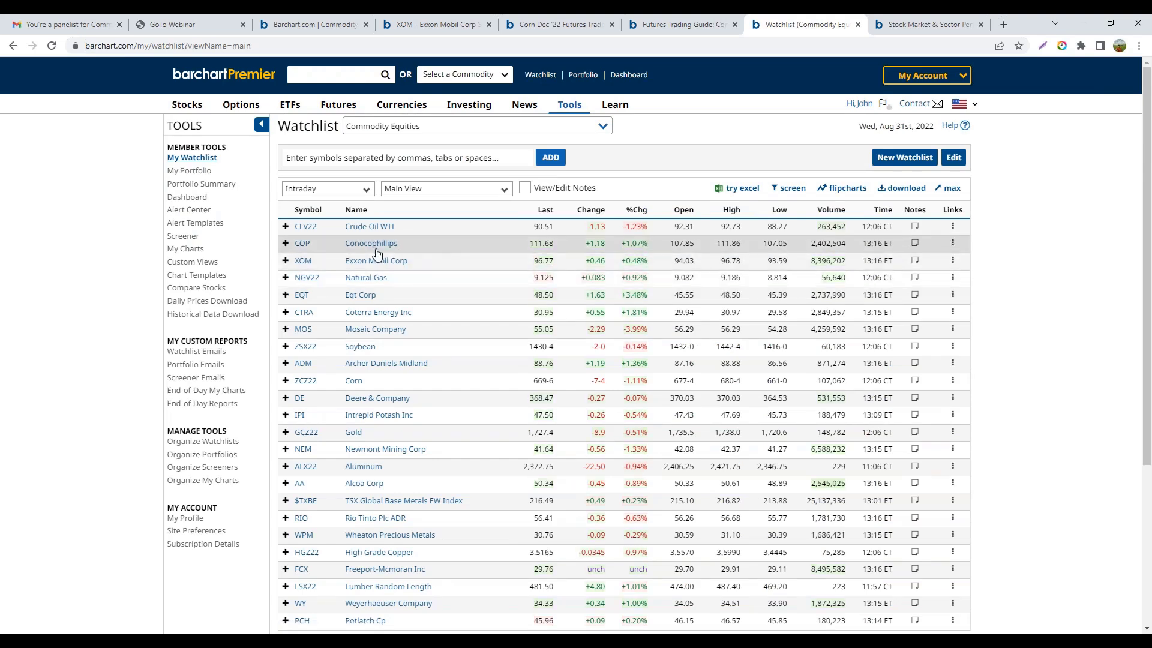
{"action": "left_click", "coordinate": [300, 245]}
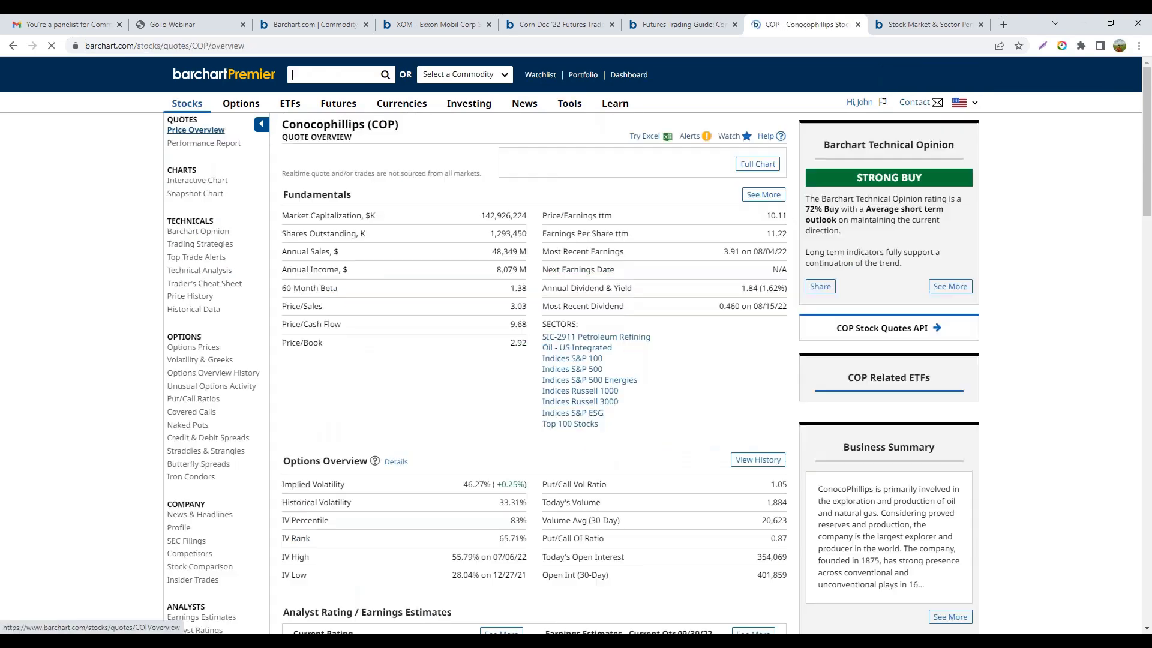
{"action": "left_click", "coordinate": [209, 234]}
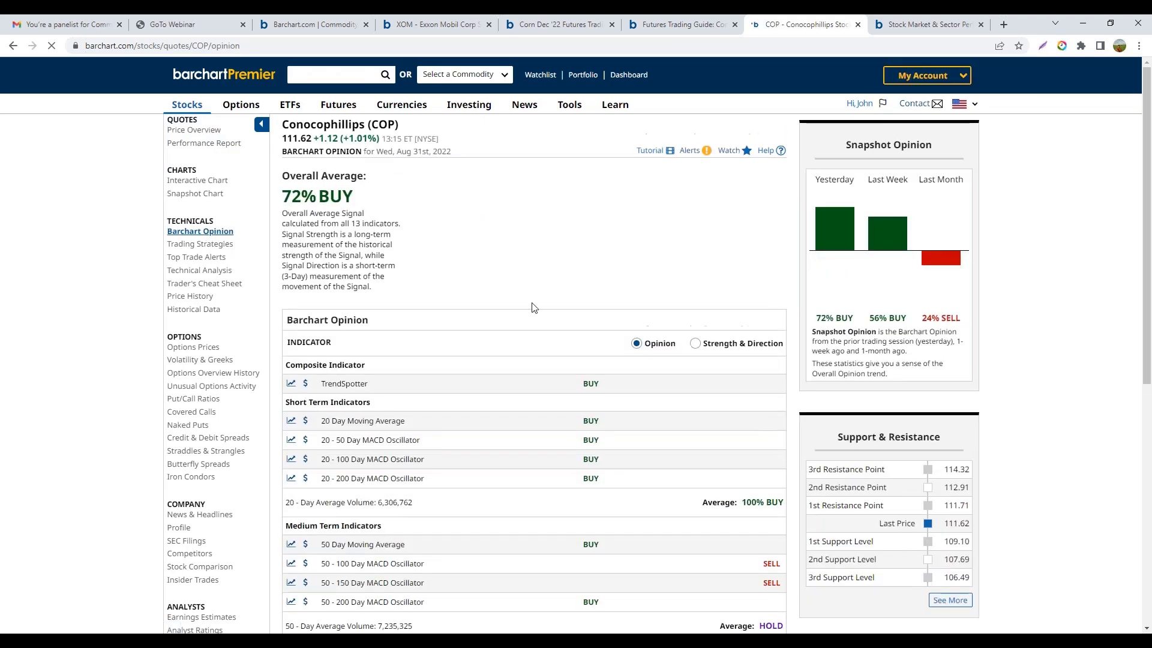
{"action": "scroll", "coordinate": [510, 351], "scroll_direction": "down", "scroll_amount": 3}
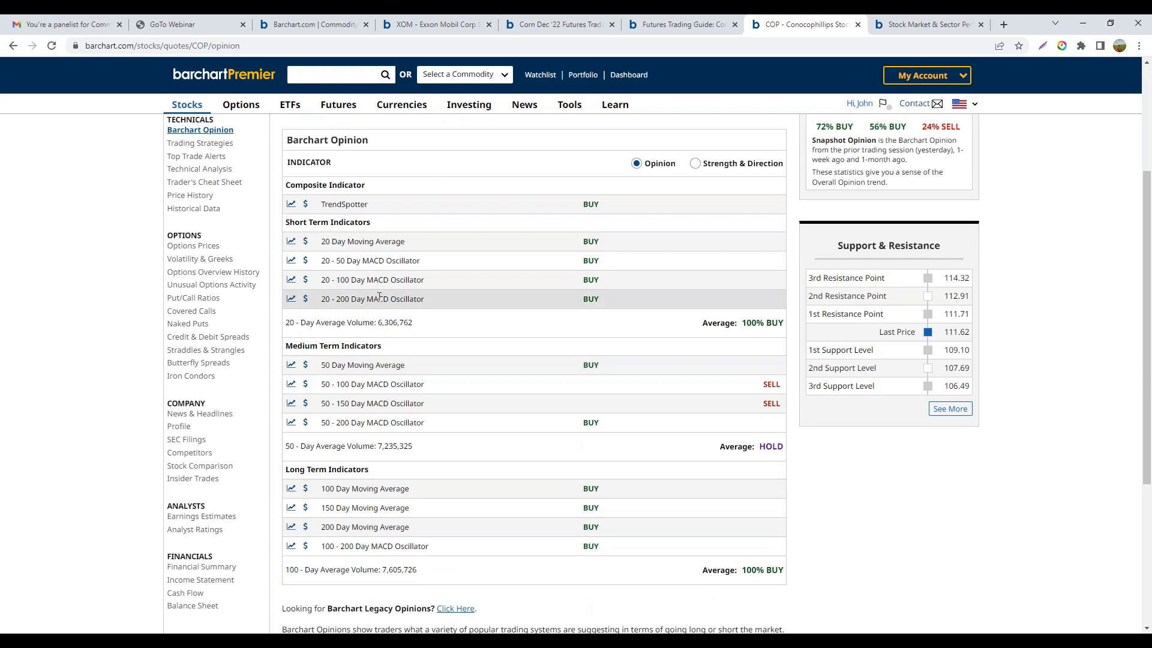
{"action": "scroll", "coordinate": [303, 297], "scroll_direction": "up", "scroll_amount": 3}
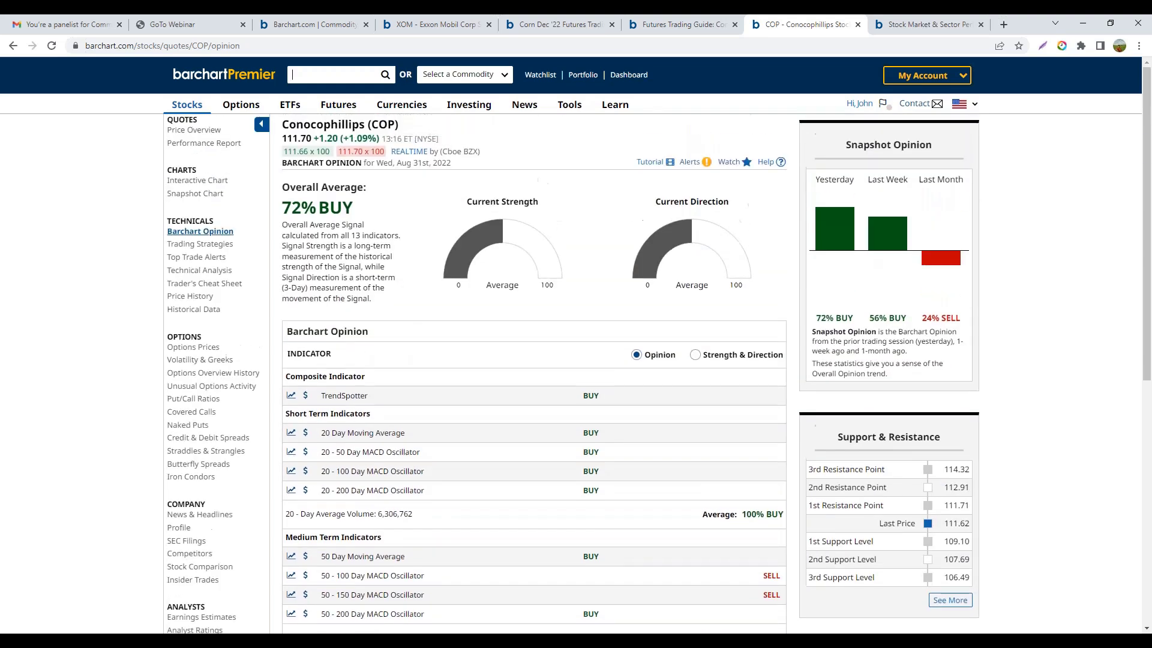
- Return to the watchlist in the Technical view and open the Trading Guide page of Crude Oil WTI (CLV22)
{"action": "left_click", "coordinate": [539, 74]}
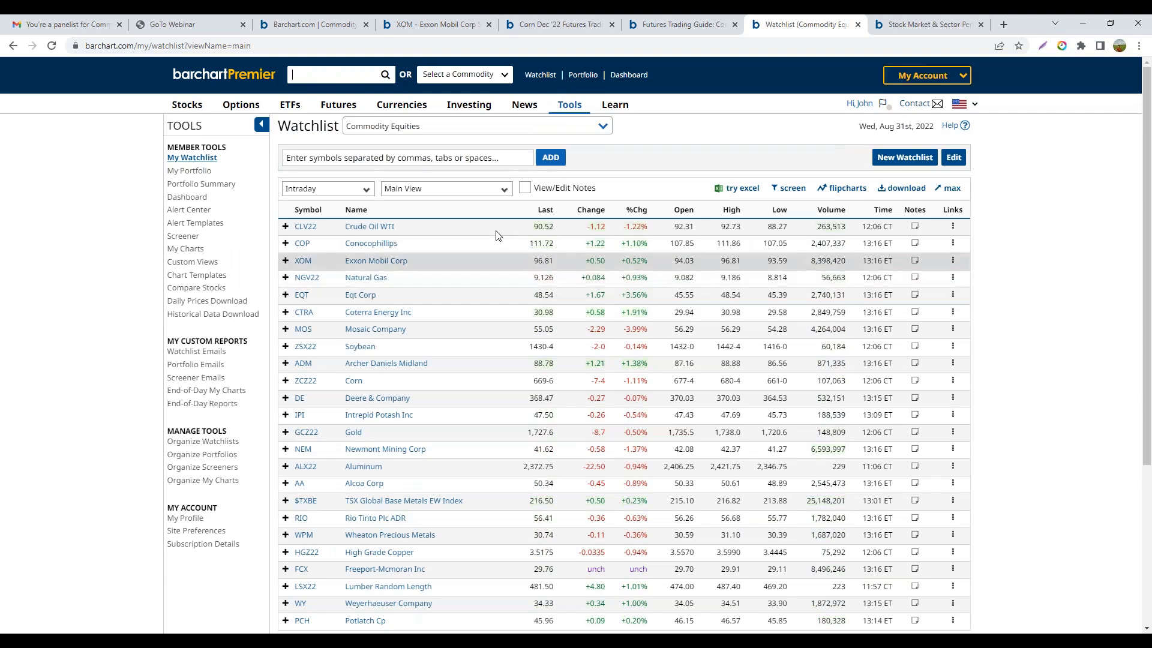
{"action": "left_click", "coordinate": [470, 191]}
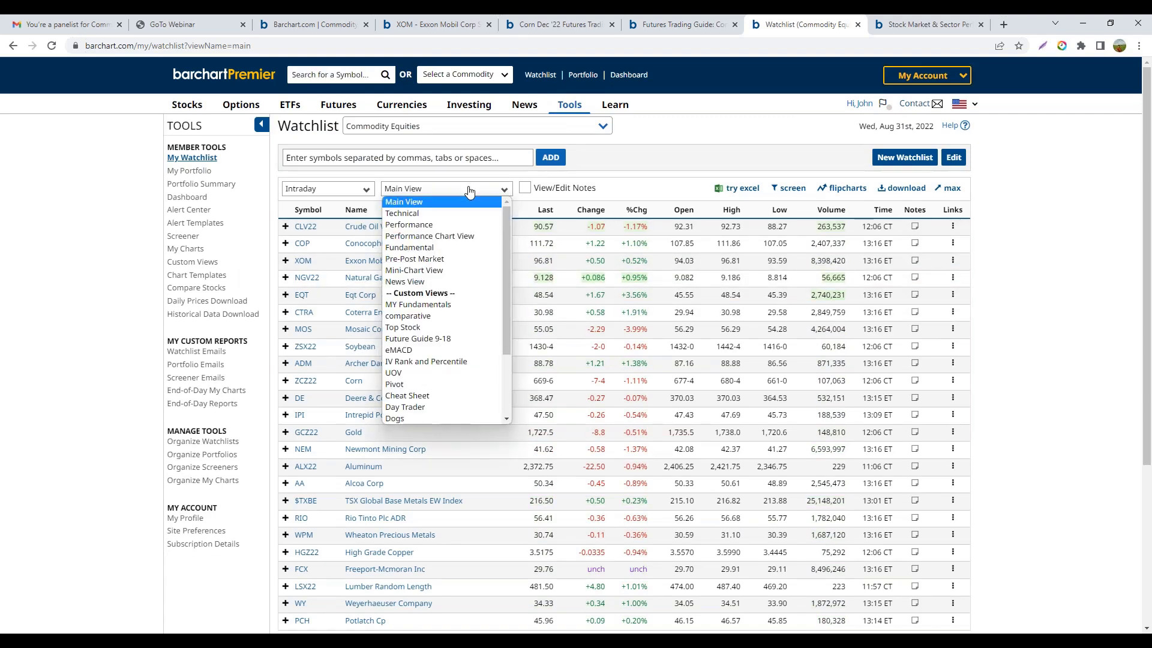
{"action": "left_click", "coordinate": [446, 222]}
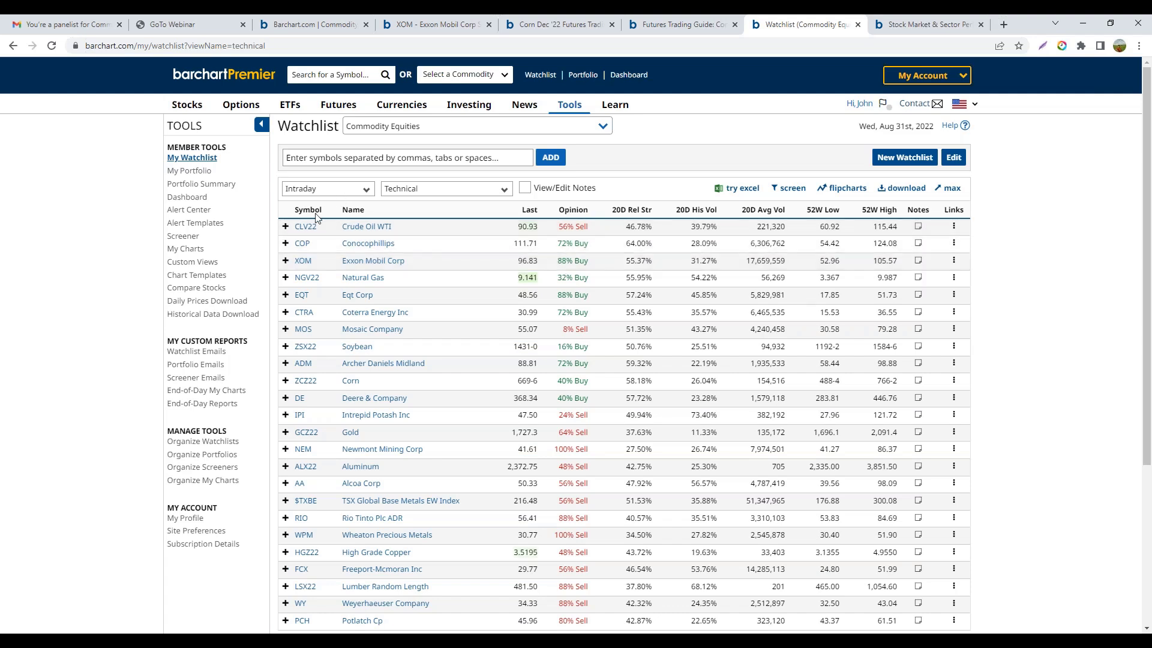
{"action": "left_click", "coordinate": [305, 228]}
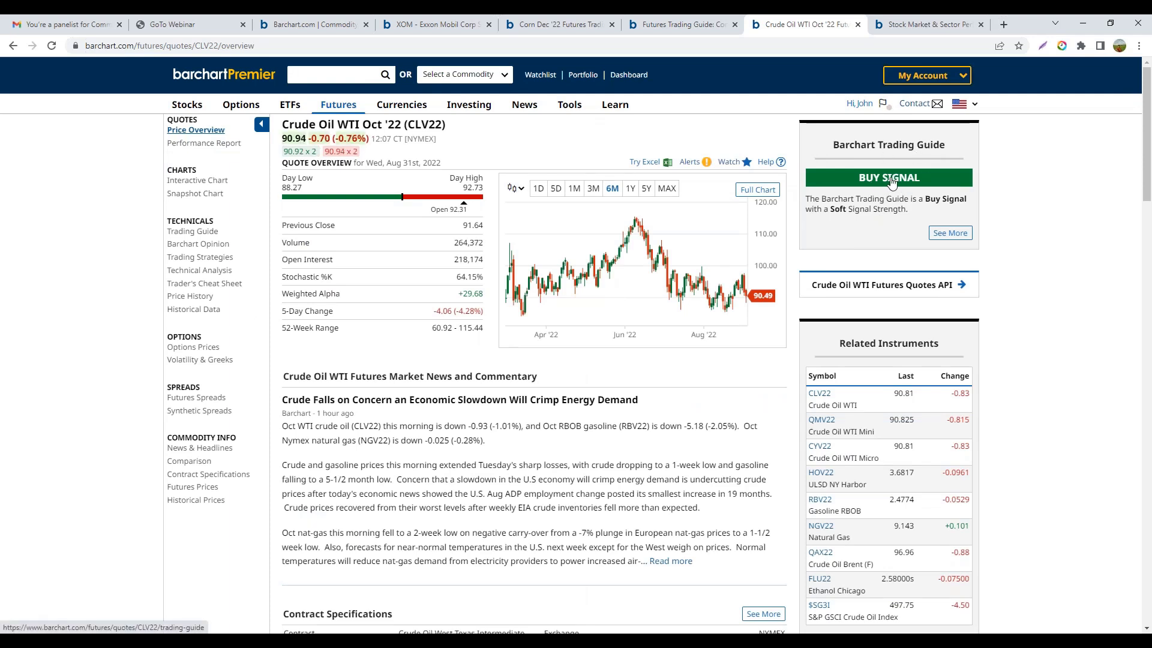
{"action": "left_click", "coordinate": [950, 237]}
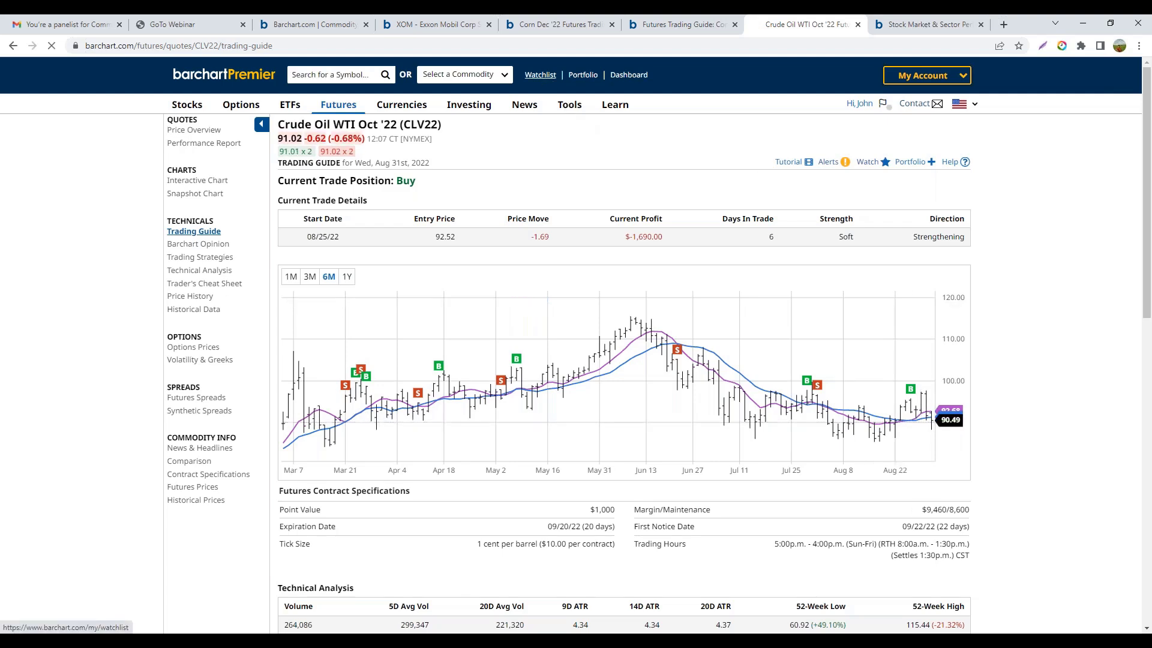
- Return to the watchlist, change its data view and open the Gold (GCZ22) quote page
{"action": "left_click", "coordinate": [541, 75]}
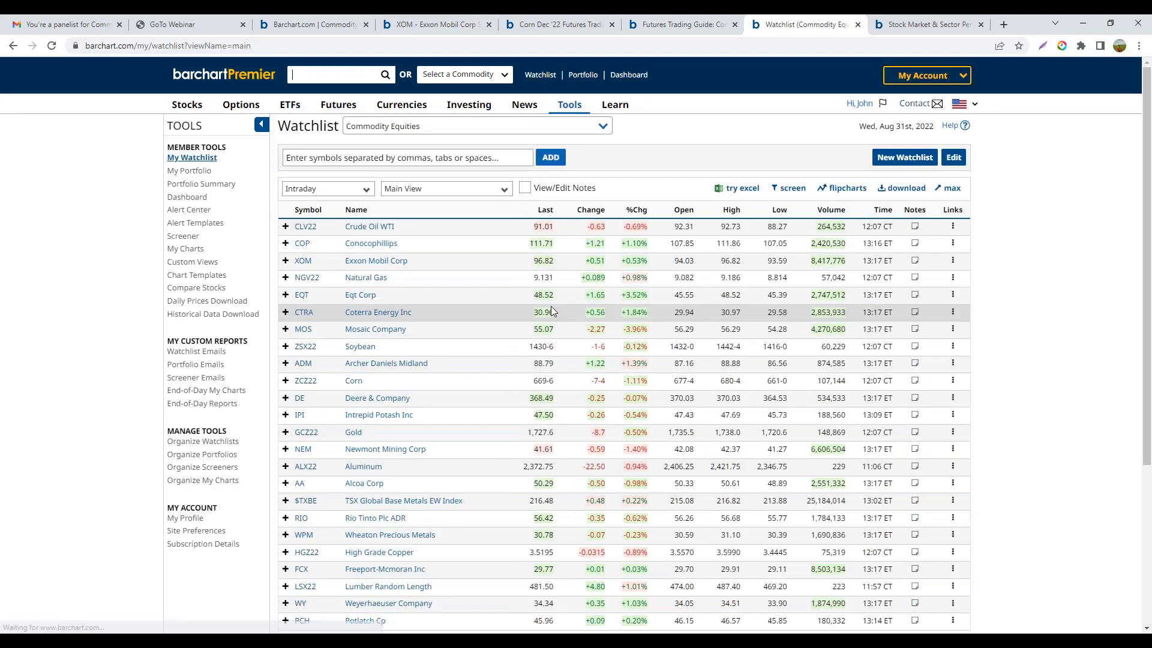
{"action": "left_click", "coordinate": [480, 189]}
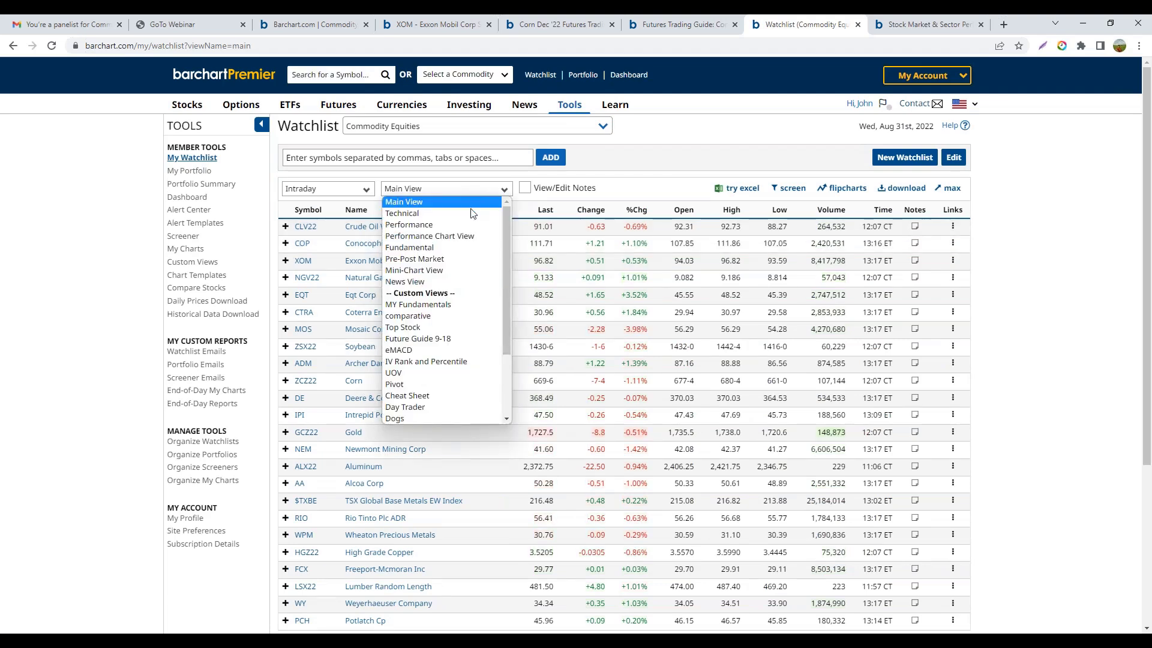
{"action": "left_click", "coordinate": [473, 223]}
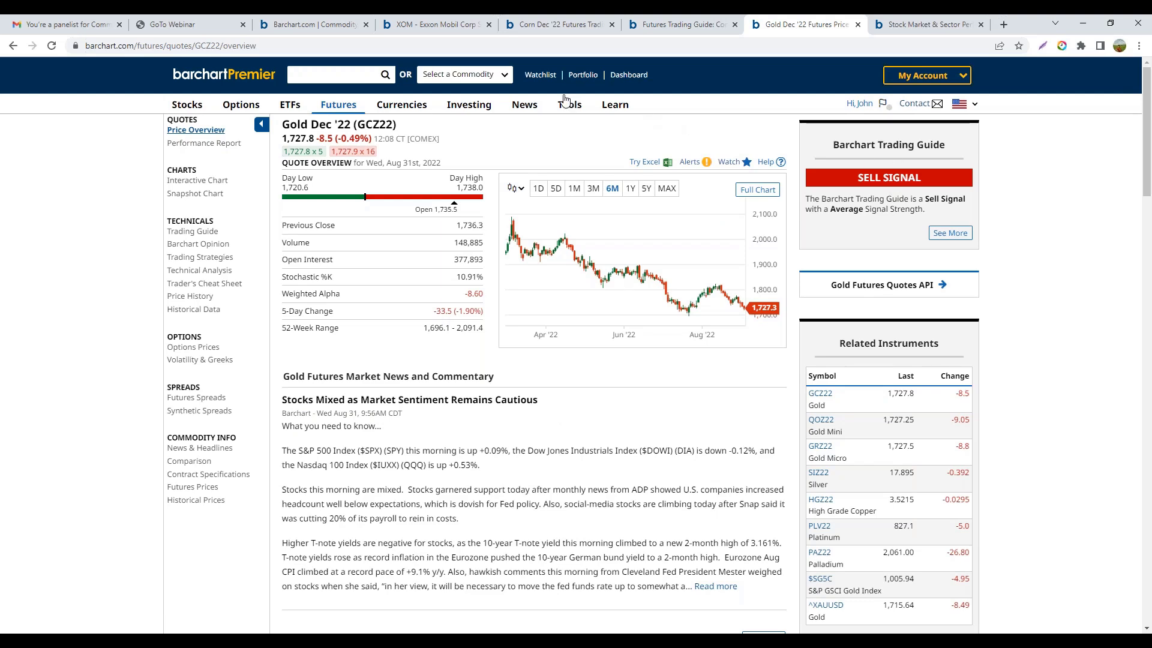
- Go back to the watchlist and open the interactive chart of Conocophillips (COP)
{"action": "left_click", "coordinate": [540, 75]}
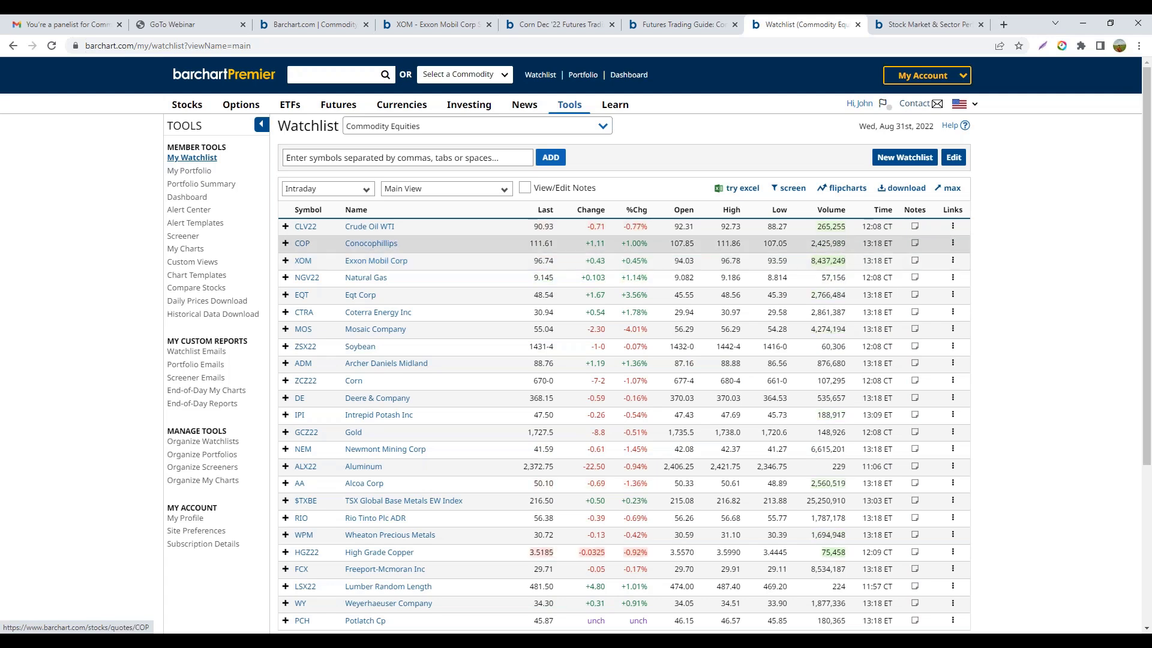
{"action": "left_click", "coordinate": [297, 248]}
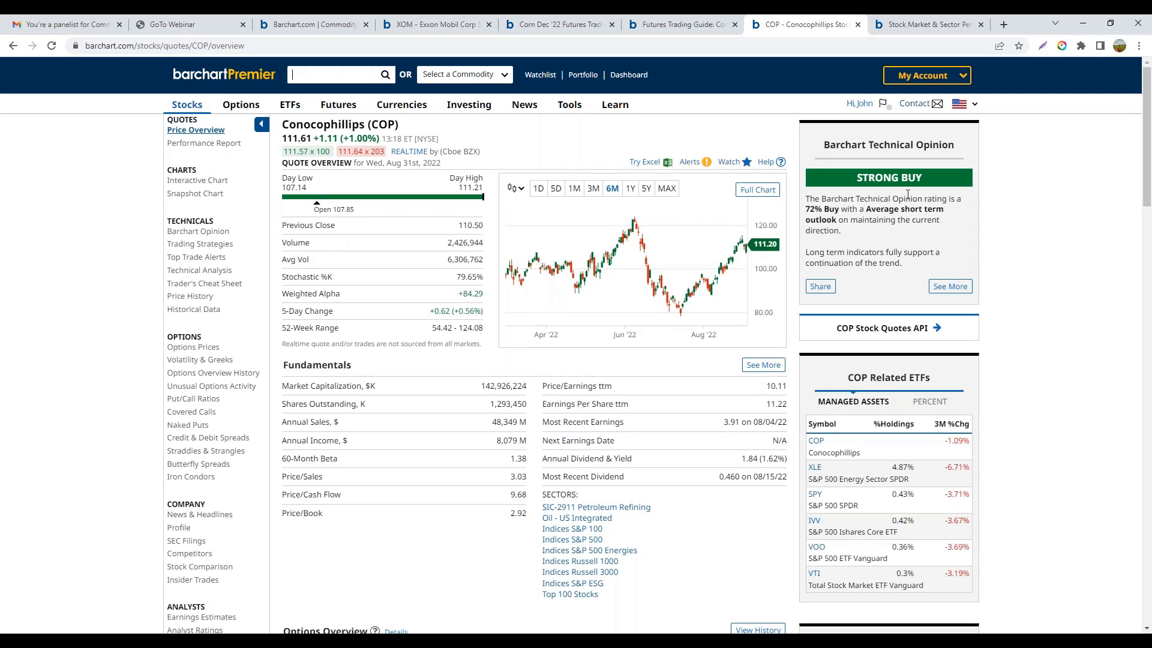
{"action": "left_click", "coordinate": [199, 184]}
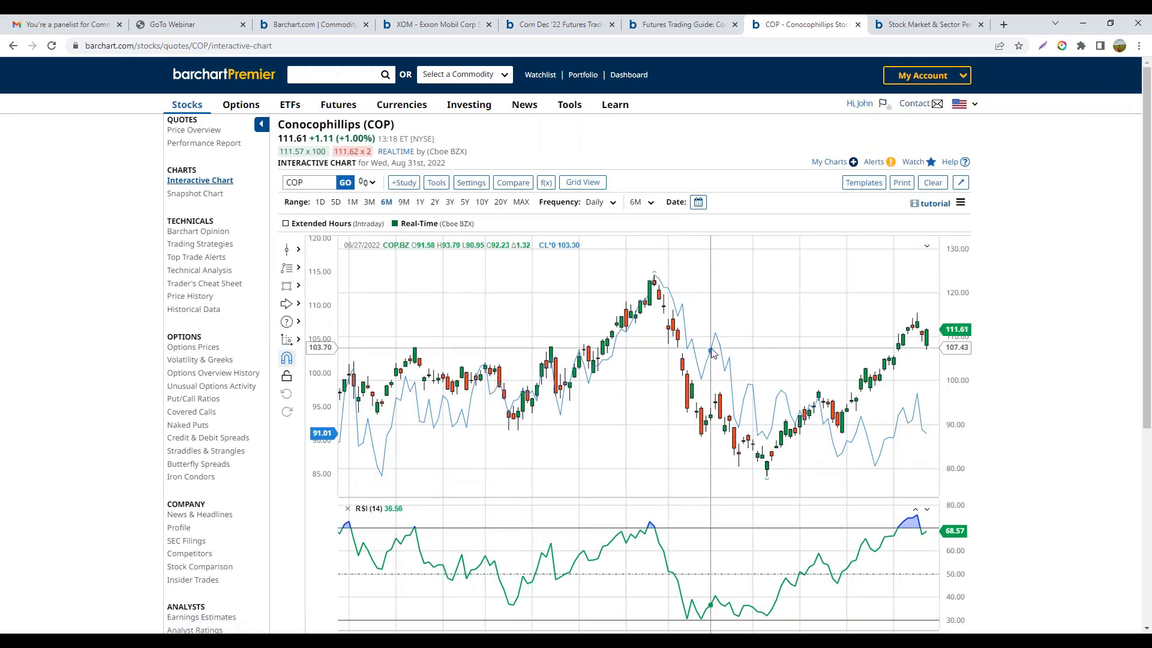
- Apply the saved Just Chart template to the Conocophillips interactive chart
{"action": "left_click_drag", "start_coordinate": [672, 426], "coordinate": [643, 449]}
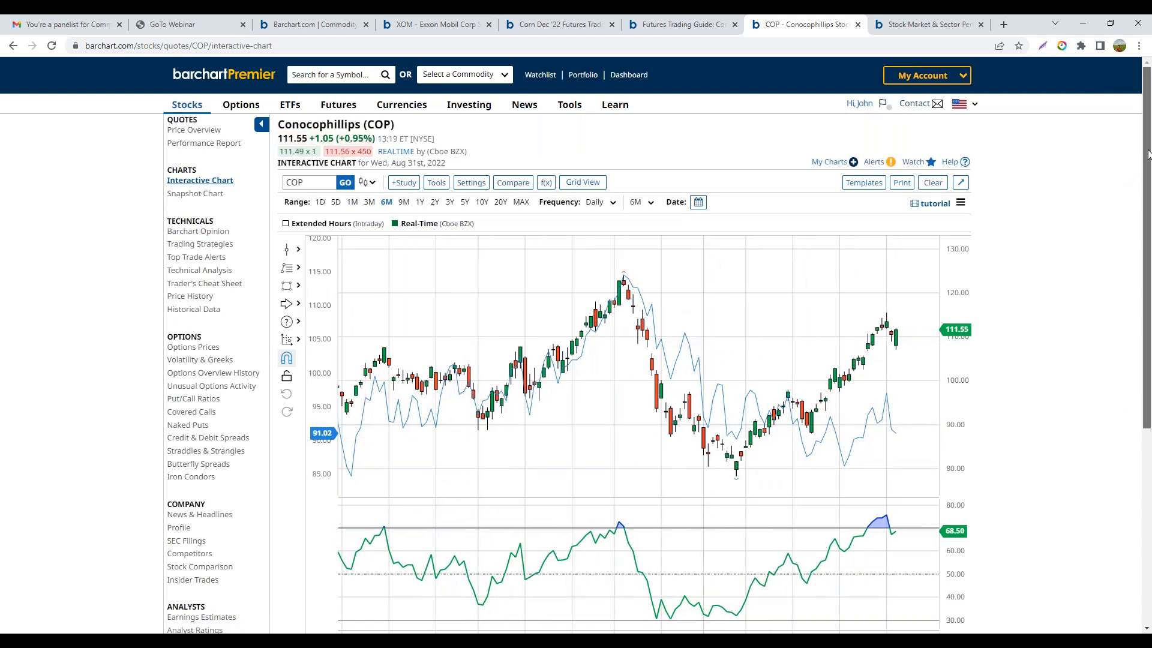
{"action": "mouse_move", "coordinate": [1141, 164]}
{"action": "left_mouse_down"}
{"action": "mouse_move", "coordinate": [1143, 180]}
{"action": "mouse_move", "coordinate": [1143, 163]}
{"action": "left_mouse_up"}
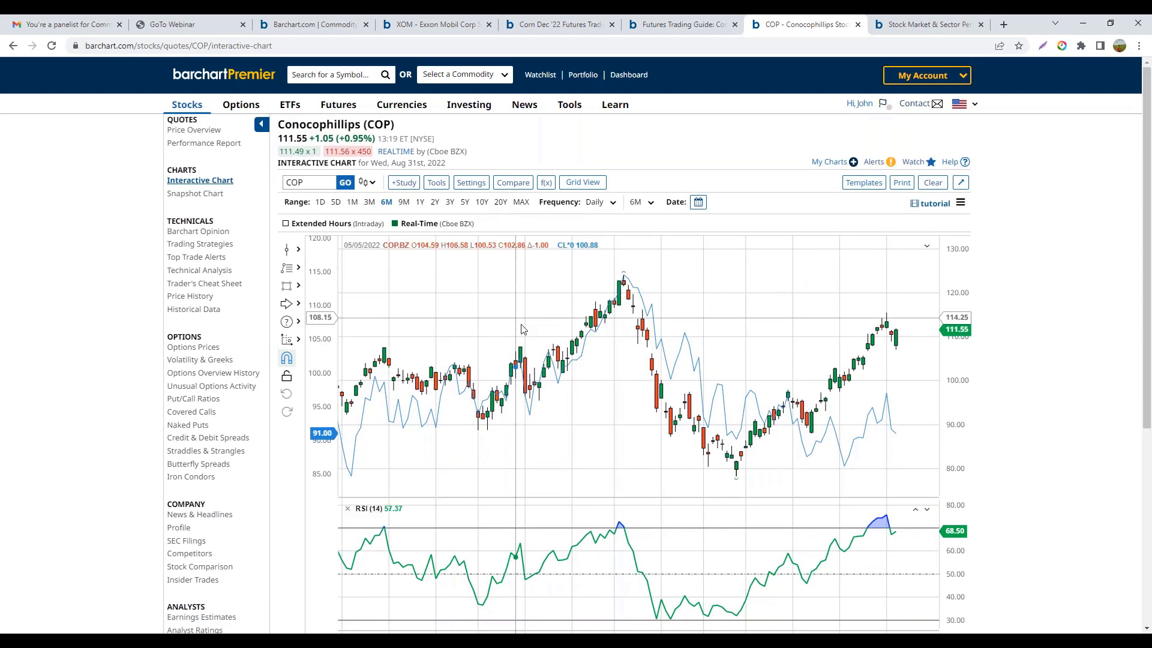
{"action": "left_click", "coordinate": [864, 183]}
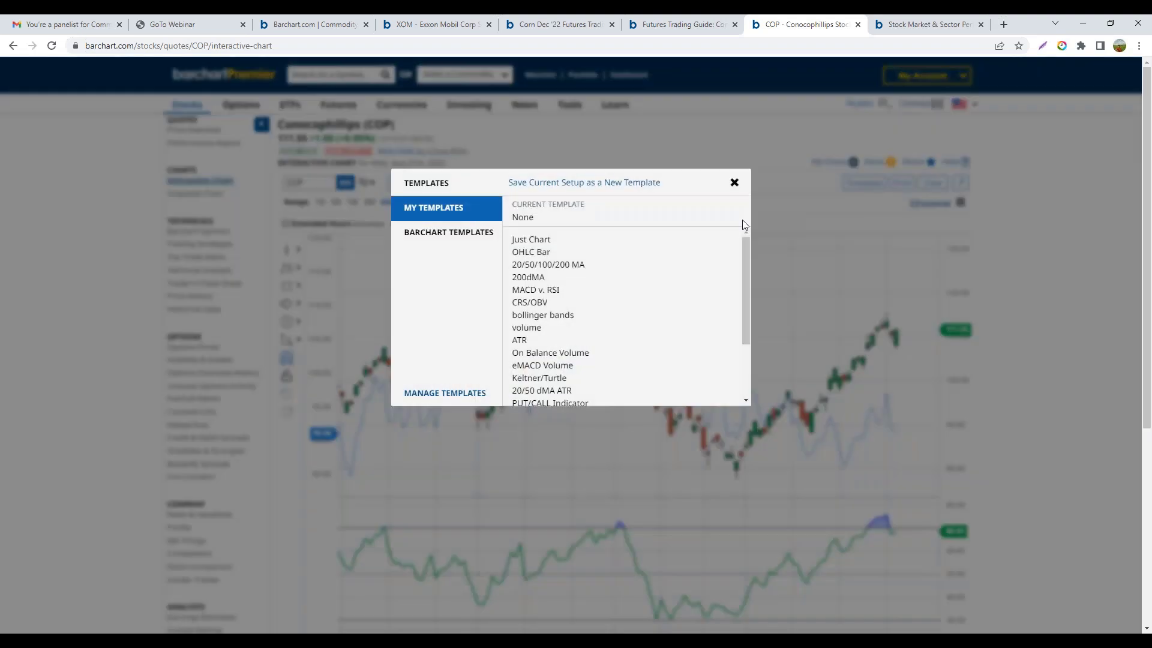
{"action": "left_click", "coordinate": [539, 240]}
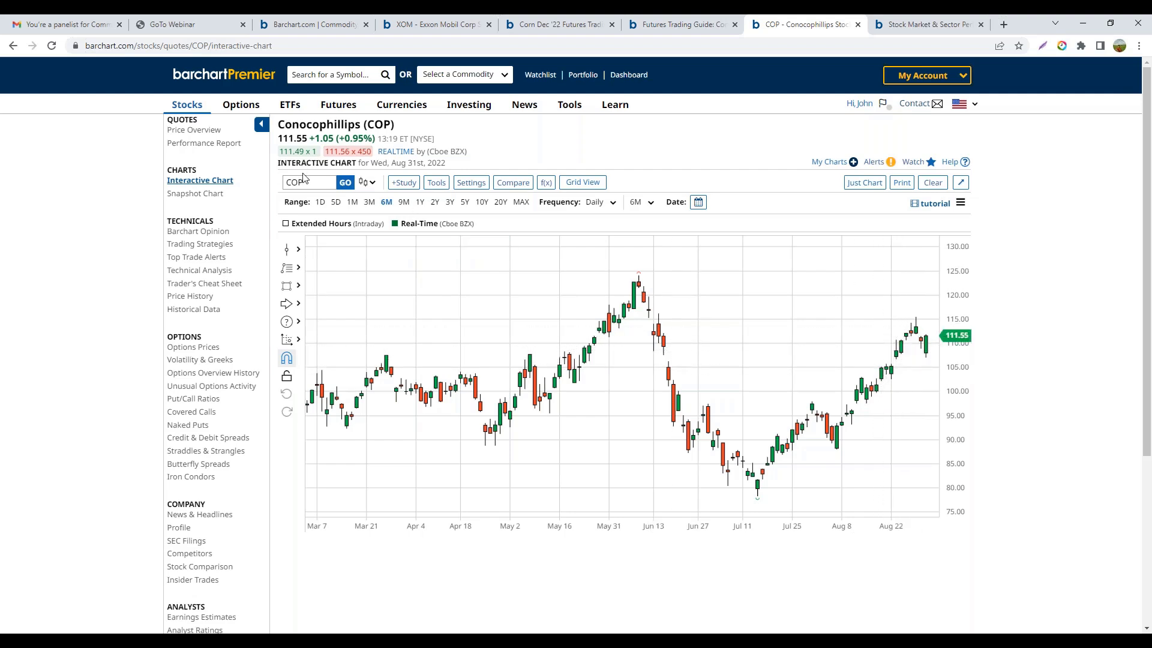
- Apply the saved MACD v. RSI template to the Conocophillips chart and examine its RSI and MACD studies
{"action": "left_click", "coordinate": [855, 187]}
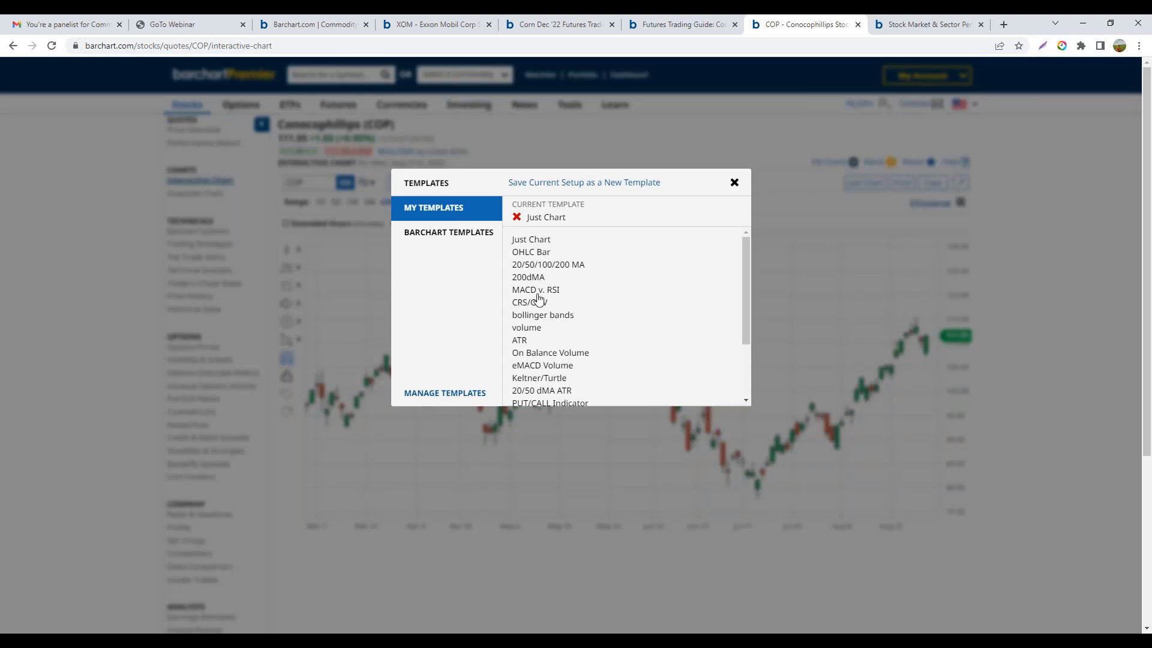
{"action": "left_click", "coordinate": [540, 291]}
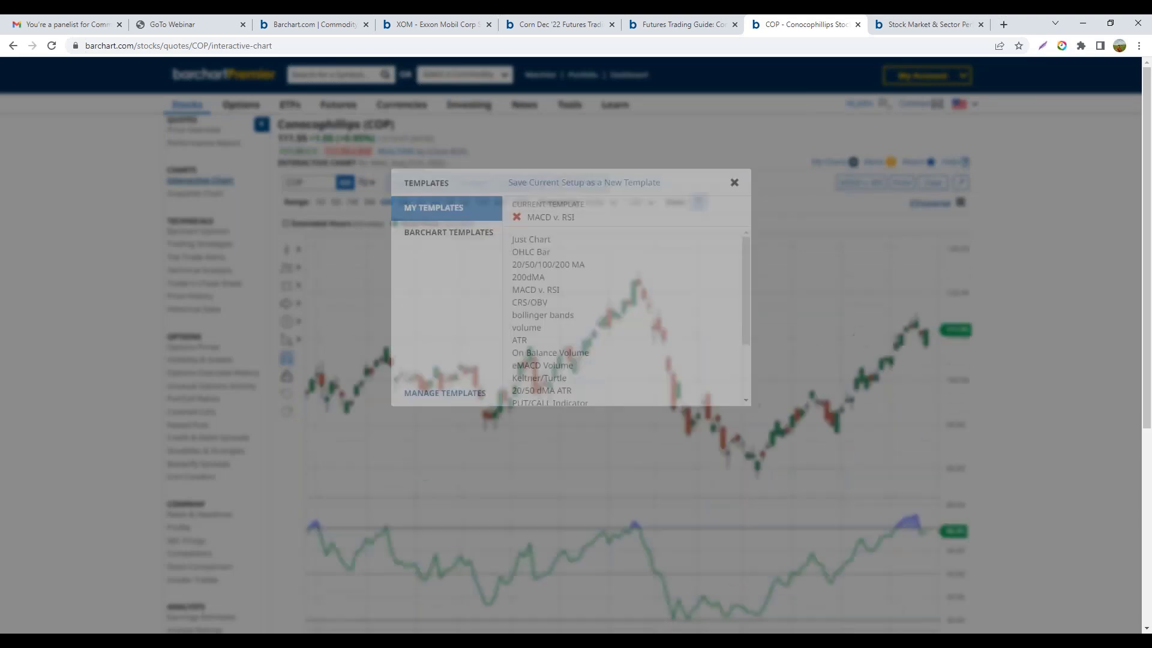
{"action": "scroll", "coordinate": [611, 411], "scroll_direction": "down", "scroll_amount": 1}
{"action": "scroll", "coordinate": [611, 411], "scroll_direction": "down", "scroll_amount": 3}
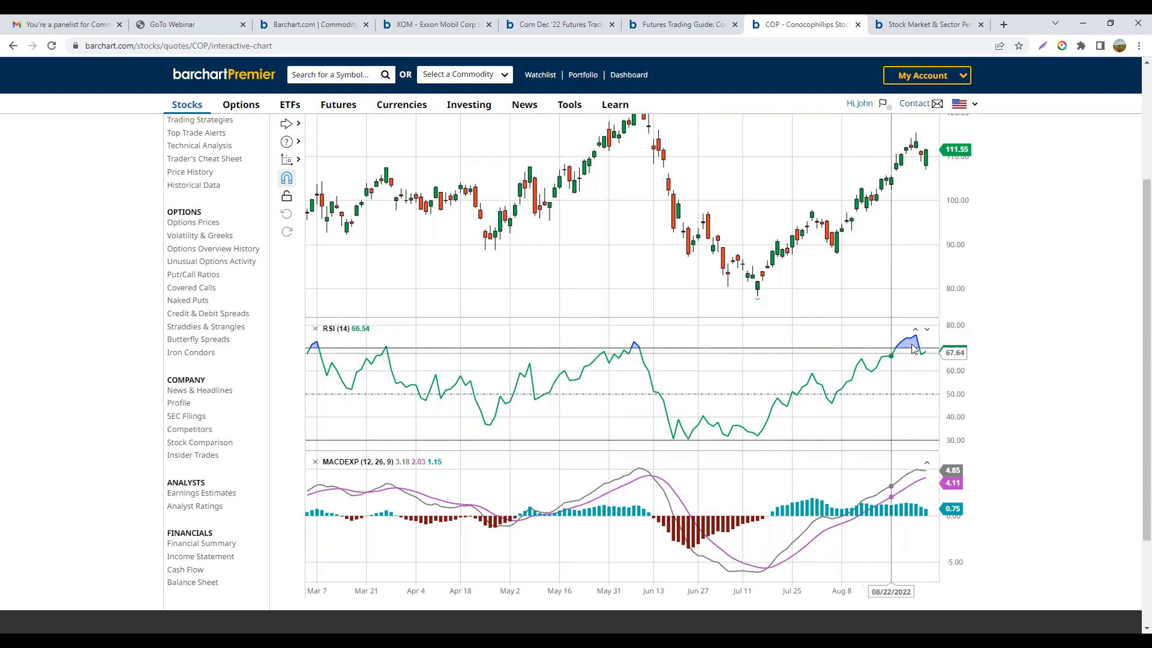
- Examine the Conocophillips chart and its studies, and overlay the crude oil symbol CL*0 as a comparison
{"action": "scroll", "coordinate": [796, 155], "scroll_direction": "up", "scroll_amount": 2}
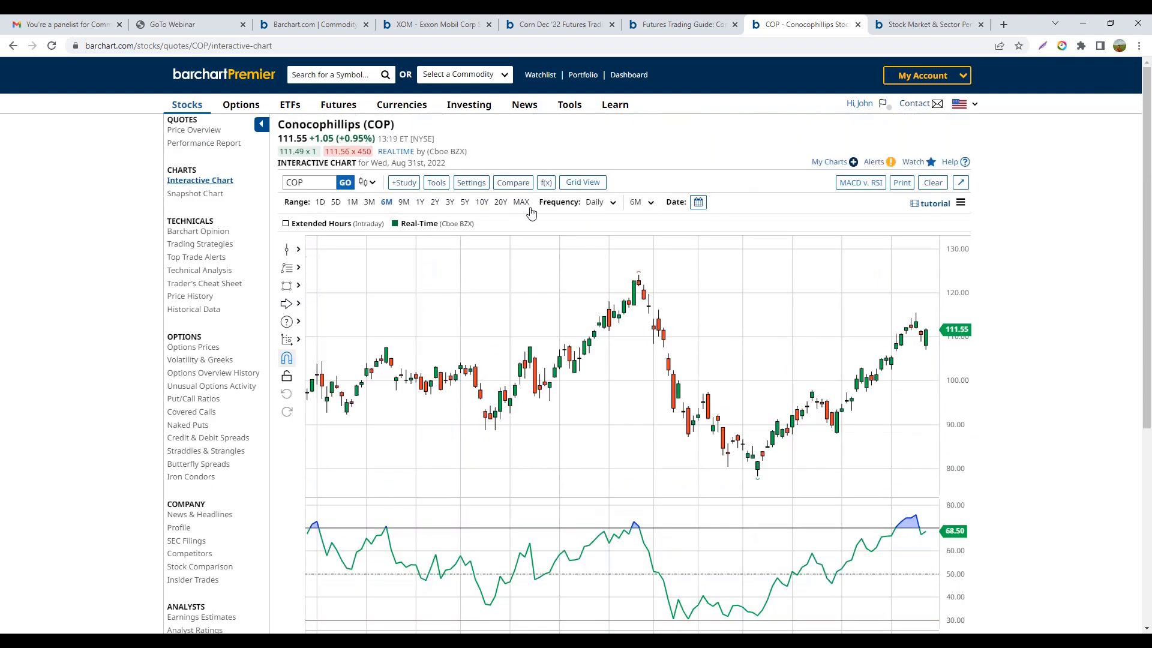
{"action": "scroll", "coordinate": [792, 326], "scroll_direction": "down", "scroll_amount": 1}
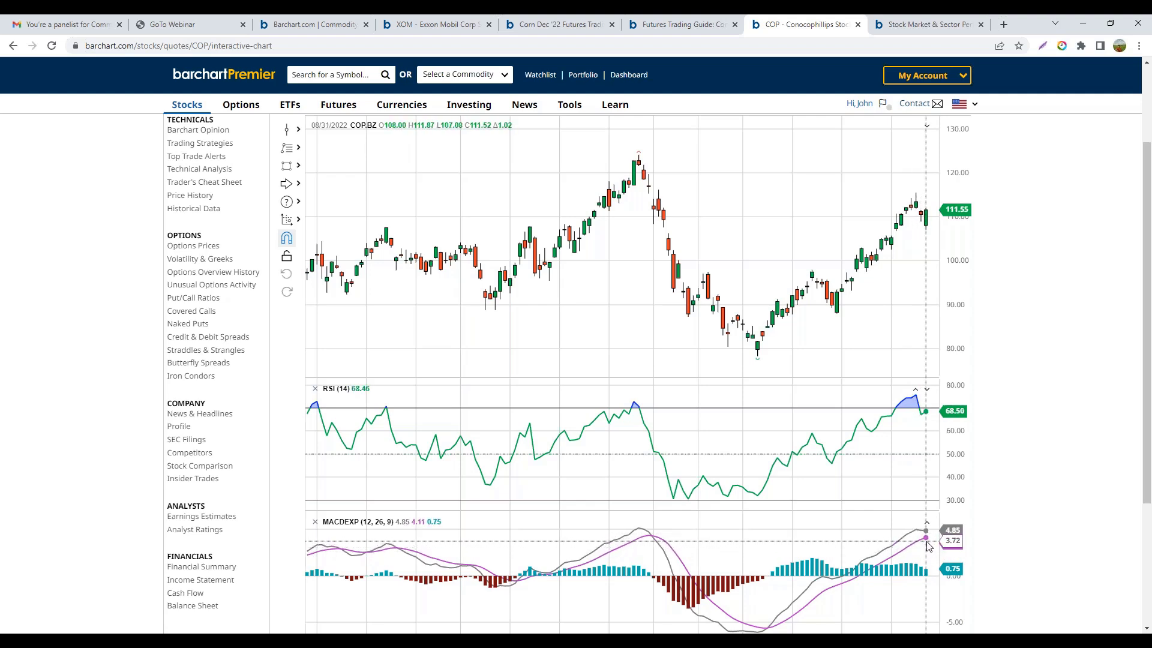
{"action": "scroll", "coordinate": [900, 390], "scroll_direction": "up", "scroll_amount": 2}
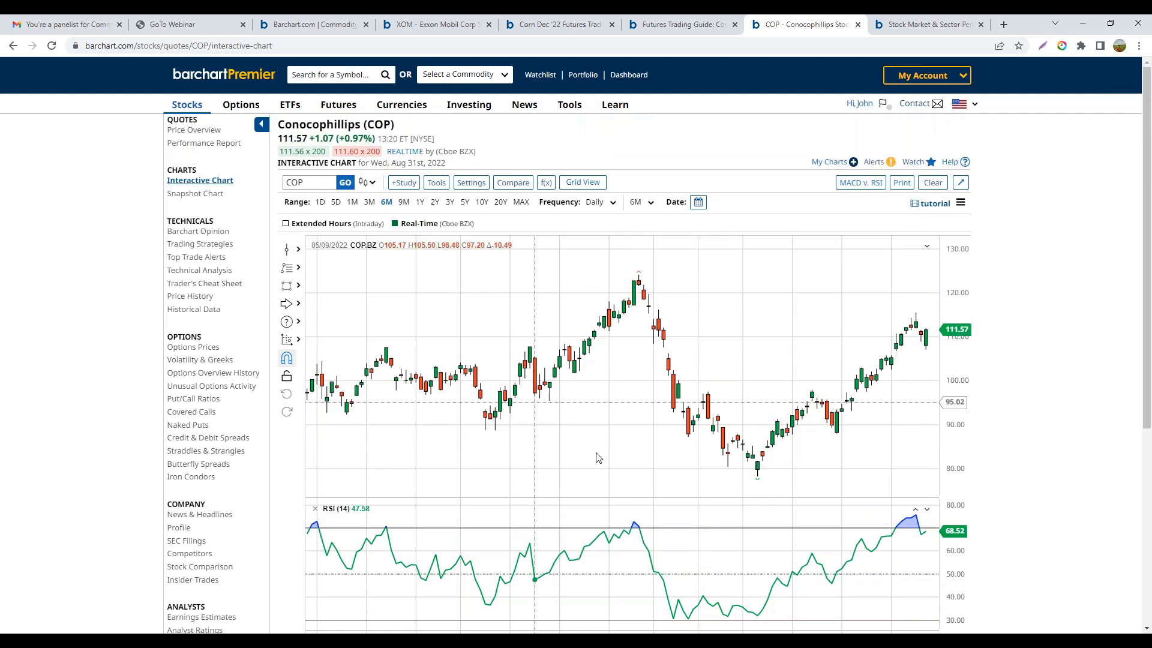
{"action": "left_click", "coordinate": [514, 188]}
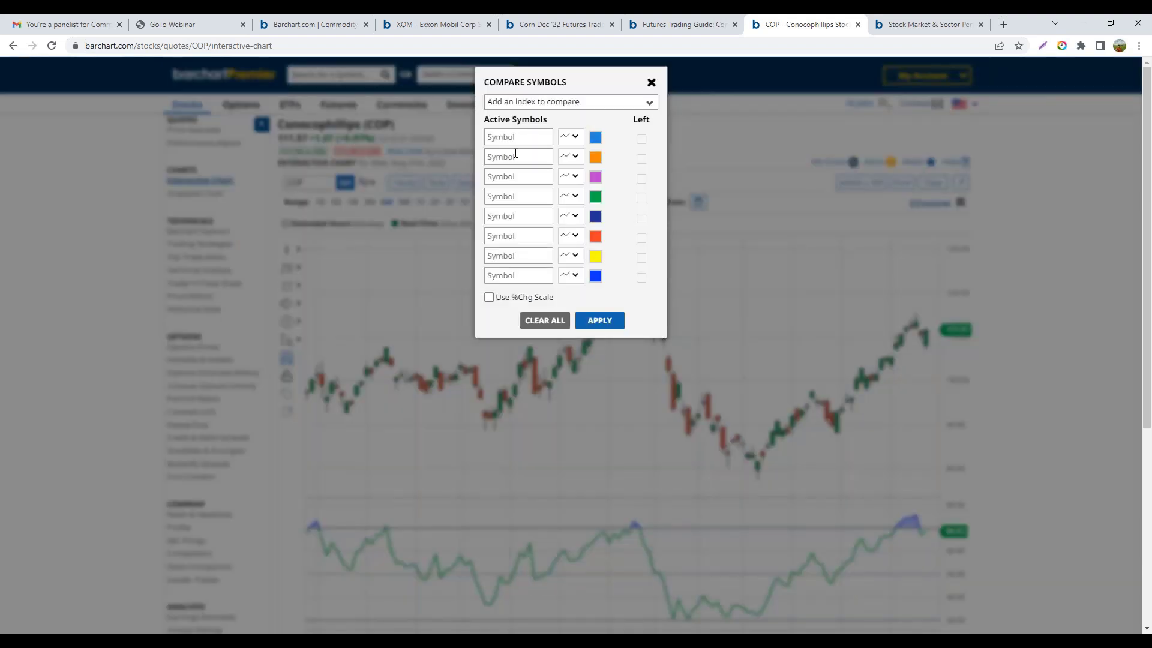
{"action": "left_click", "coordinate": [518, 137]}
{"action": "type", "text": "cl*"}
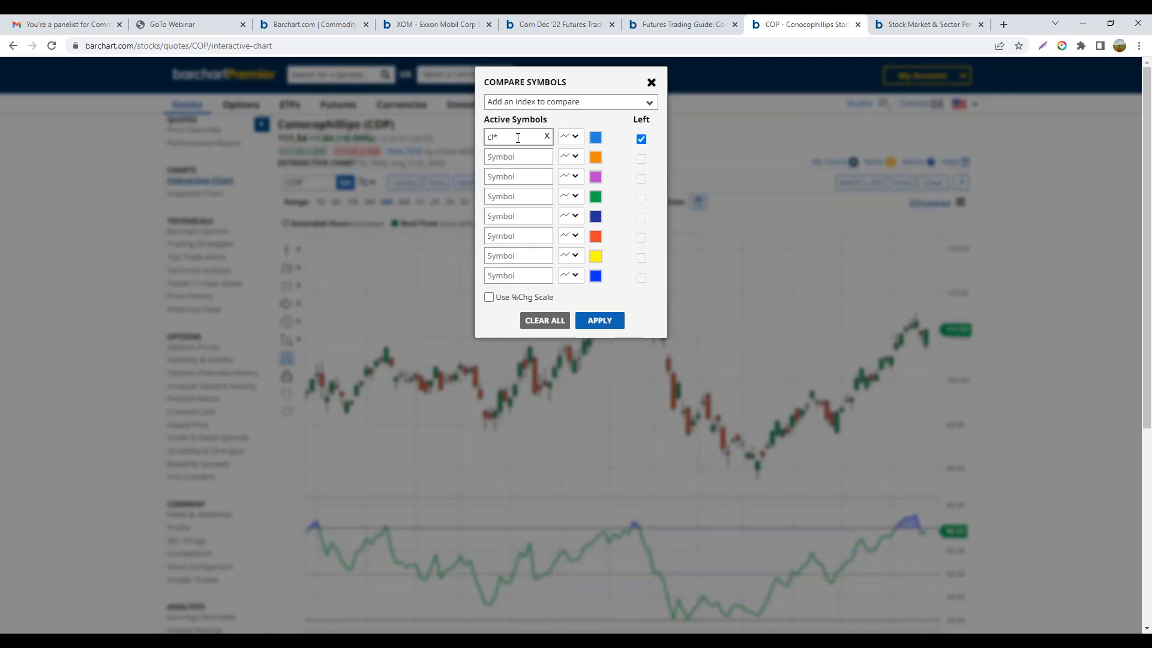
{"action": "type", "text": "0"}
{"action": "left_click", "coordinate": [599, 320]}
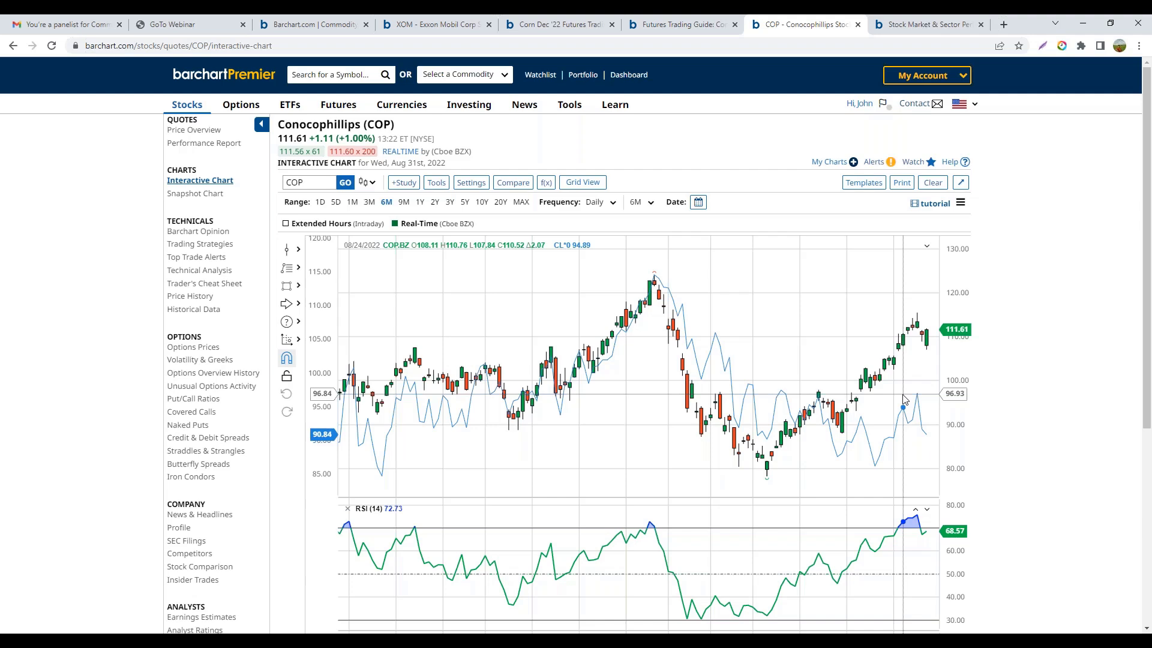
{"action": "scroll", "coordinate": [904, 399], "scroll_direction": "down", "scroll_amount": 2}
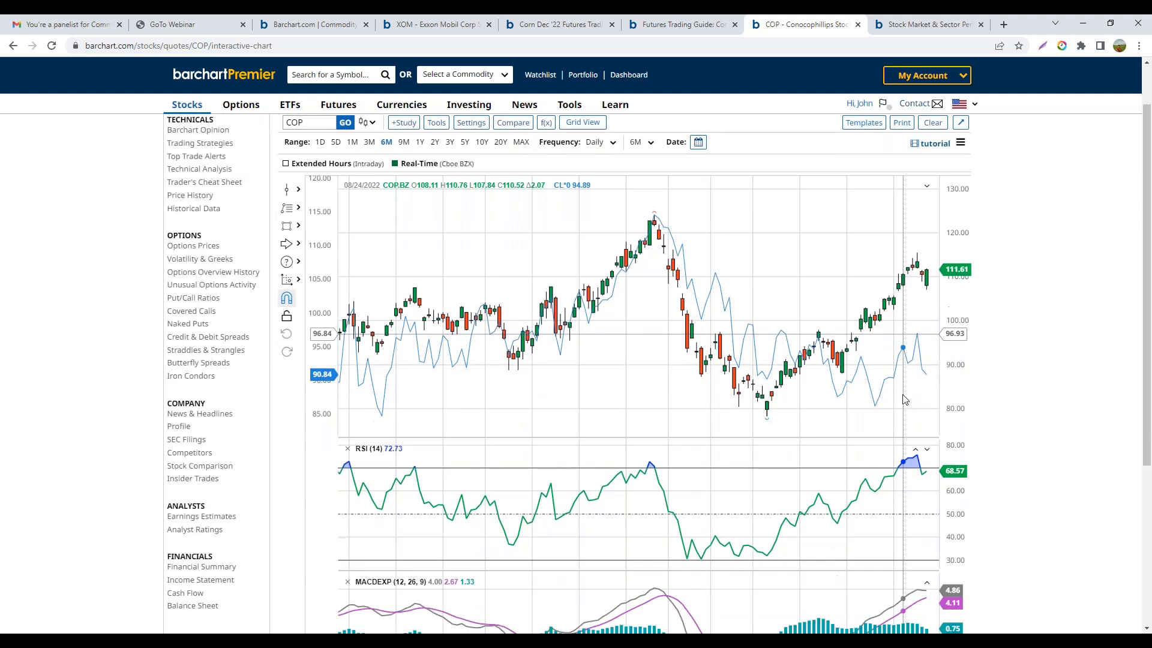
{"action": "scroll", "coordinate": [902, 394], "scroll_direction": "up", "scroll_amount": 2}
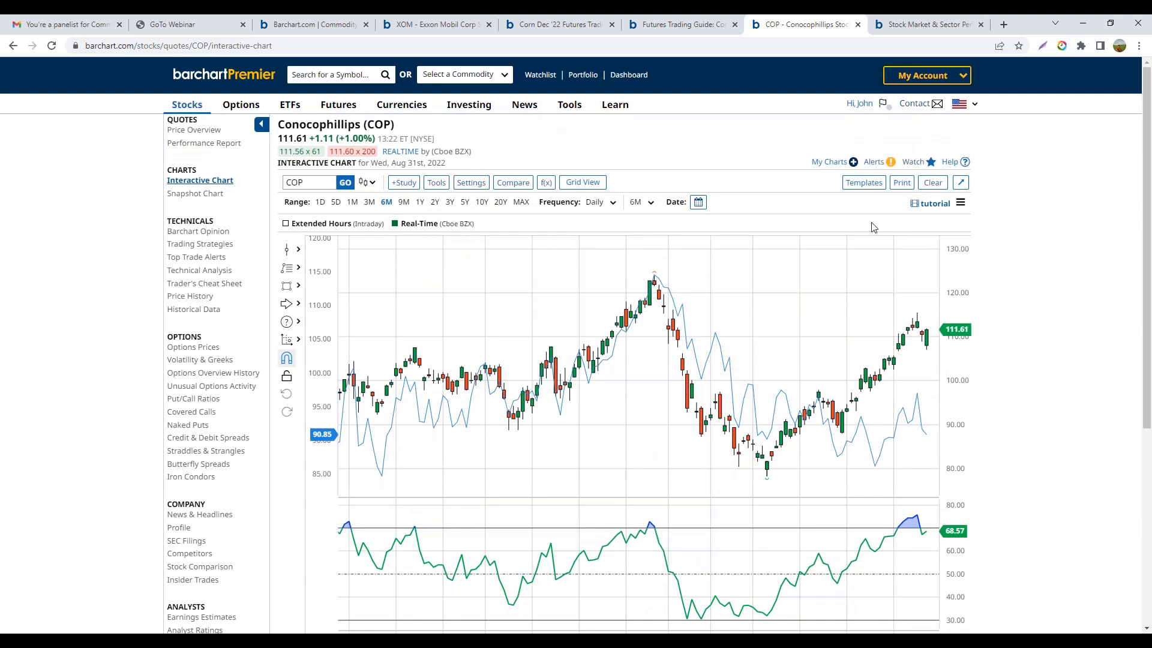
- Return to the watchlist, switch to the Stock Market & Sector Performance page and hide every sector except Energy on its chart
{"action": "left_click", "coordinate": [540, 77]}
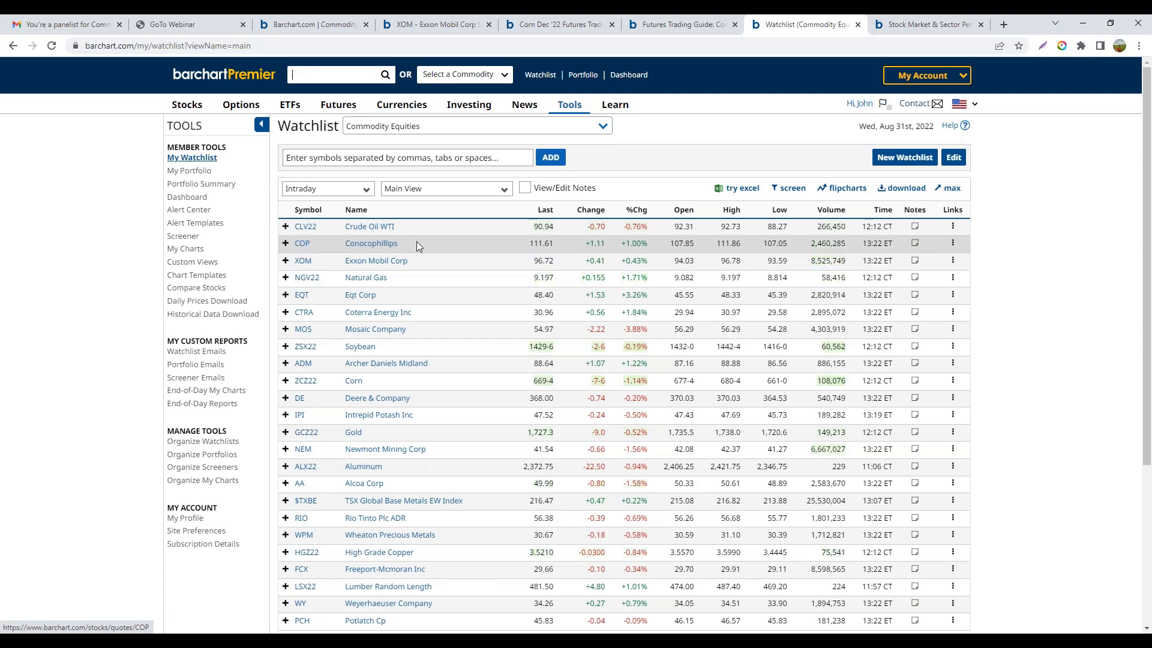
{"action": "left_click", "coordinate": [927, 26]}
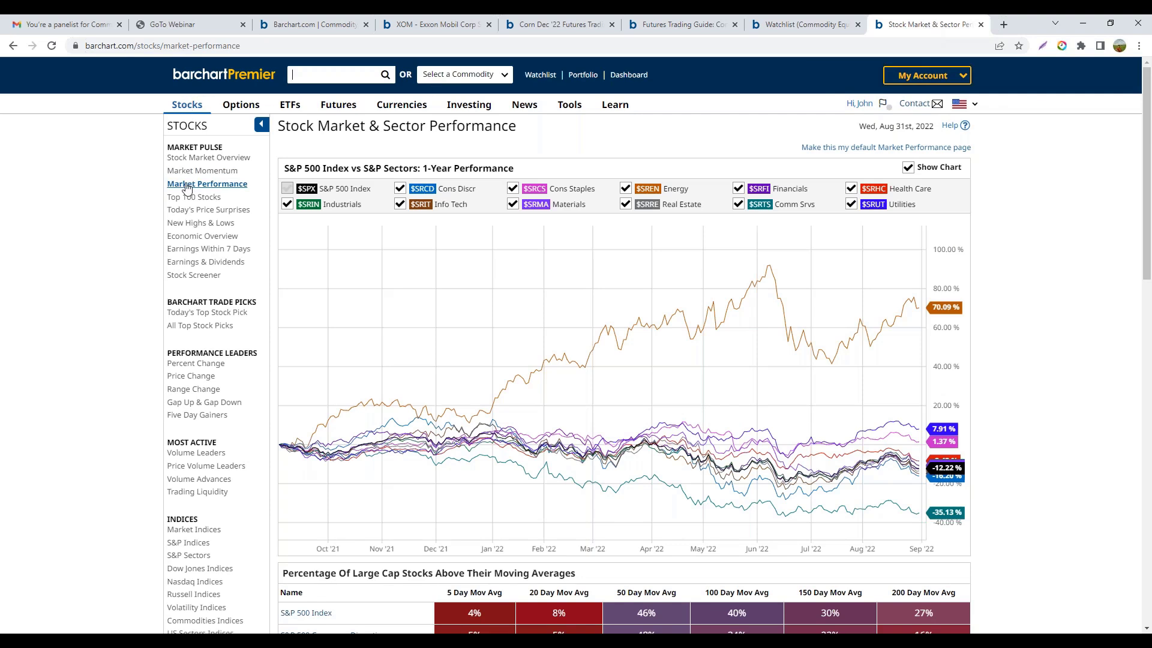
{"action": "left_click", "coordinate": [287, 204]}
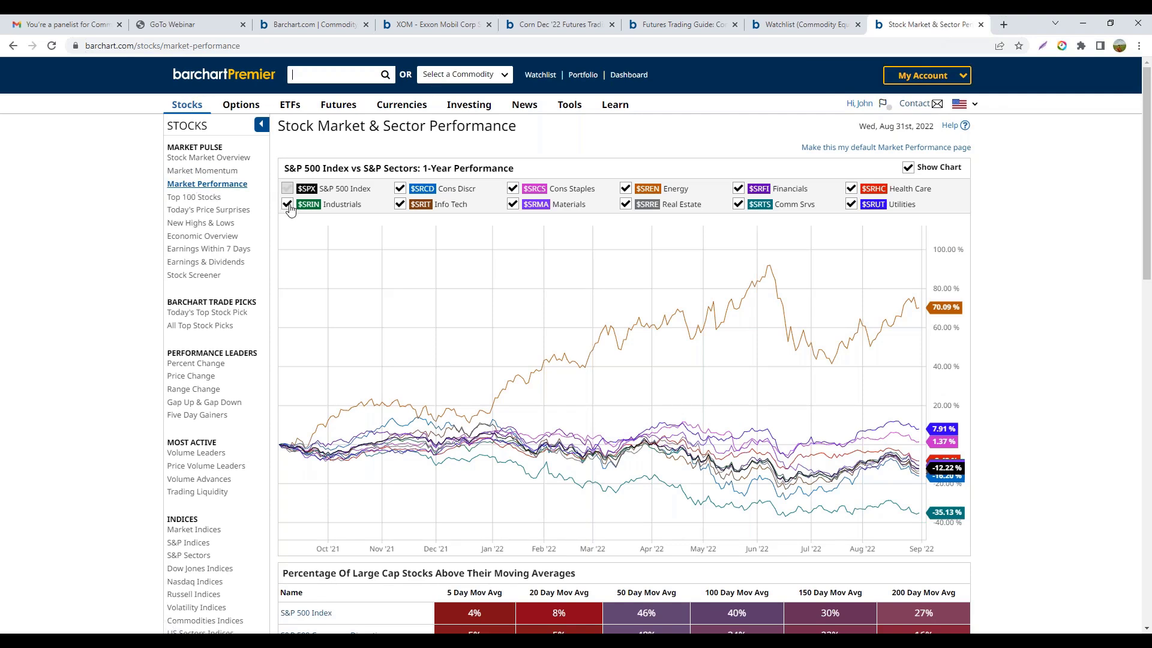
{"action": "left_click", "coordinate": [400, 188]}
{"action": "left_click", "coordinate": [399, 204]}
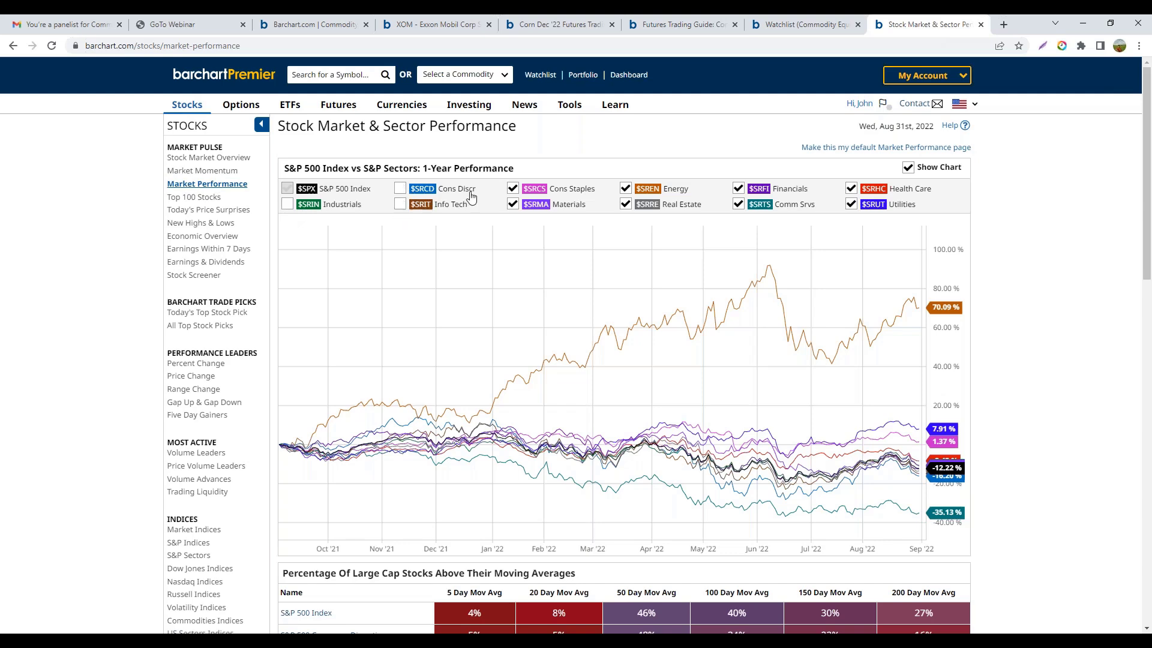
{"action": "left_click", "coordinate": [513, 188]}
{"action": "left_click", "coordinate": [512, 204]}
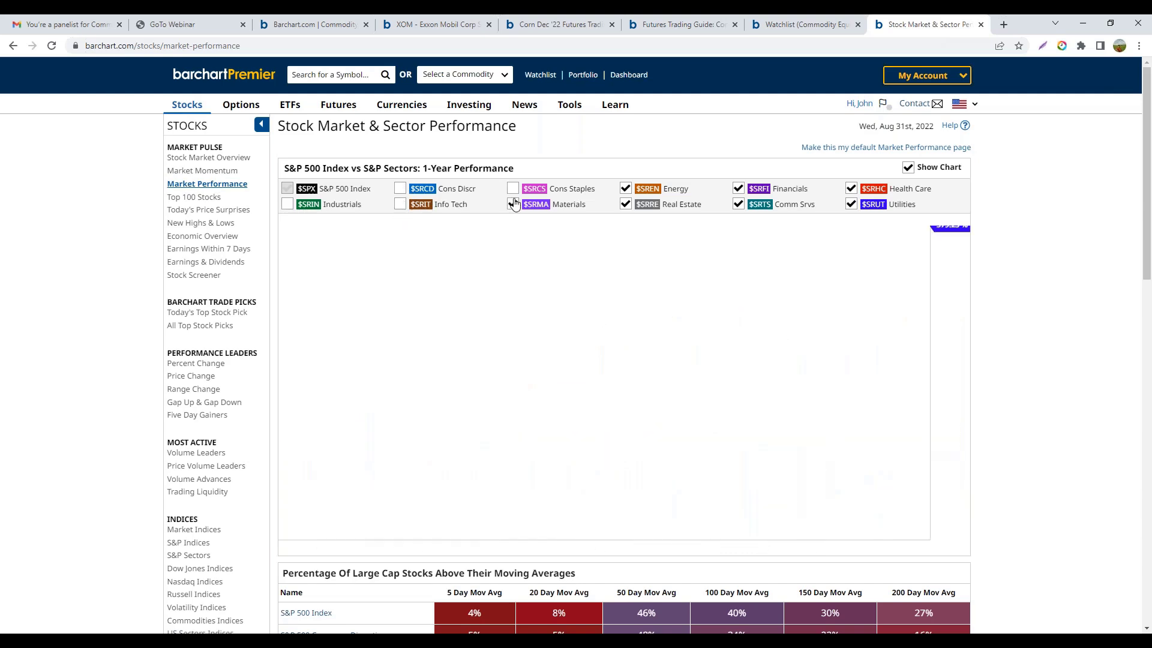
{"action": "left_click", "coordinate": [626, 204]}
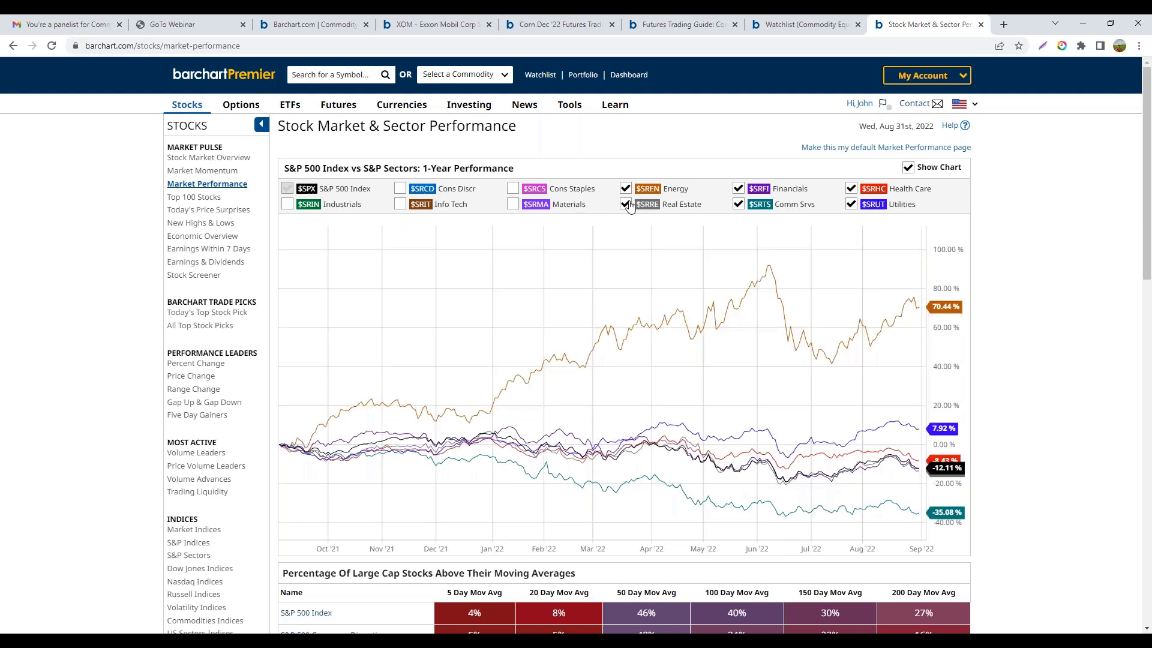
{"action": "left_click", "coordinate": [739, 204]}
{"action": "left_click", "coordinate": [738, 188]}
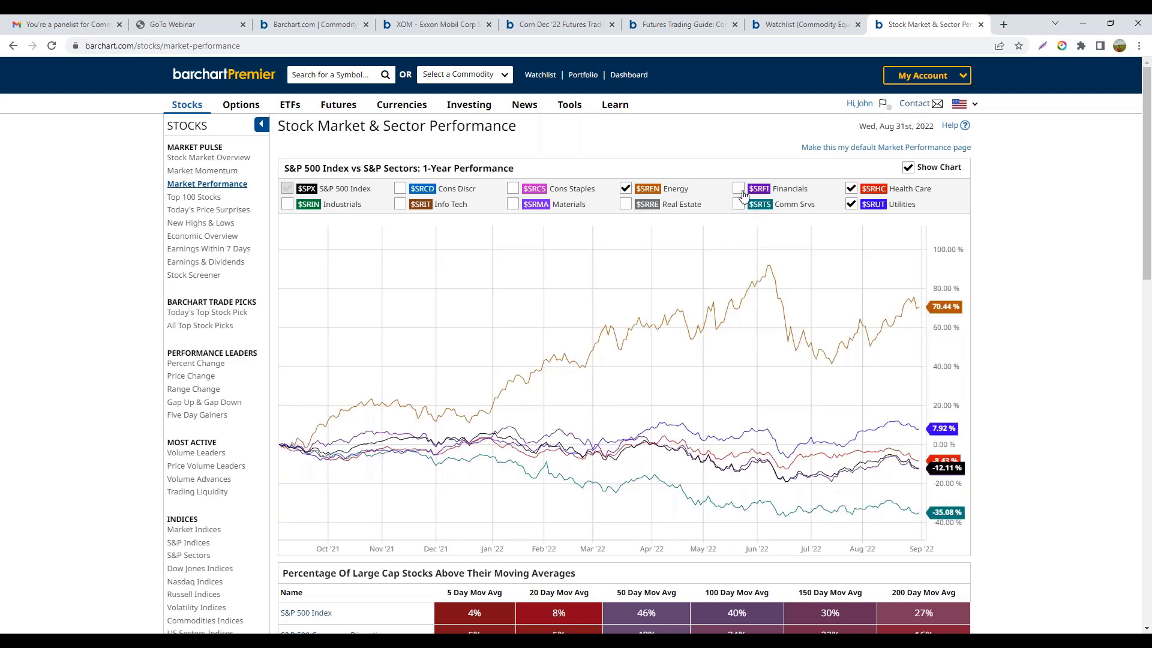
{"action": "left_click", "coordinate": [851, 189]}
{"action": "left_click", "coordinate": [852, 204]}
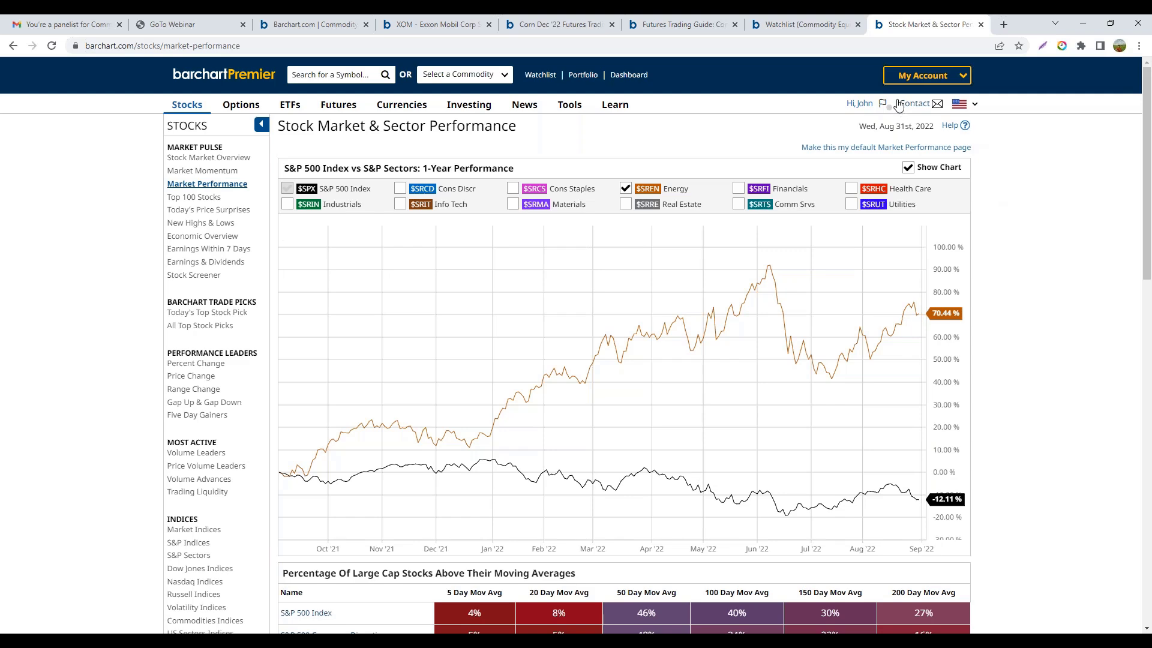
- From the watchlist, open the interactive chart of Eqt Corp (EQT) and view it over 3-year and 1-year ranges
{"action": "left_click", "coordinate": [797, 25]}
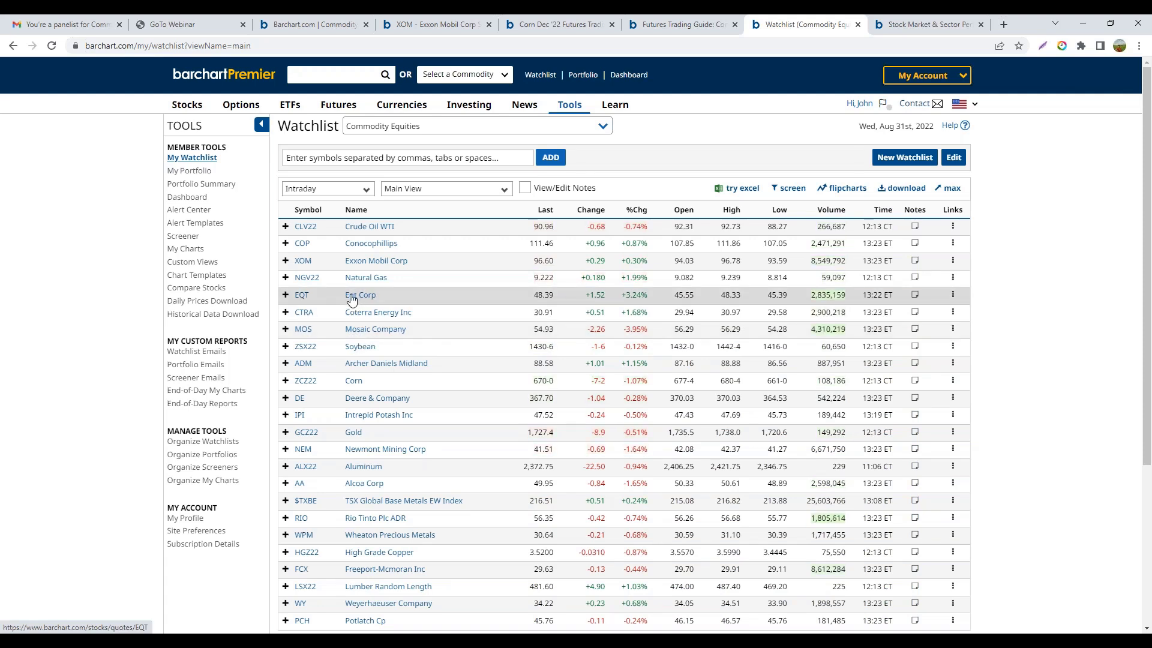
{"action": "left_click", "coordinate": [300, 300]}
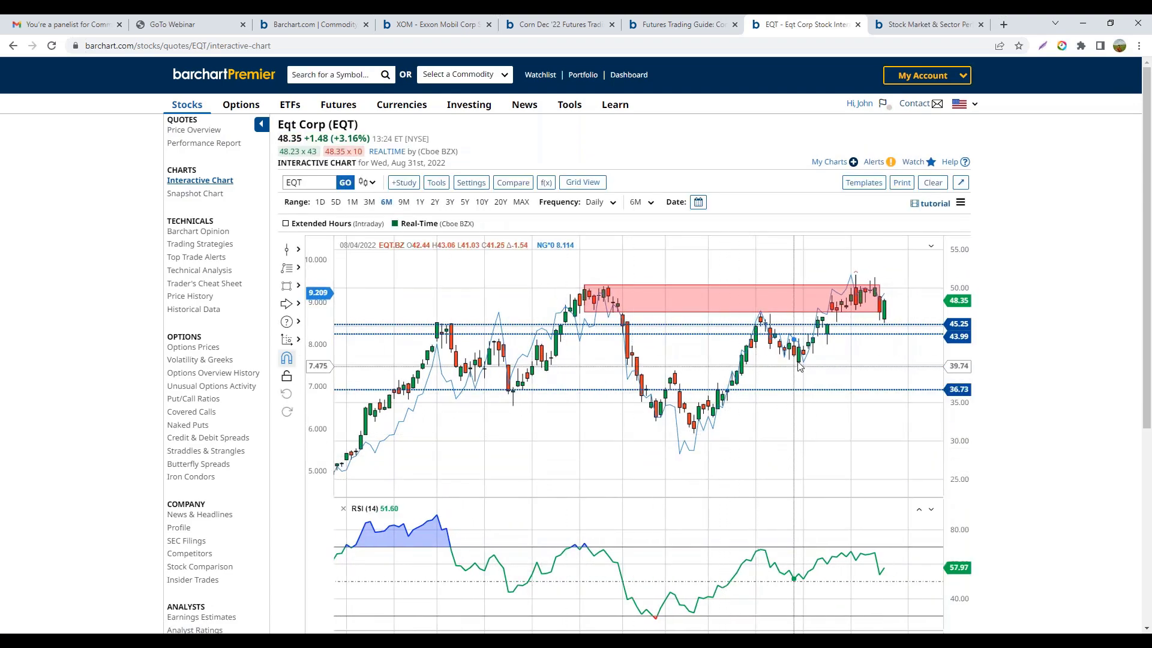
{"action": "scroll", "coordinate": [1042, 303], "scroll_direction": "down", "scroll_amount": 3}
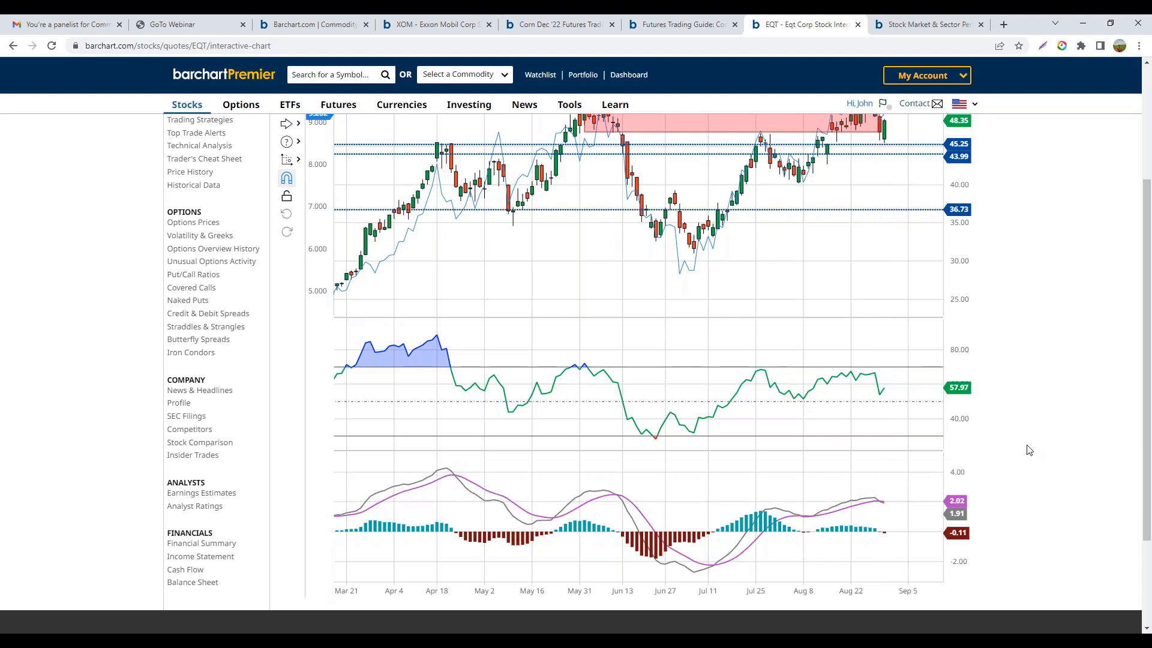
{"action": "scroll", "coordinate": [1043, 432], "scroll_direction": "up", "scroll_amount": 2}
{"action": "scroll", "coordinate": [1042, 431], "scroll_direction": "up", "scroll_amount": 1}
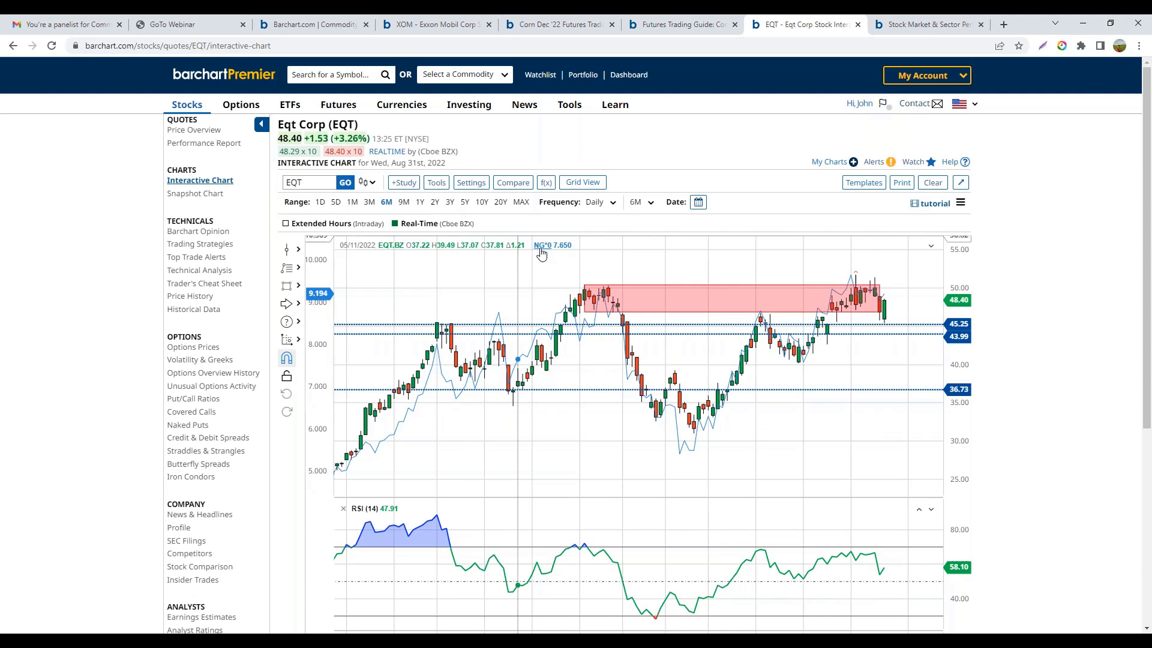
{"action": "left_click", "coordinate": [449, 202]}
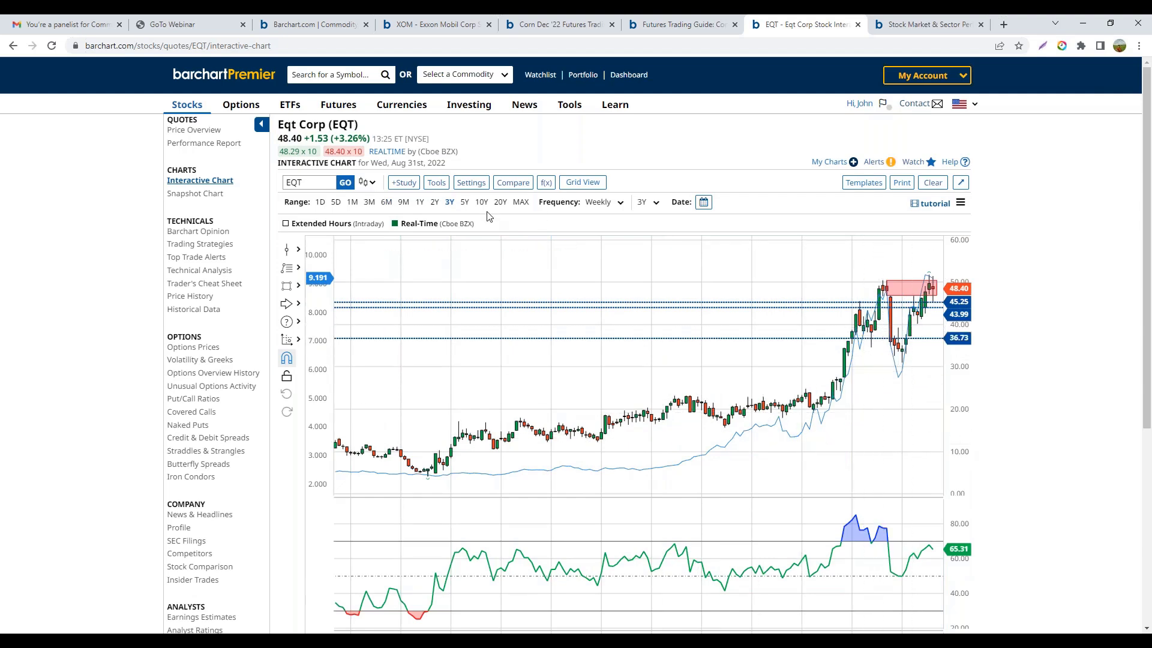
{"action": "left_click", "coordinate": [420, 202]}
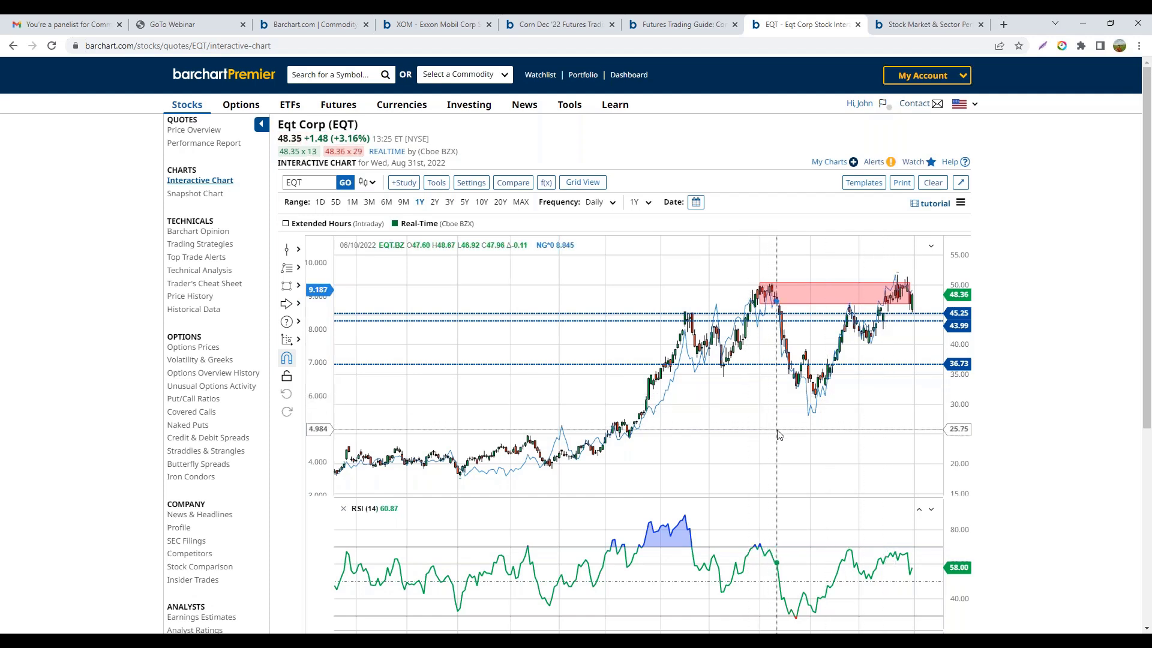
- Open Mosaic Company (MOS) from the watchlist and review its company profile and interactive chart
{"action": "left_click", "coordinate": [539, 77]}
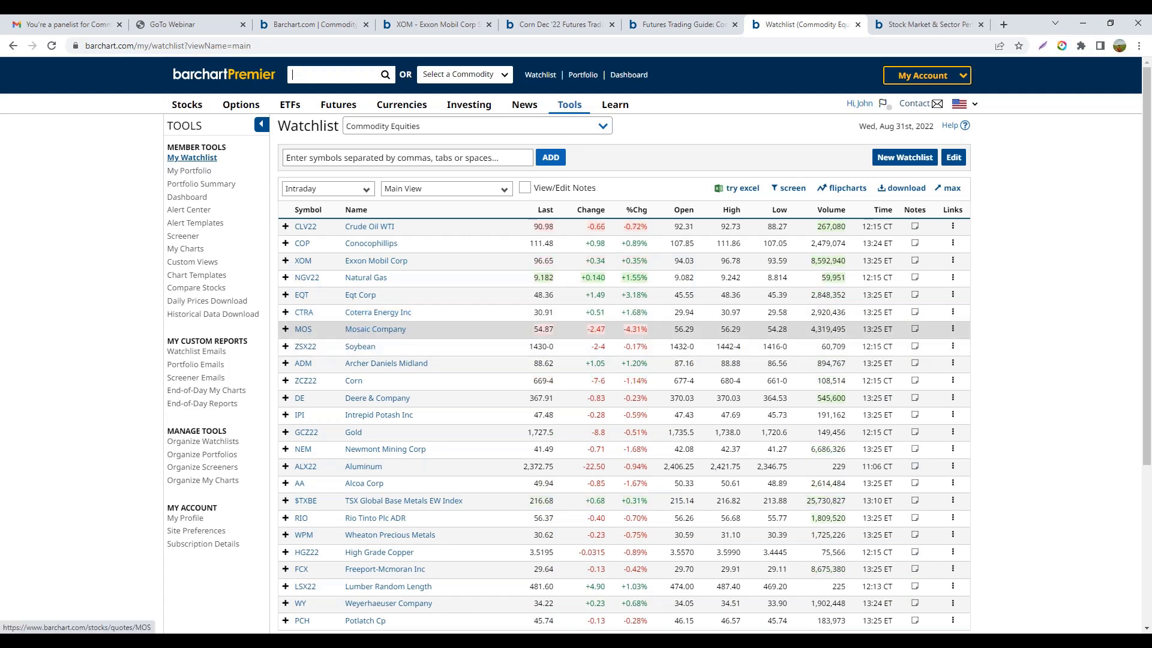
{"action": "left_click", "coordinate": [302, 329]}
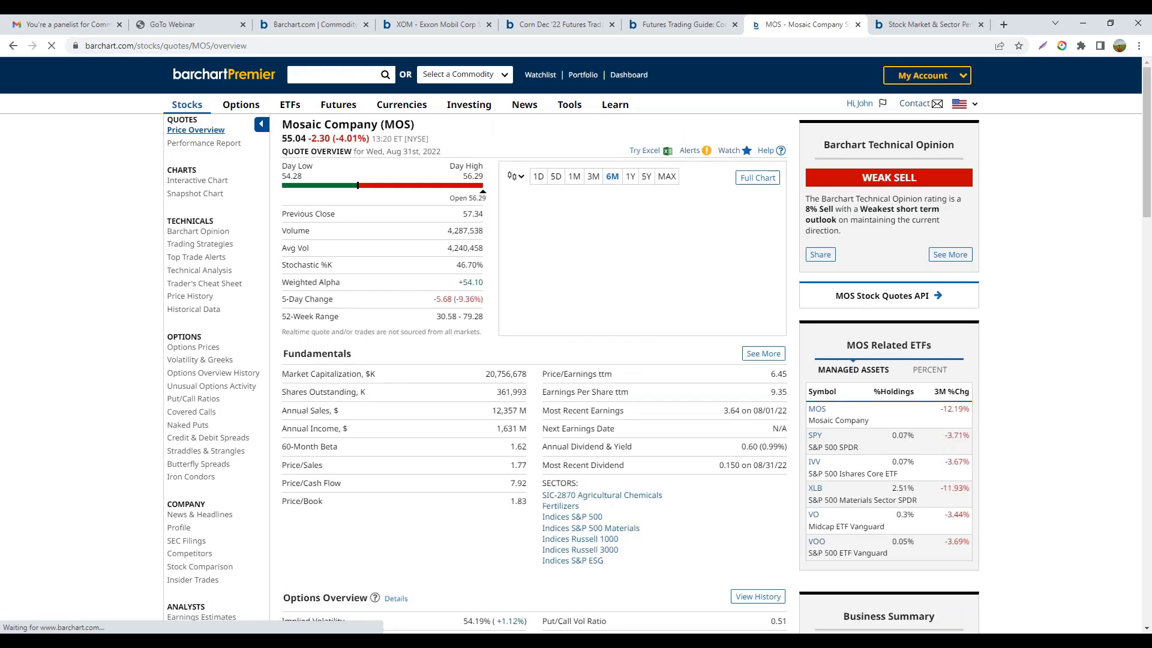
{"action": "left_click", "coordinate": [192, 527]}
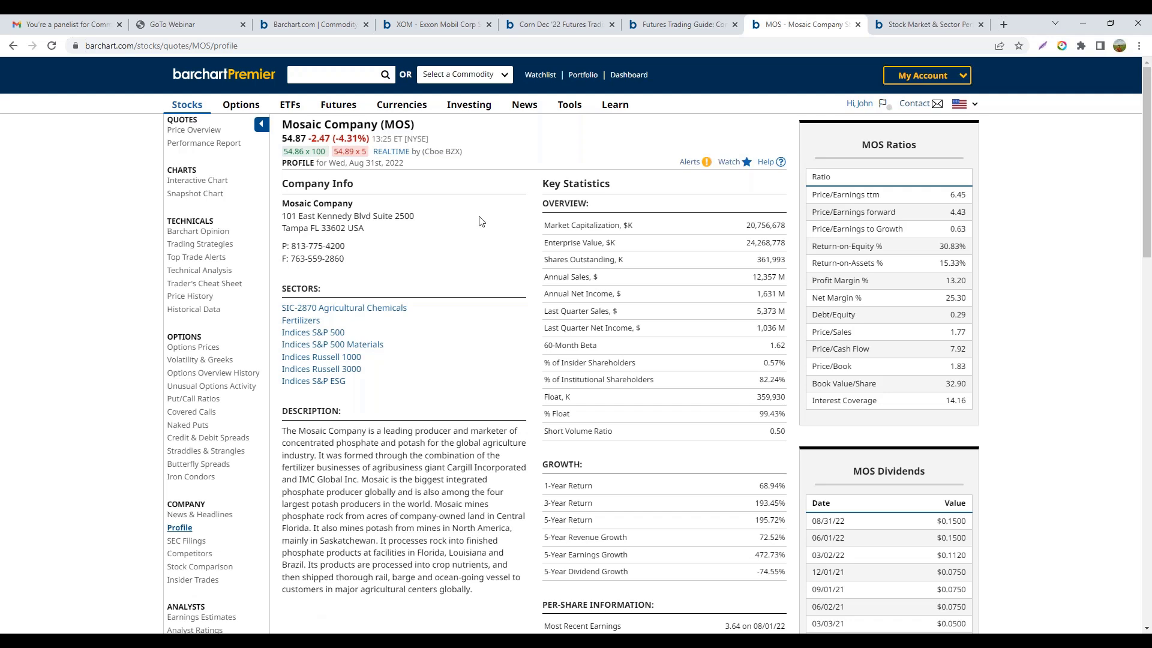
{"action": "left_click", "coordinate": [199, 181]}
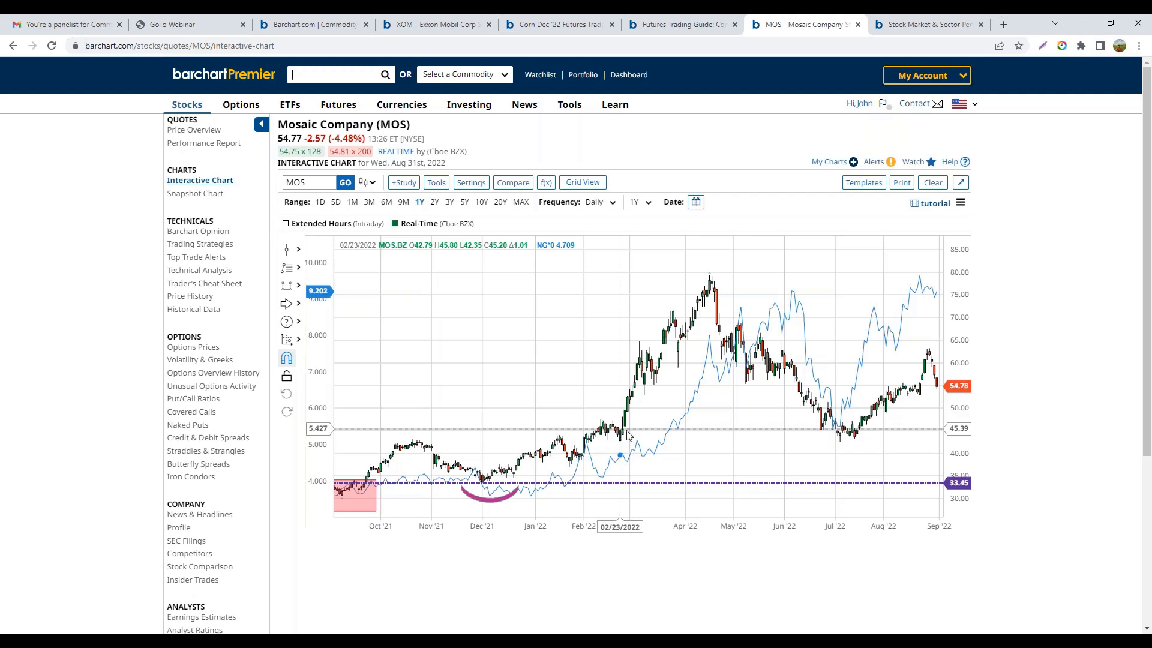
{"action": "left_click_drag", "start_coordinate": [864, 420], "coordinate": [830, 428]}
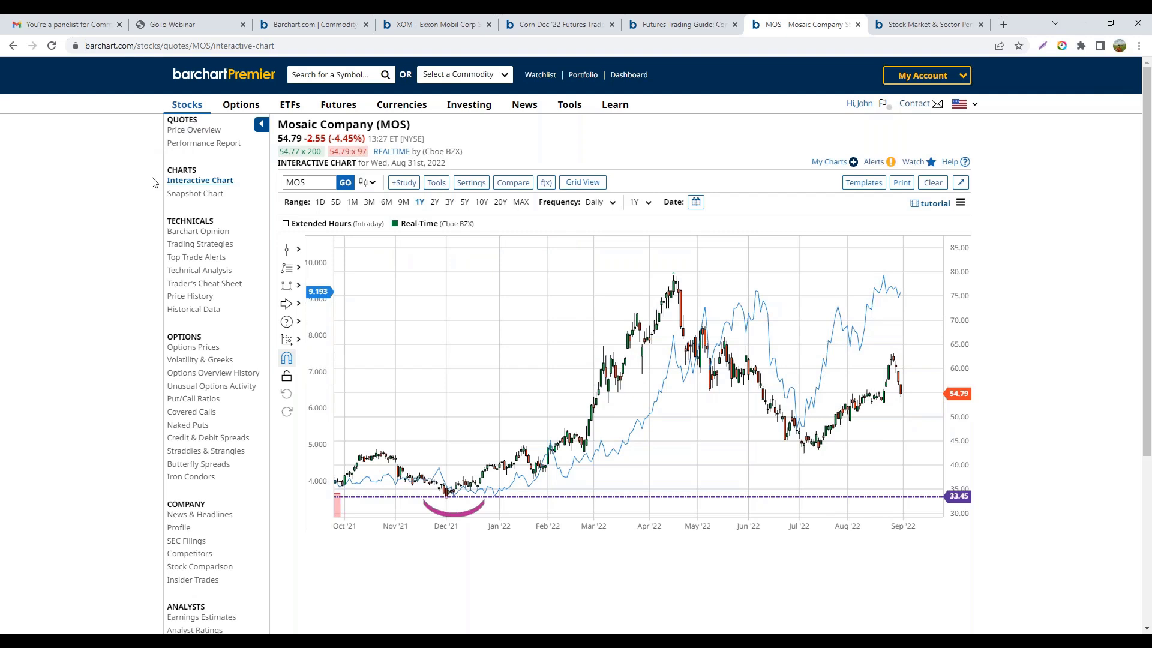
- Load EQT in the interactive chart, set its range to one month and compare recent price moves with the natural gas overlay
{"action": "left_click", "coordinate": [315, 182]}
{"action": "type", "text": "eqt"}
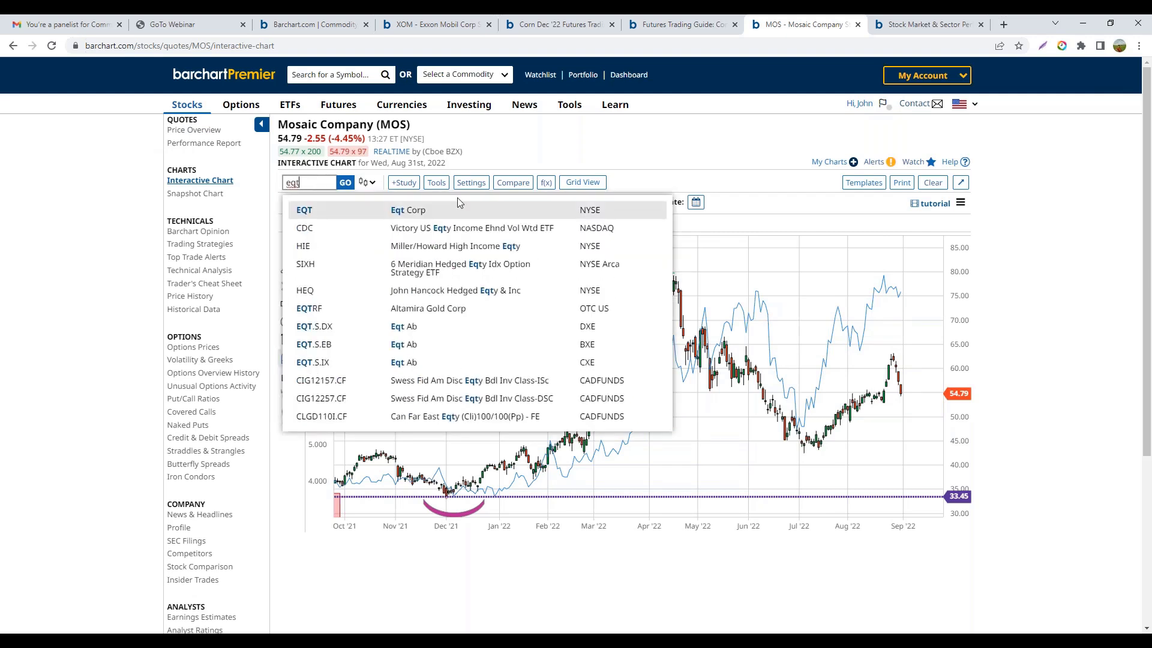
{"action": "left_click", "coordinate": [410, 211]}
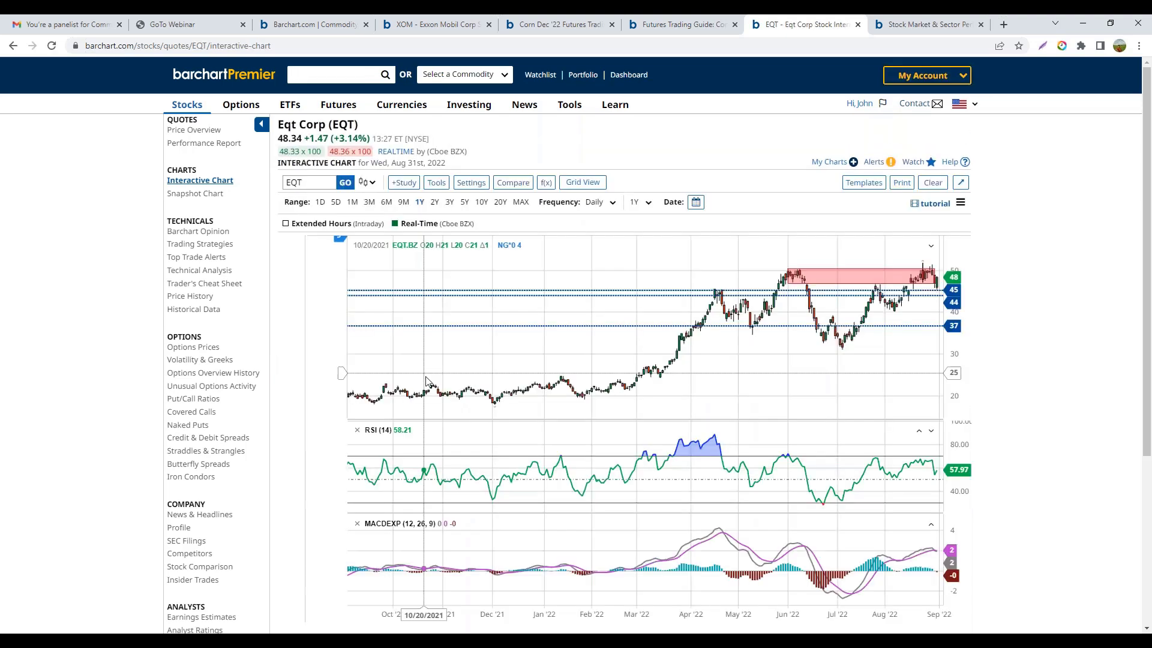
{"action": "left_click", "coordinate": [353, 203]}
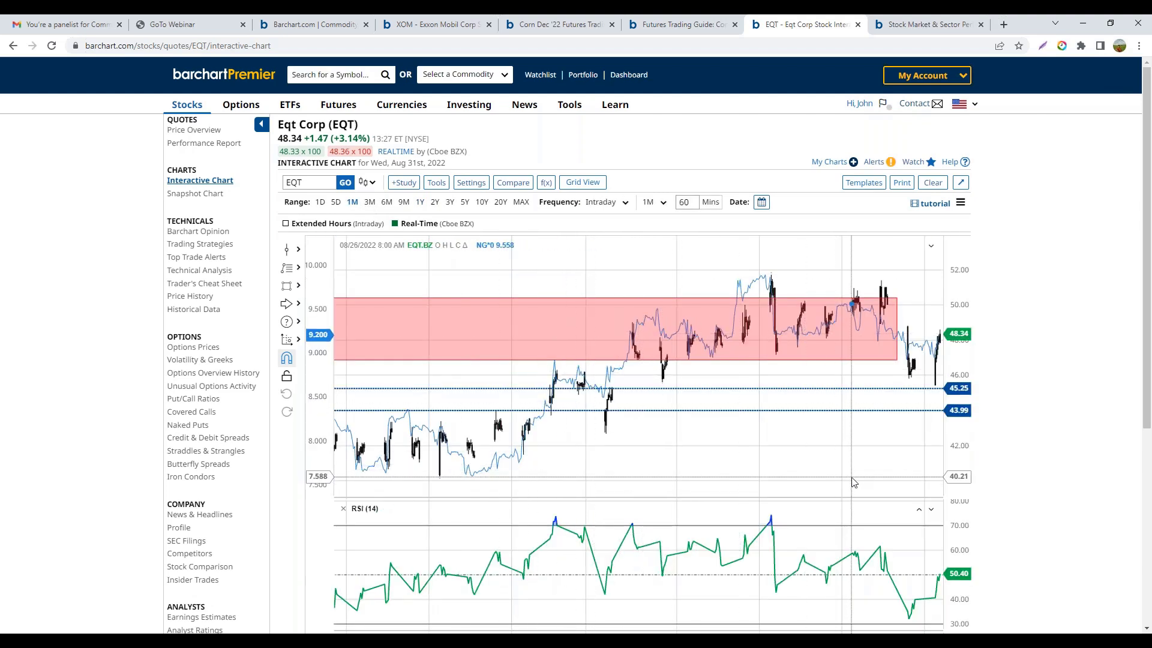
{"action": "left_click_drag", "start_coordinate": [716, 471], "coordinate": [640, 471]}
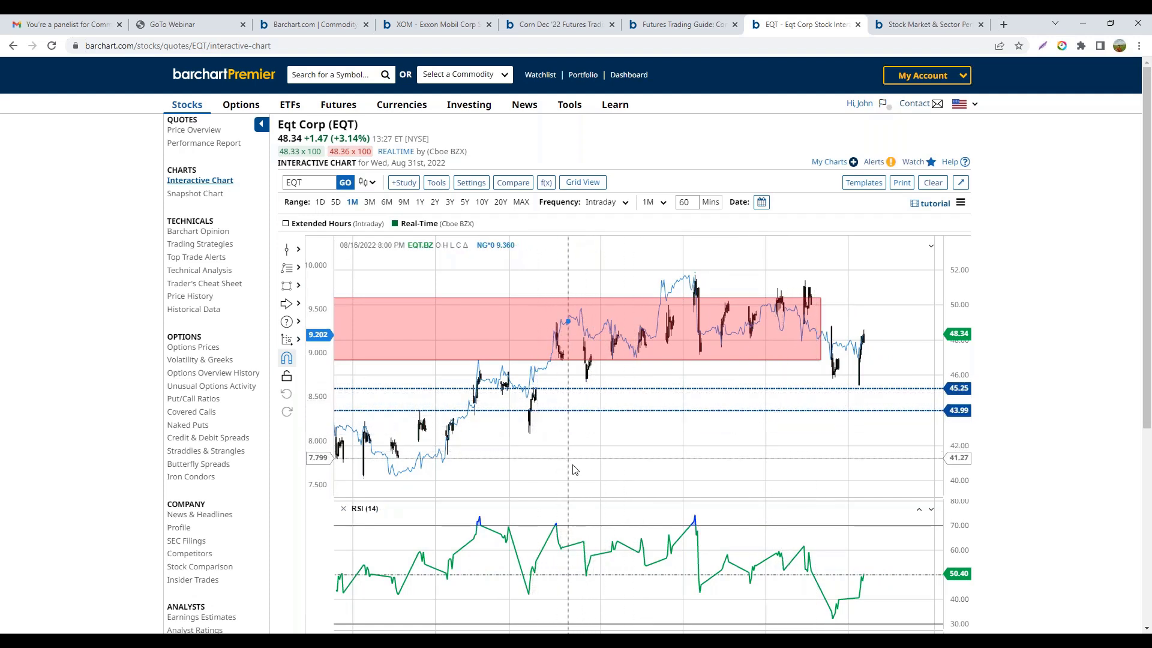
{"action": "left_click_drag", "start_coordinate": [610, 476], "coordinate": [845, 444]}
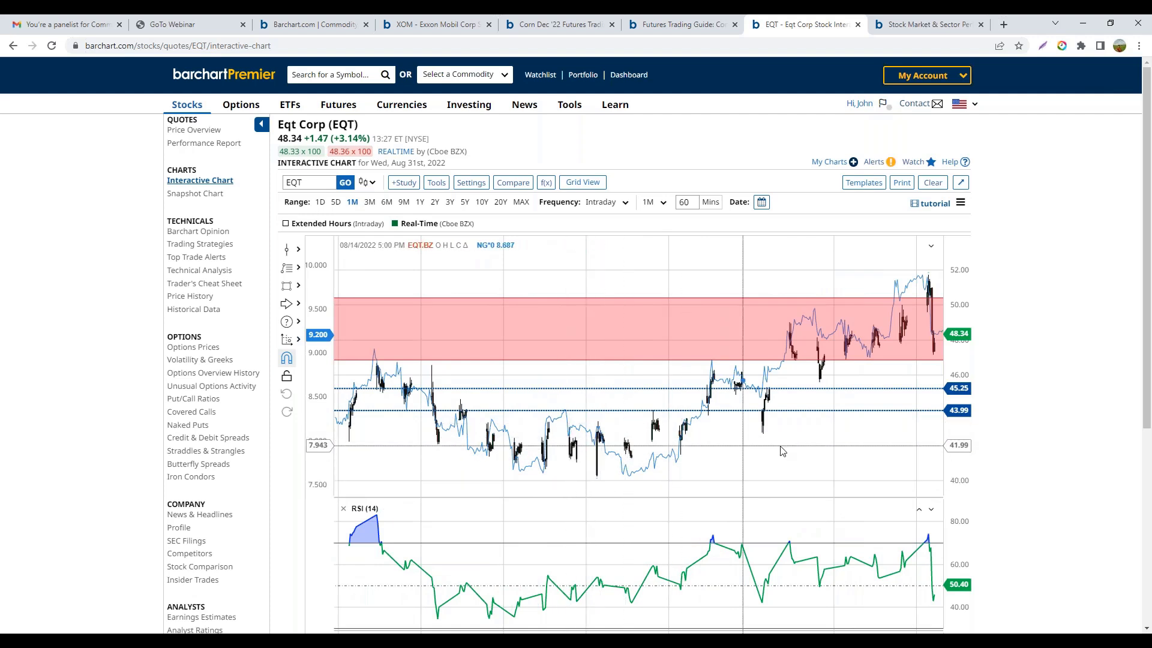
{"action": "left_click_drag", "start_coordinate": [778, 465], "coordinate": [524, 459]}
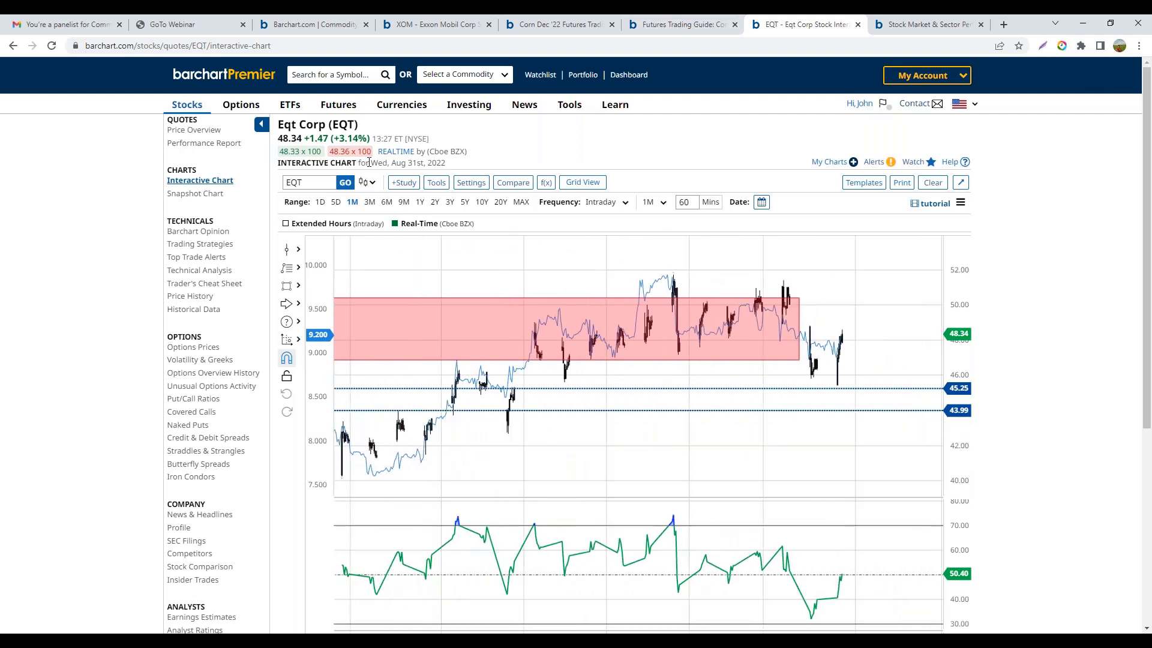
- Return to the watchlist and open the Archer Daniels Midland (ADM) quote page
{"action": "left_click", "coordinate": [535, 75]}
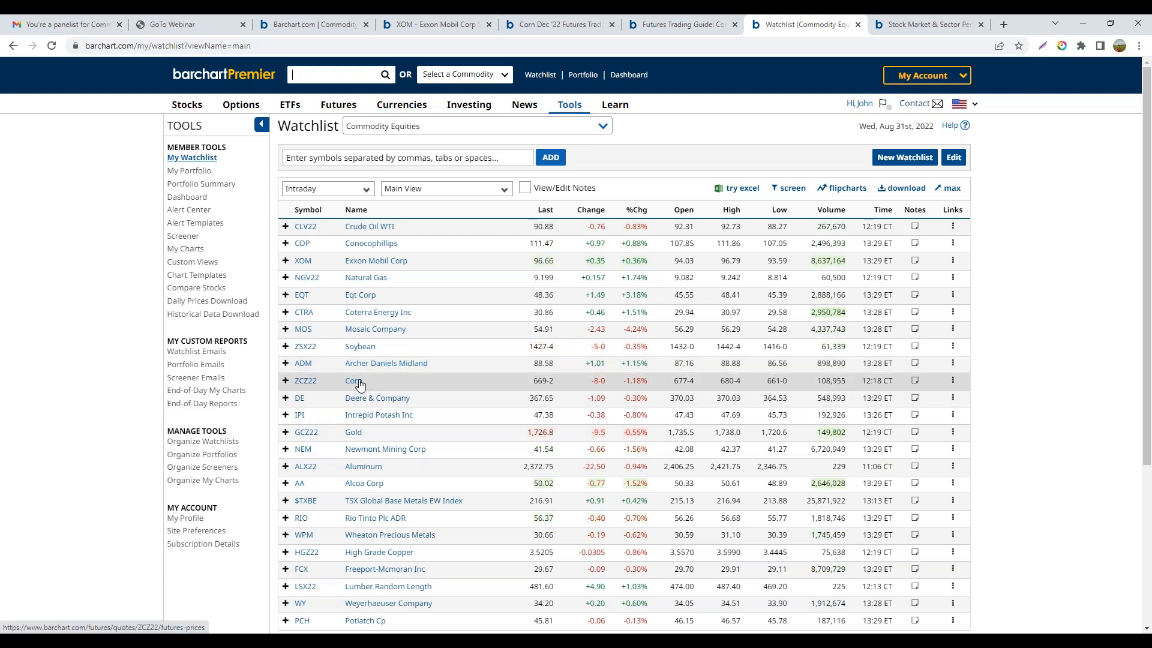
{"action": "left_click", "coordinate": [303, 366]}
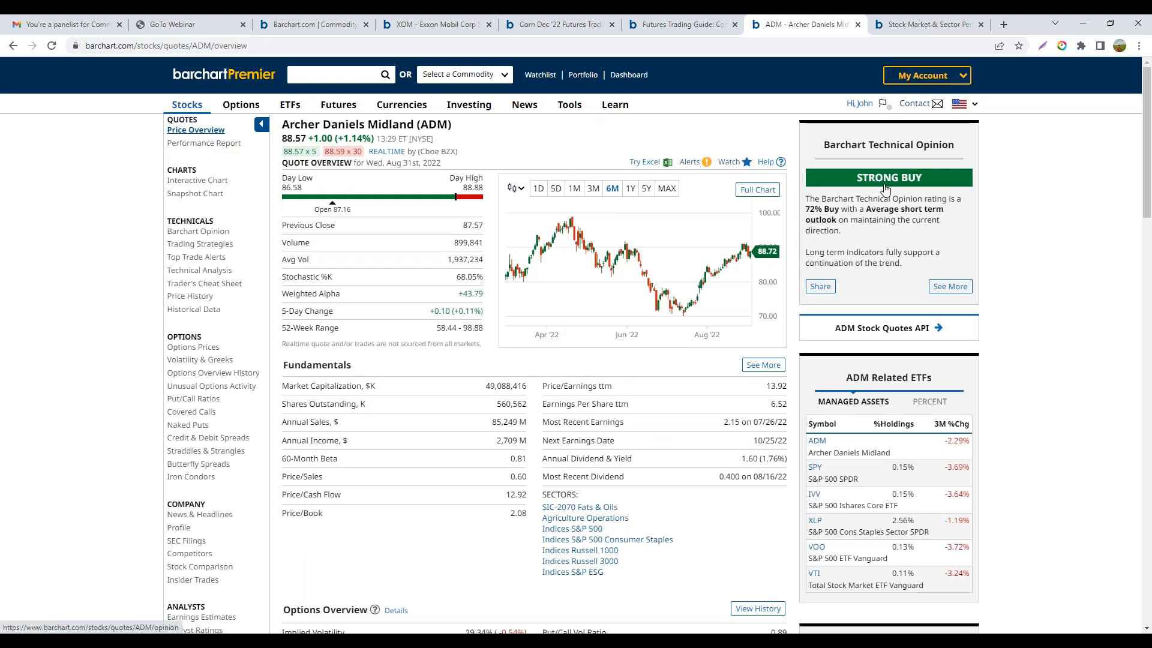
- Open the ADM interactive chart, then open Soybean (ZSX22) from the watchlist and view its trading guide and interactive chart
{"action": "left_click", "coordinate": [204, 186]}
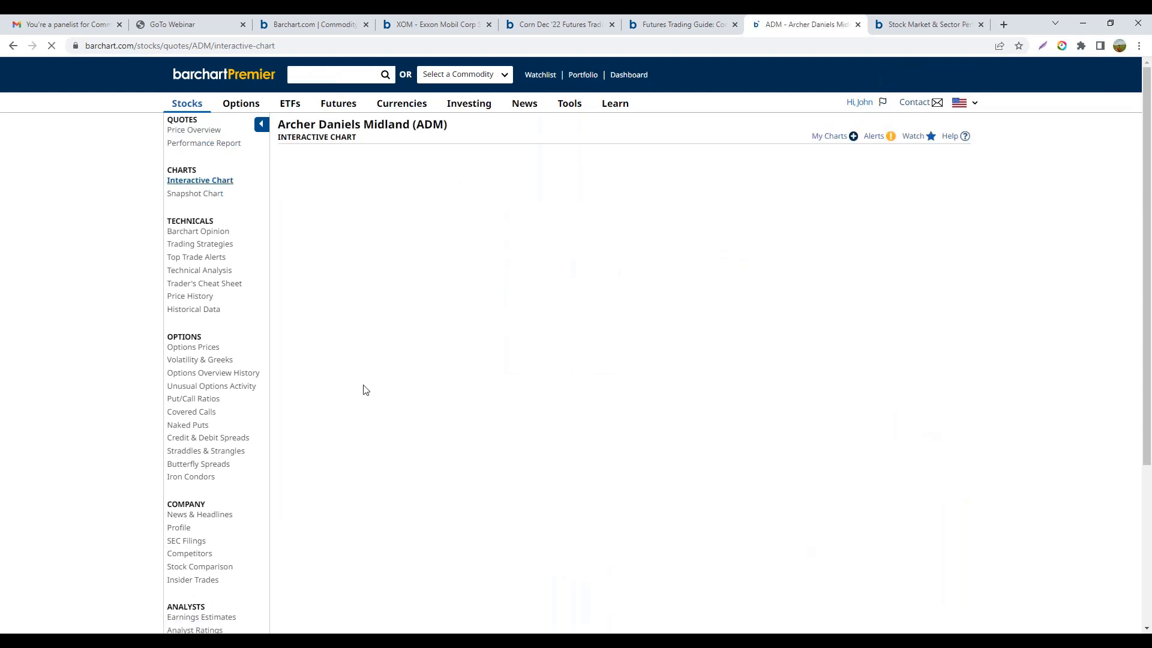
{"action": "left_click", "coordinate": [539, 76]}
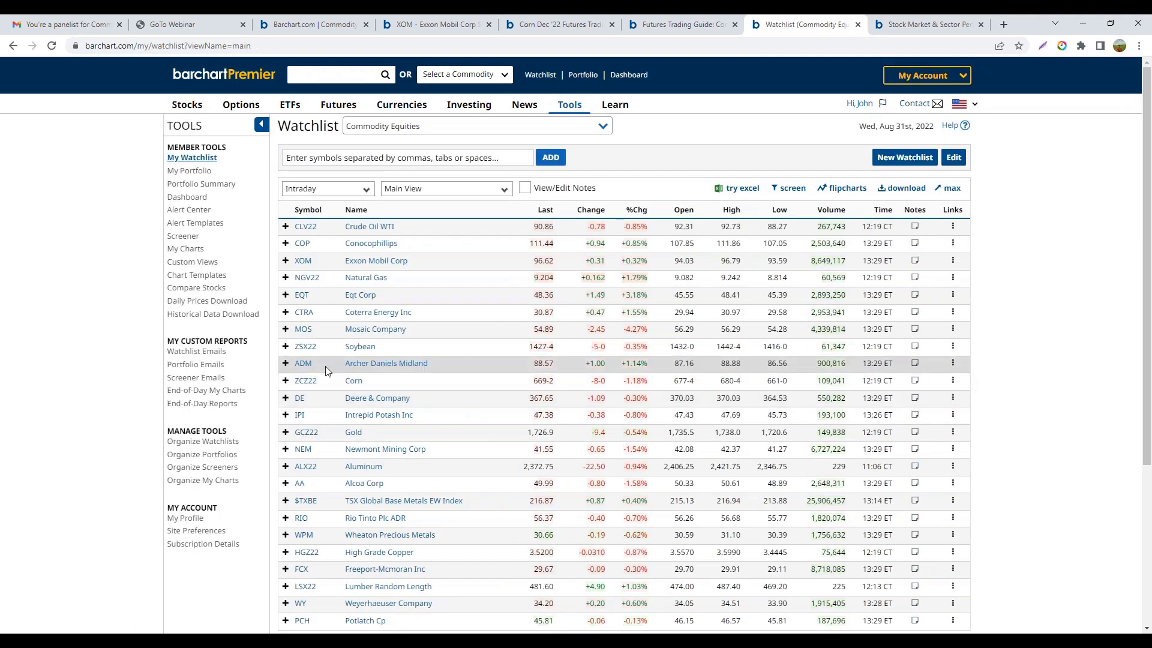
{"action": "left_click", "coordinate": [305, 347]}
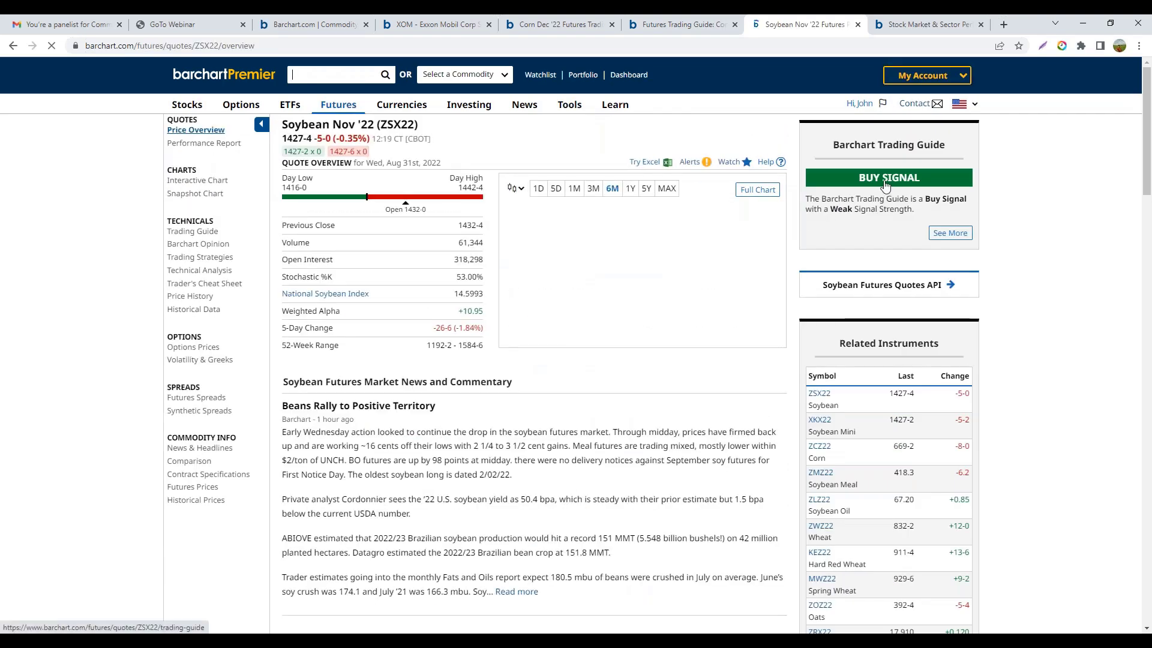
{"action": "left_click", "coordinate": [885, 185]}
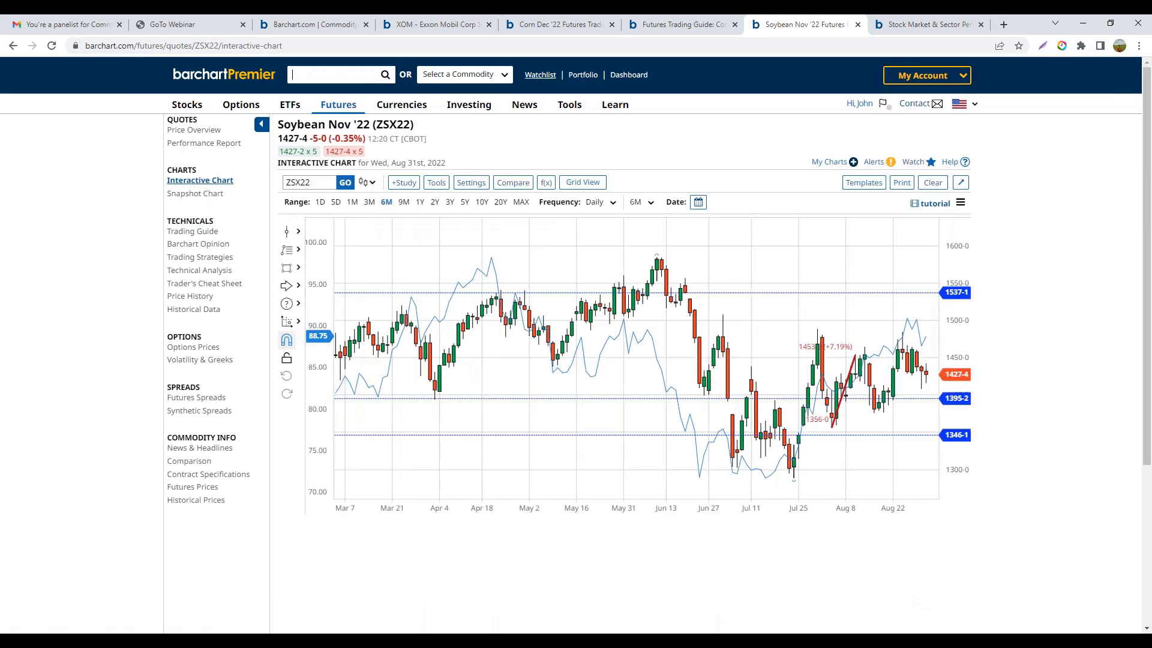
- Reopen Archer Daniels Midland (ADM) from the watchlist and review its interactive chart and technical analysis
{"action": "left_click", "coordinate": [538, 74]}
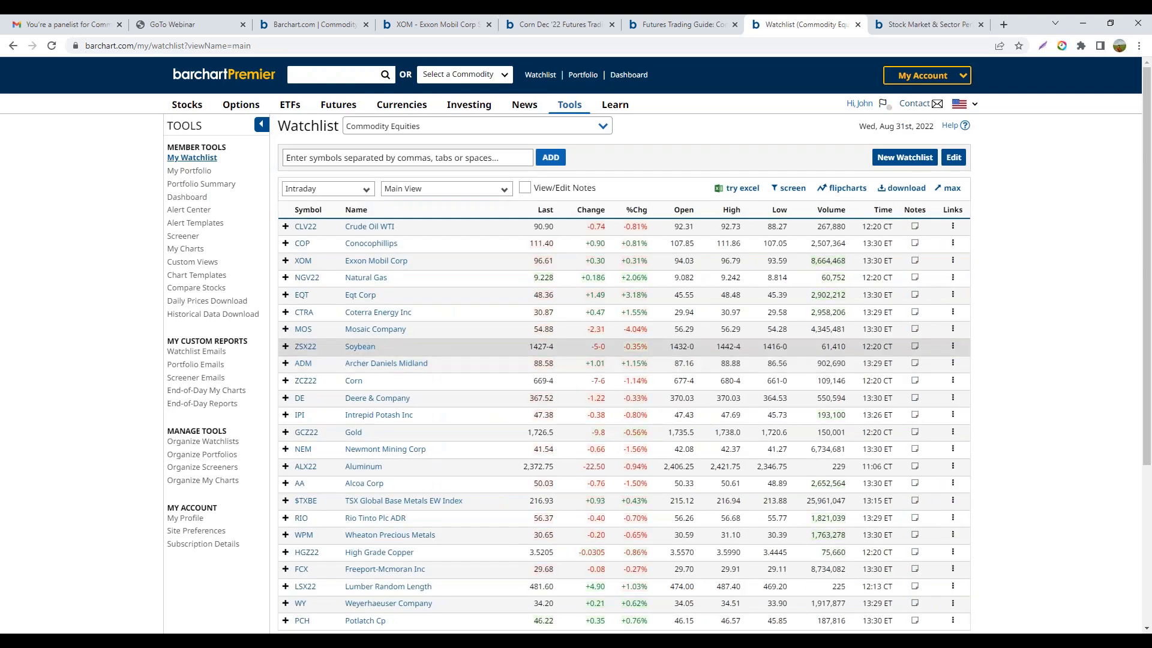
{"action": "left_click", "coordinate": [304, 364]}
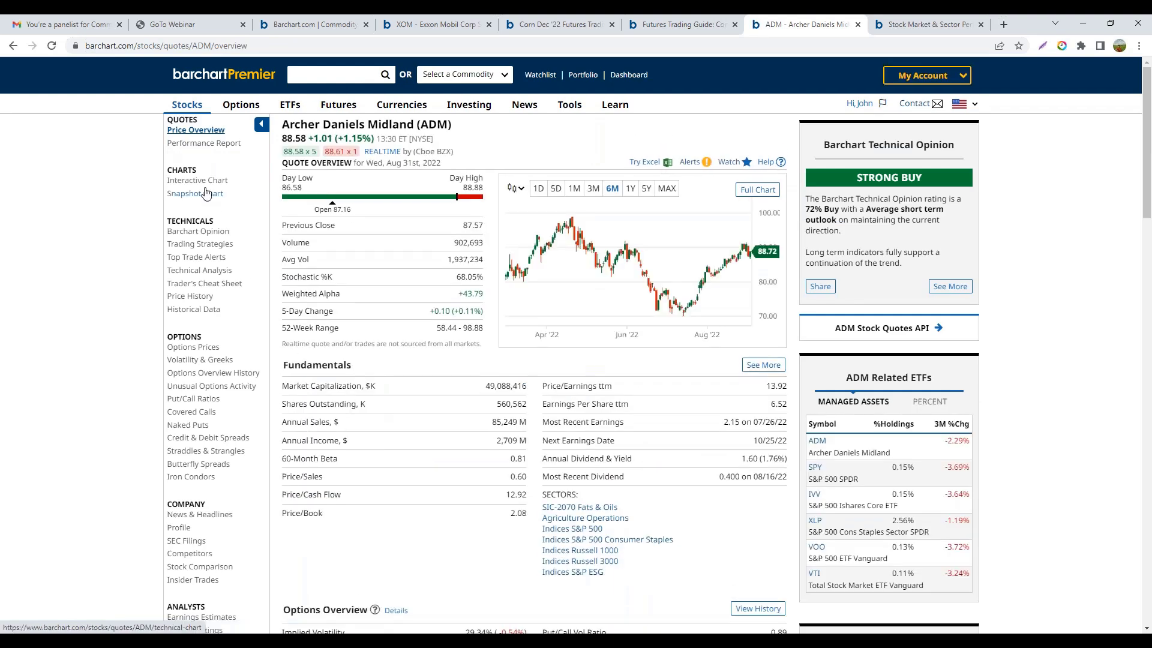
{"action": "left_click", "coordinate": [204, 186]}
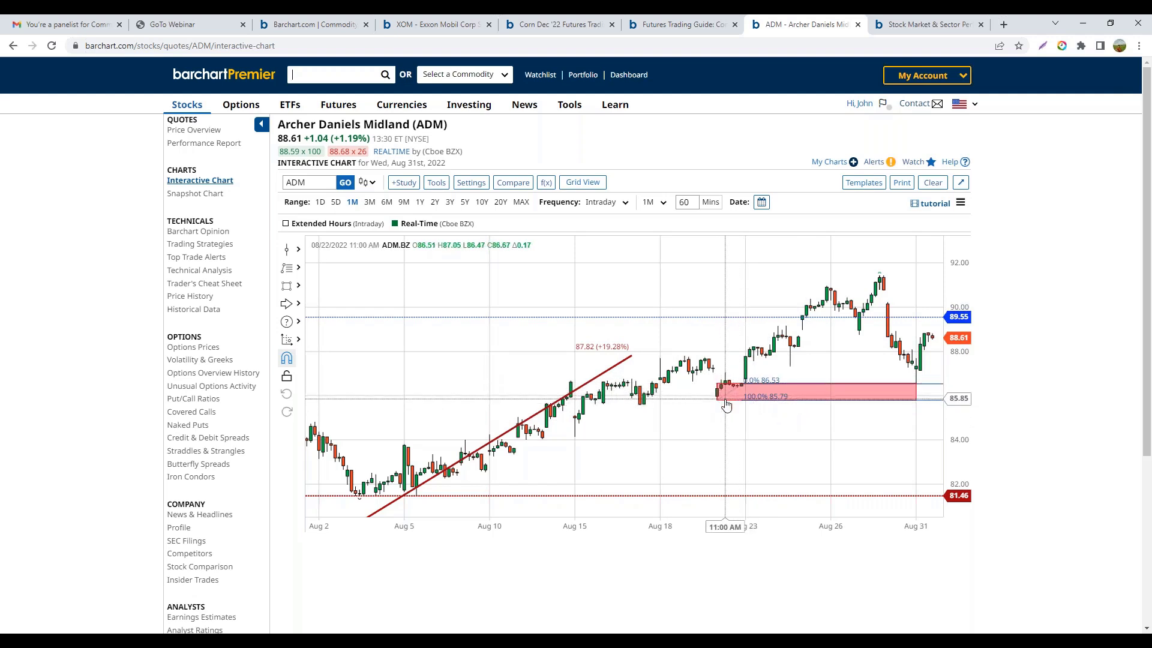
{"action": "left_click_drag", "start_coordinate": [723, 427], "coordinate": [684, 435]}
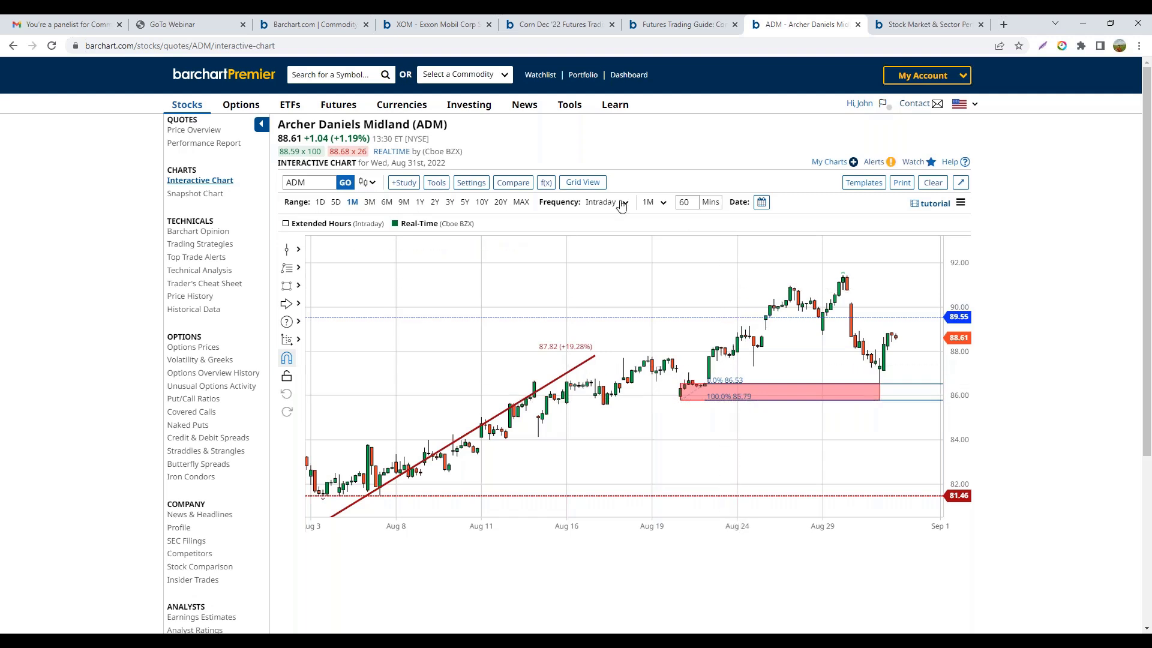
{"action": "left_click", "coordinate": [204, 271]}
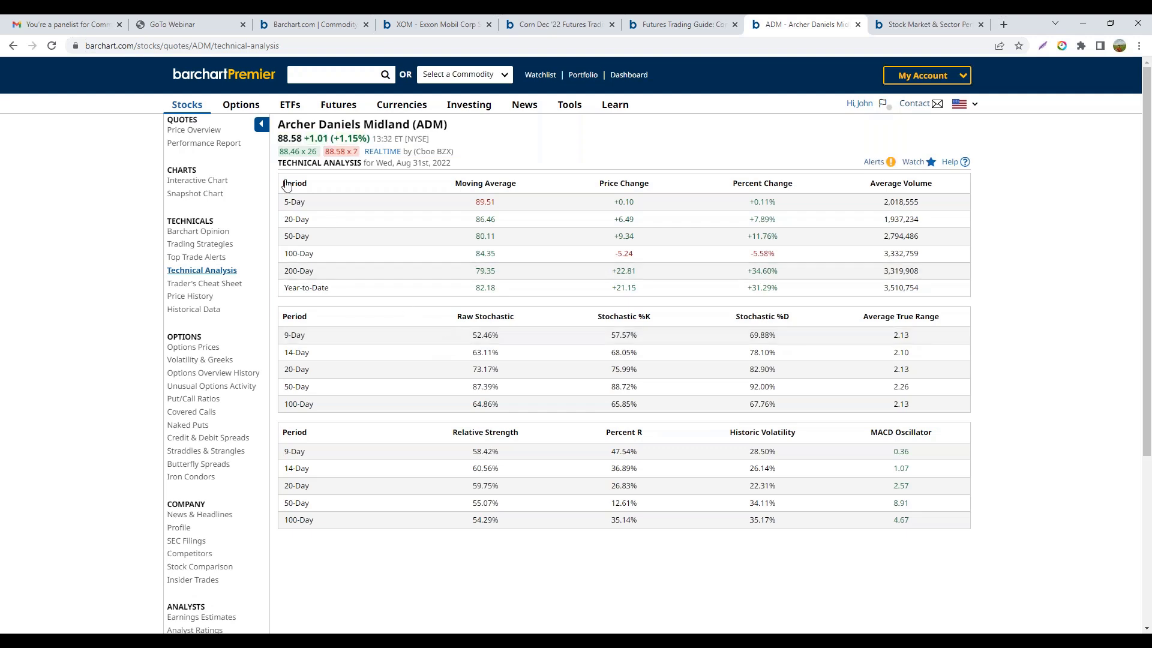
{"action": "left_click", "coordinate": [189, 180]}
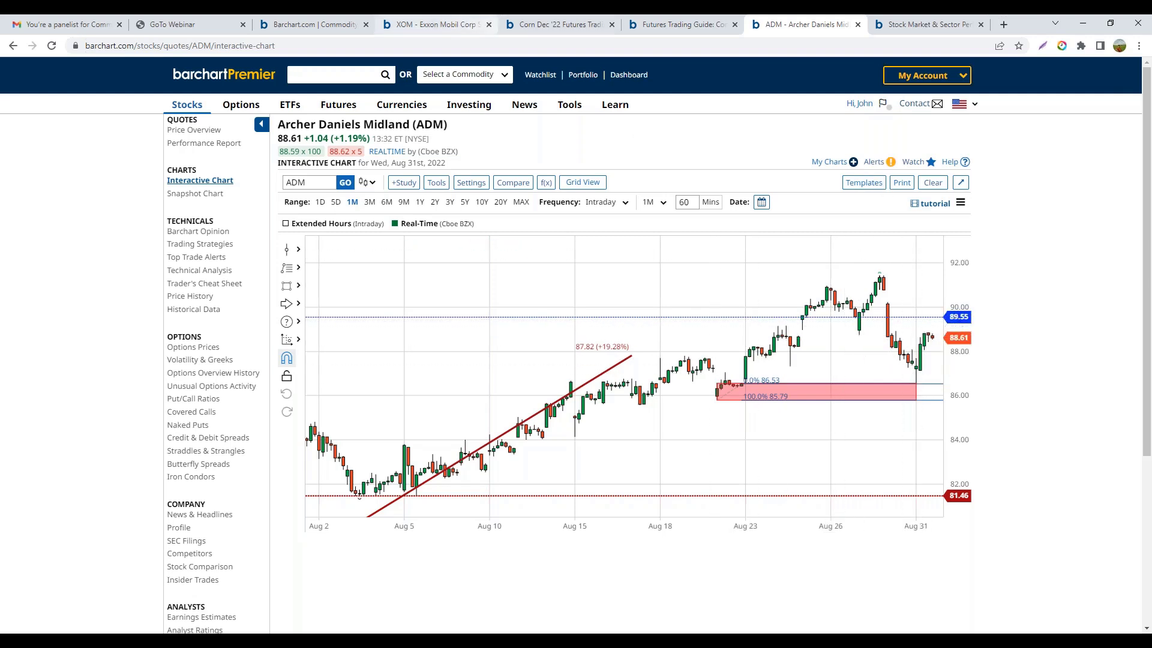
- Return to the watchlist, open Corn (ZCZ22) and view its trading guide
{"action": "left_click", "coordinate": [542, 75]}
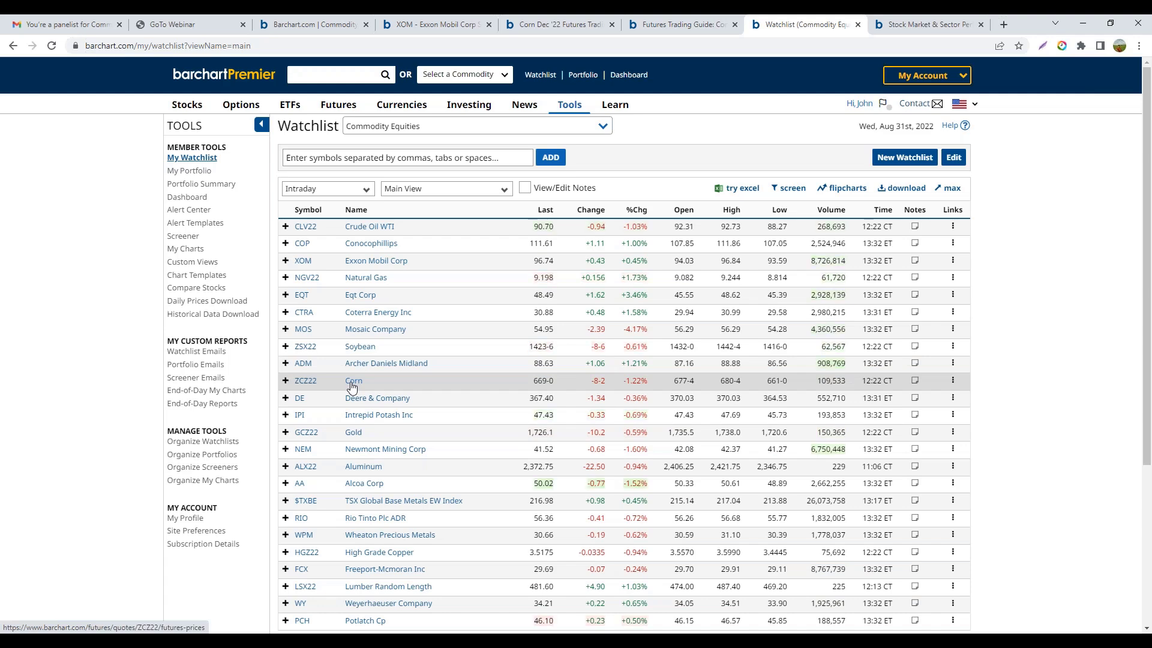
{"action": "left_click", "coordinate": [306, 387]}
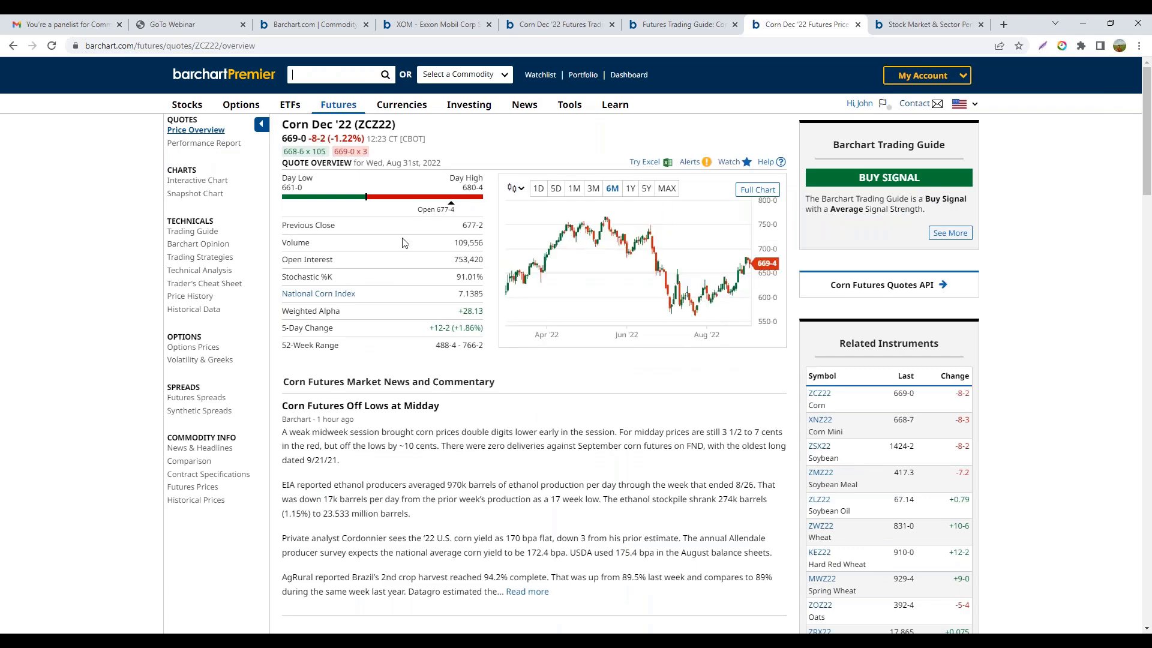
{"action": "left_click", "coordinate": [950, 233]}
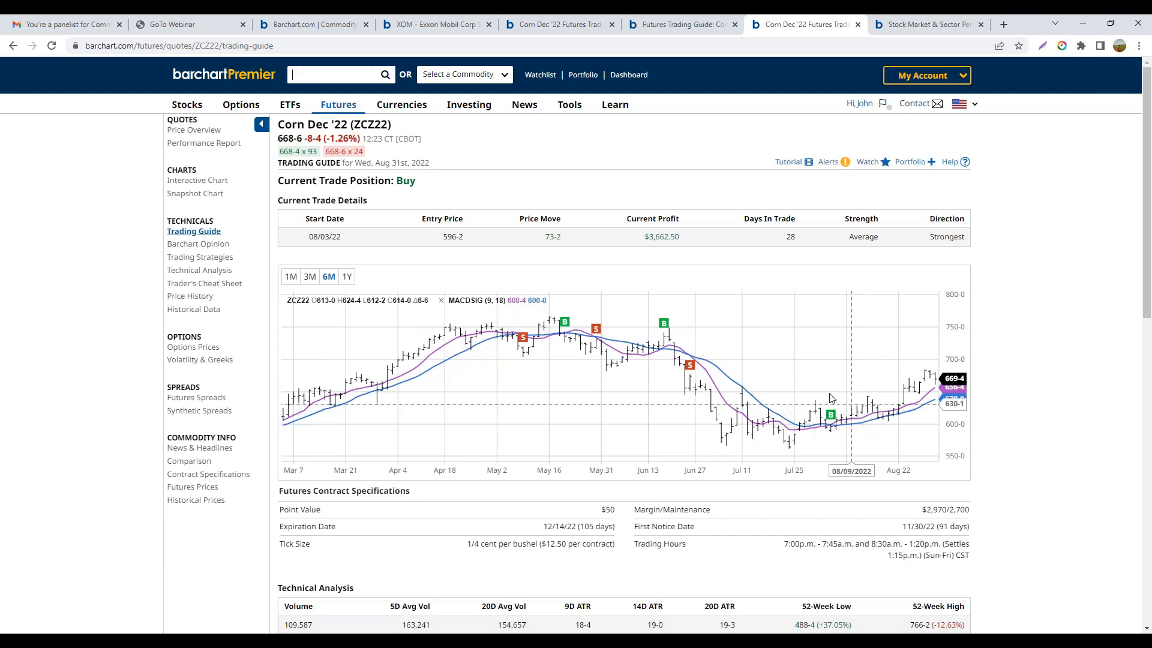
- Open the Deere & Company (DE) interactive chart from the watchlist and view it over 3-year, 2-year and 1-year ranges
{"action": "left_click", "coordinate": [537, 75]}
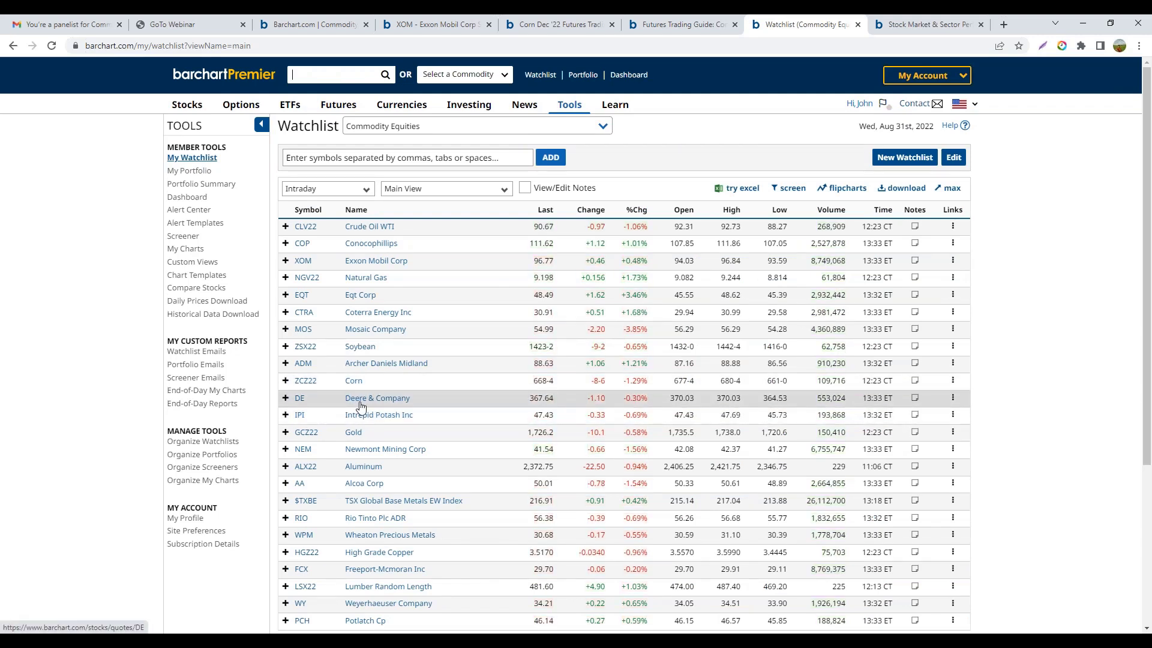
{"action": "left_click", "coordinate": [299, 398]}
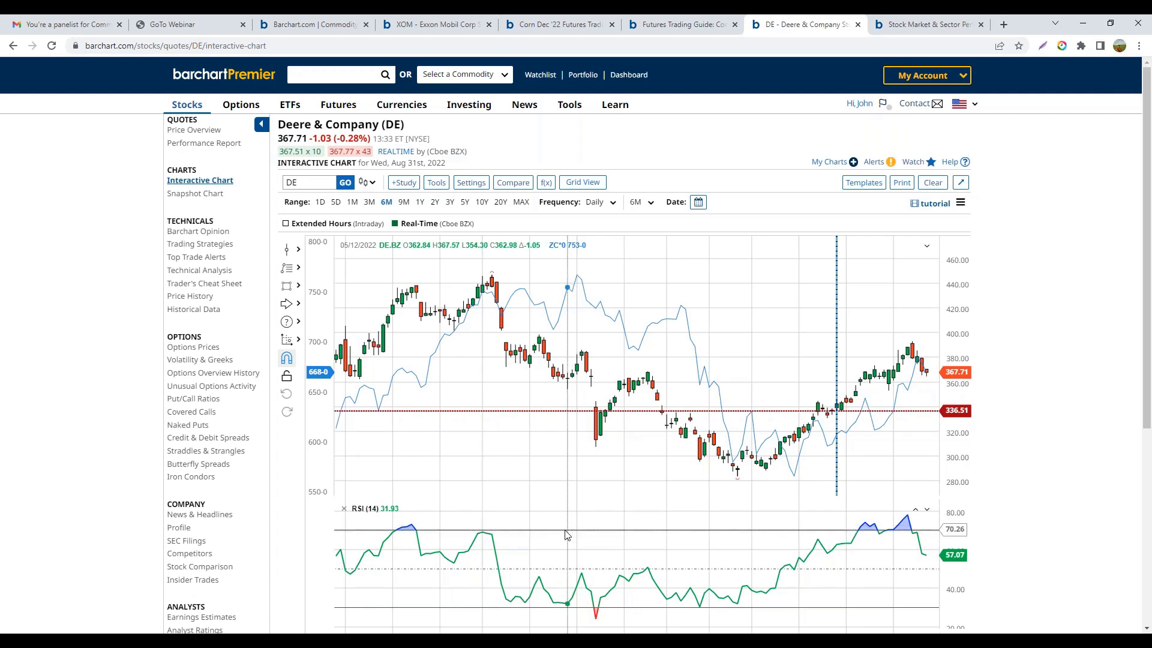
{"action": "left_click", "coordinate": [449, 203]}
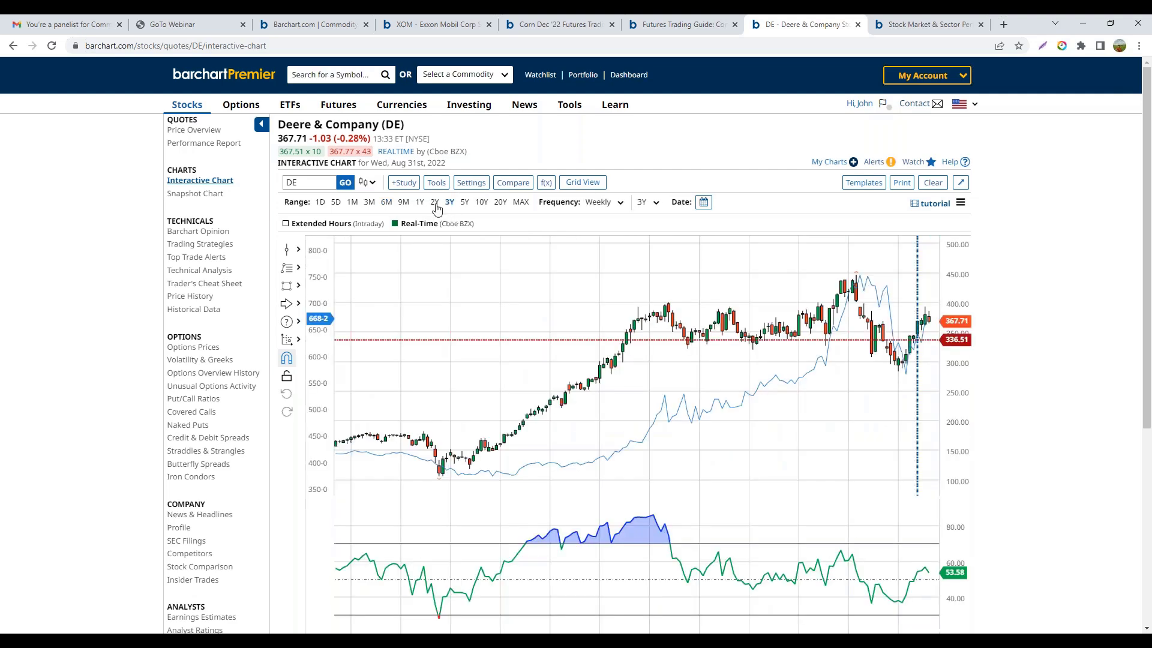
{"action": "left_click", "coordinate": [435, 202]}
{"action": "left_click", "coordinate": [420, 203]}
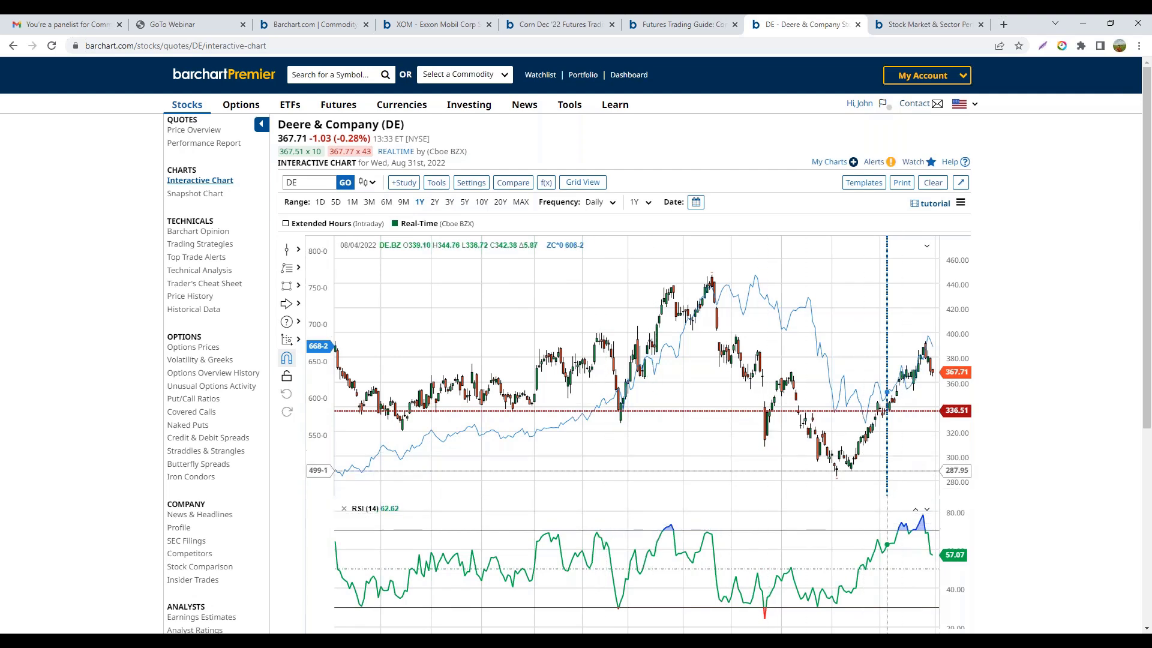
- Examine the one-year DE price history against the corn overlay, moving between earlier and recent periods
{"action": "left_click_drag", "start_coordinate": [645, 507], "coordinate": [920, 496]}
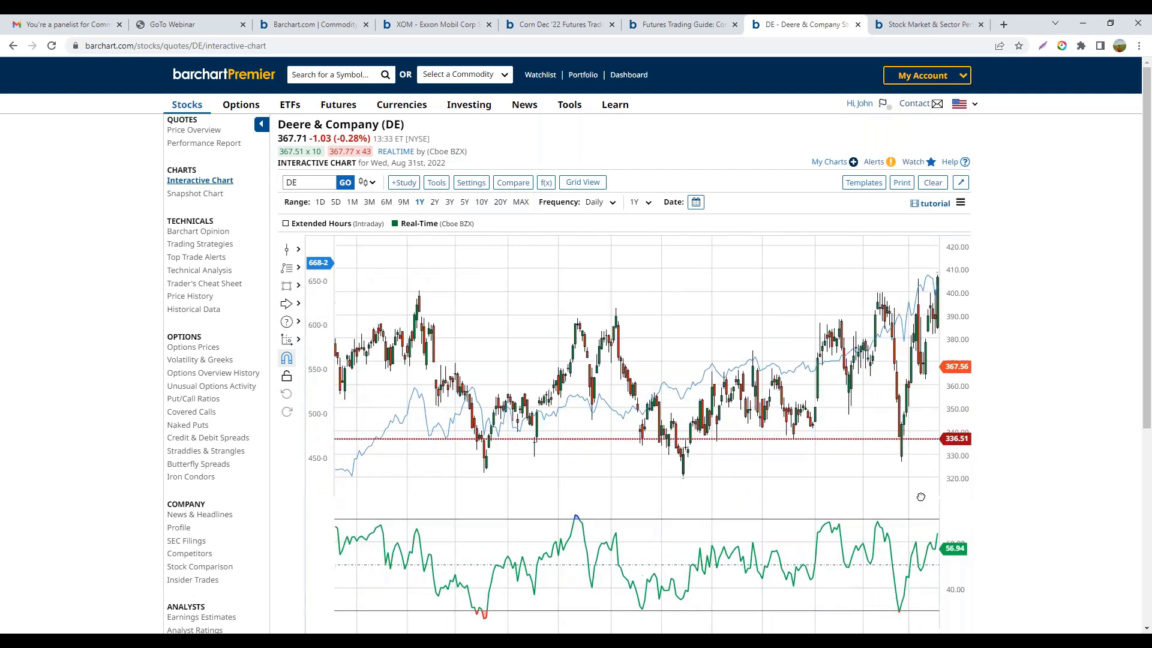
{"action": "left_click_drag", "start_coordinate": [756, 497], "coordinate": [596, 511]}
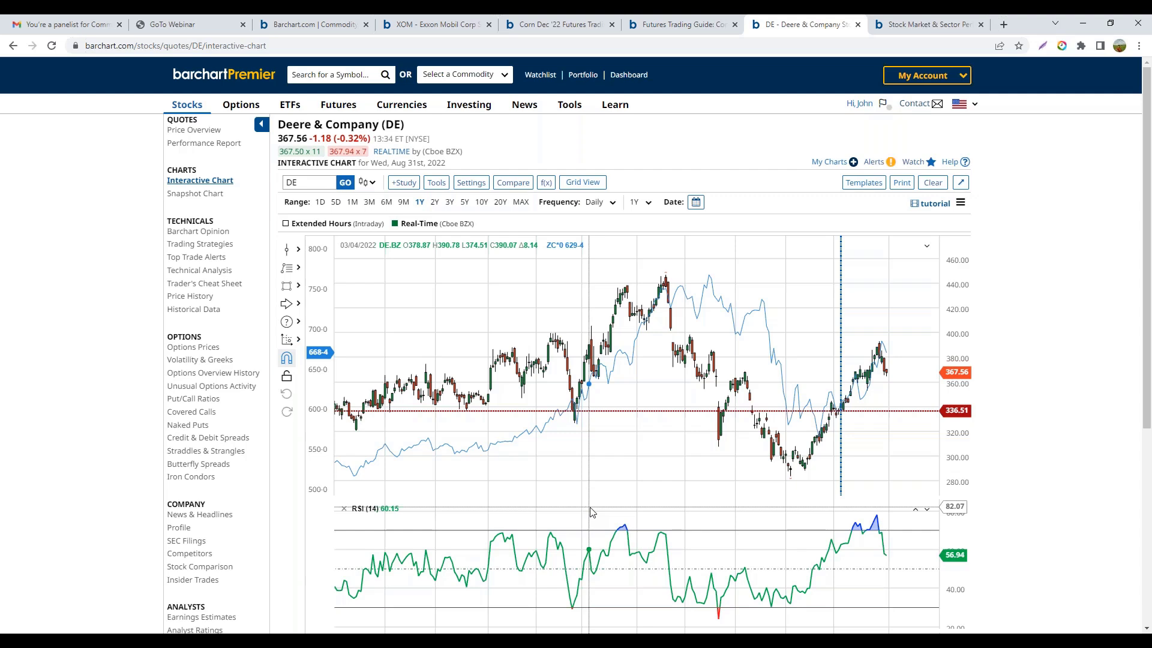
{"action": "left_click_drag", "start_coordinate": [595, 512], "coordinate": [806, 498]}
{"action": "left_click_drag", "start_coordinate": [547, 514], "coordinate": [599, 513]}
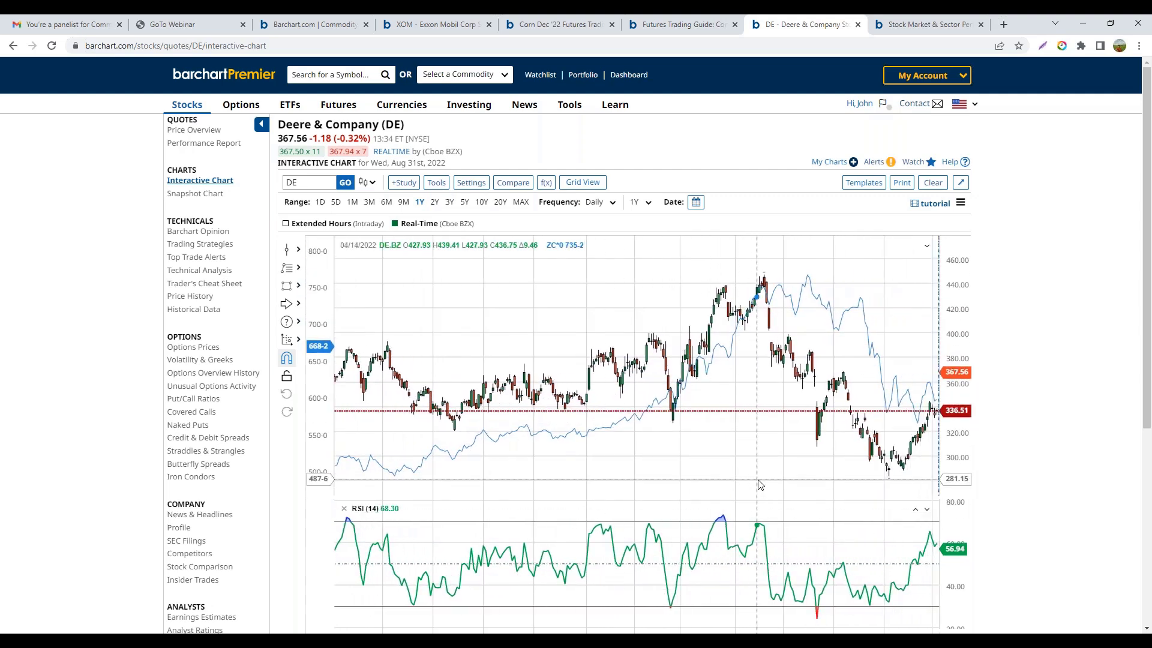
{"action": "left_click_drag", "start_coordinate": [758, 480], "coordinate": [633, 496]}
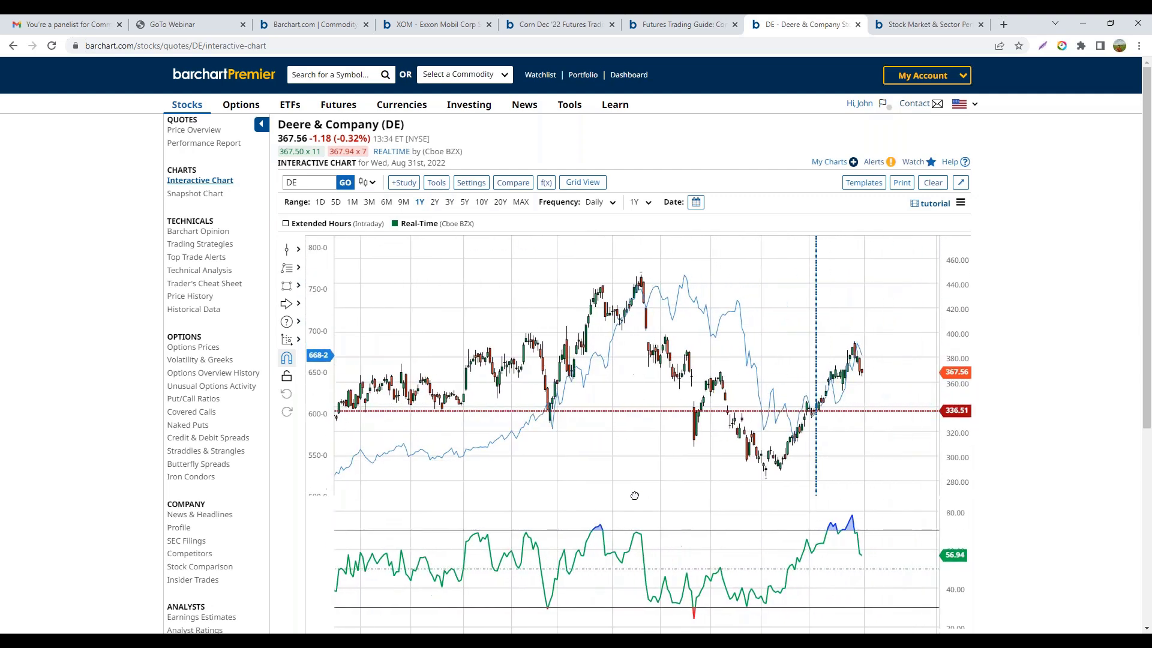
- View the DE chart over one-month and three-month ranges and examine price against the corn overlay, RSI and MACD studies
{"action": "left_click", "coordinate": [353, 203]}
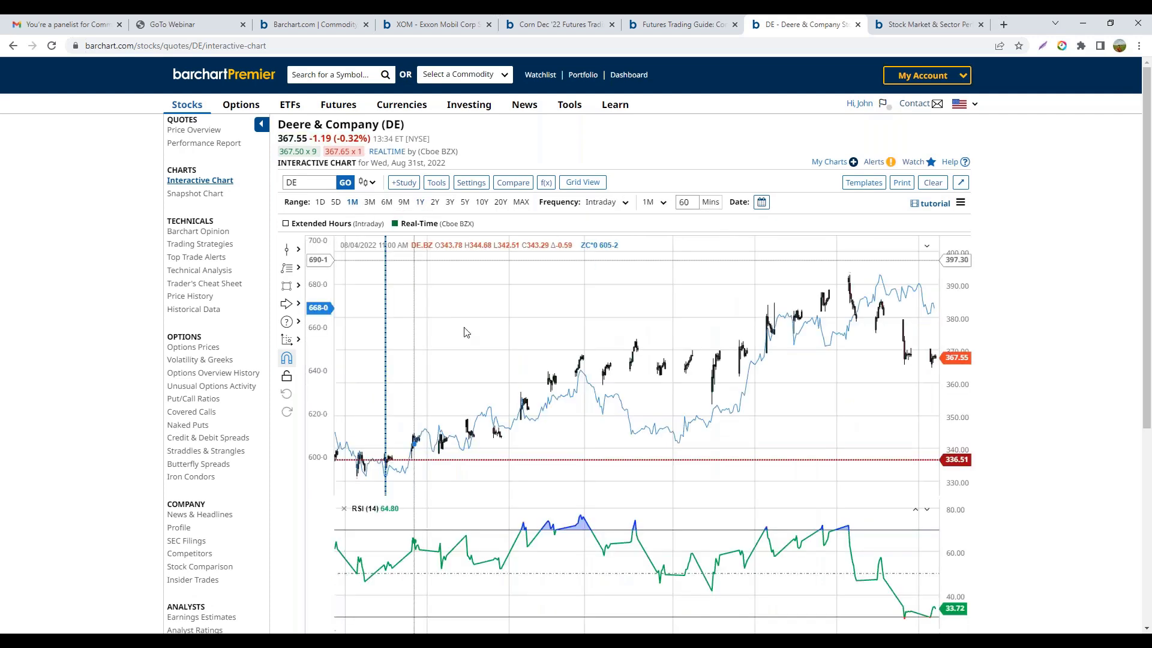
{"action": "left_click", "coordinate": [369, 203]}
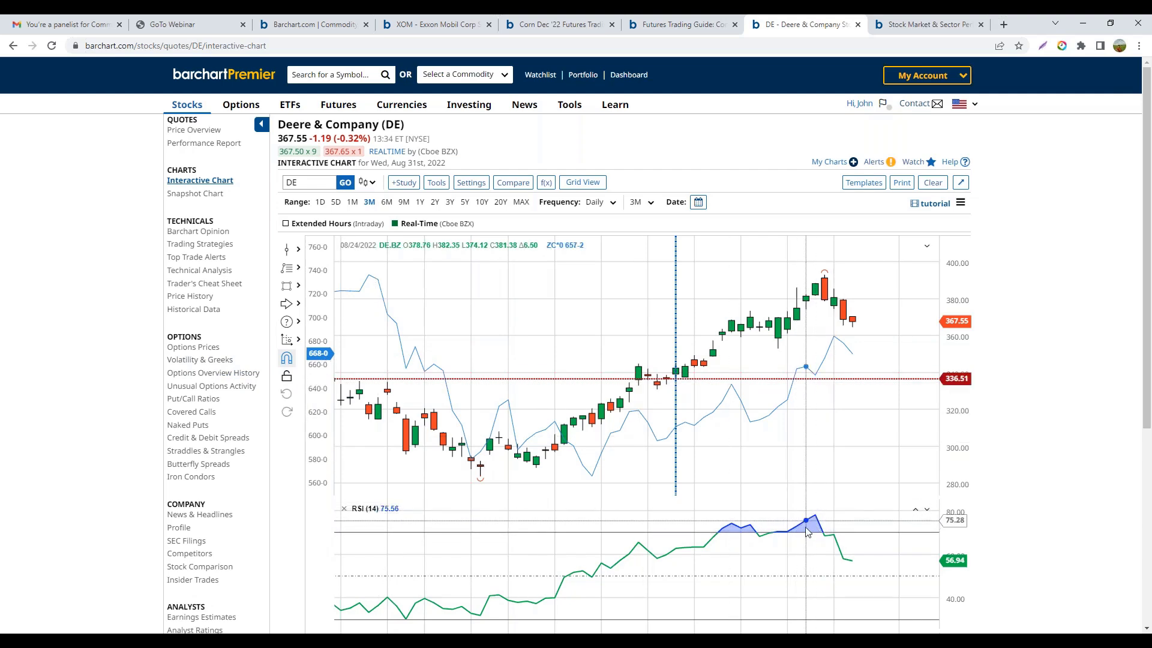
{"action": "scroll", "coordinate": [810, 525], "scroll_direction": "down", "scroll_amount": 3}
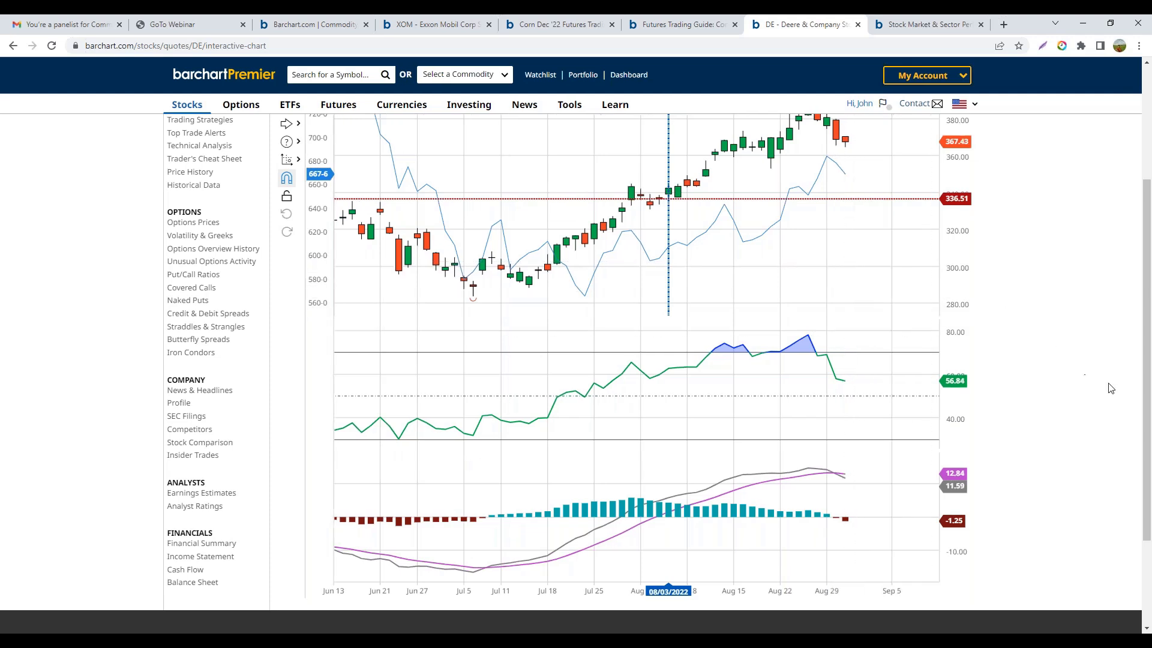
{"action": "scroll", "coordinate": [1146, 405], "scroll_direction": "up", "scroll_amount": 2}
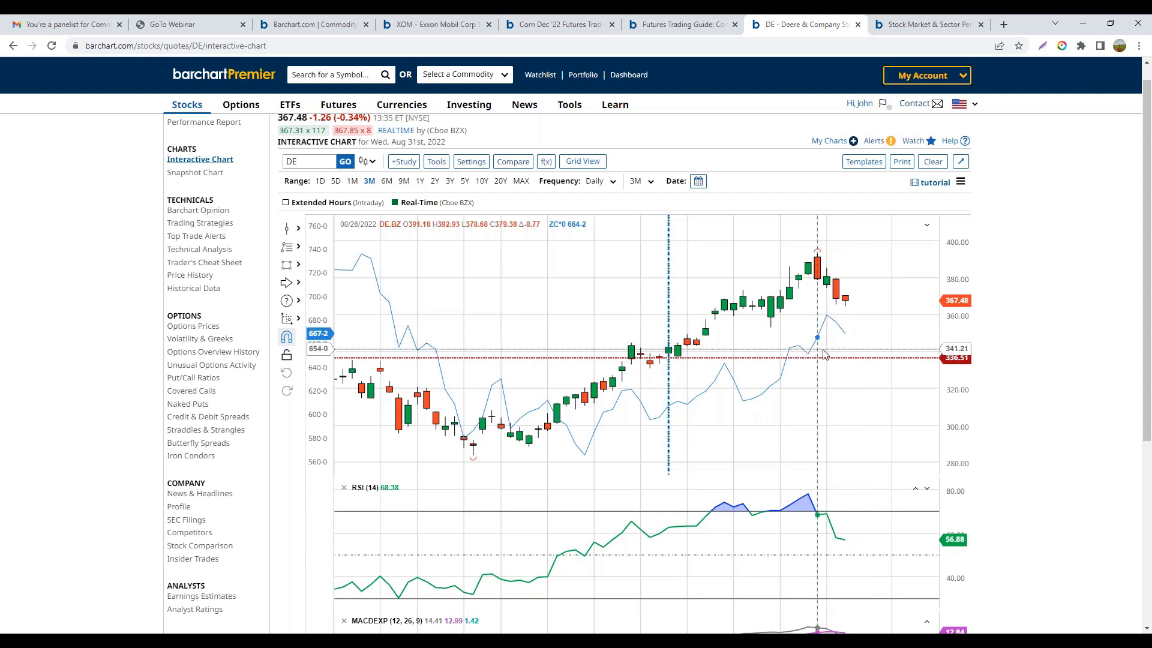
{"action": "scroll", "coordinate": [833, 492], "scroll_direction": "down", "scroll_amount": 1}
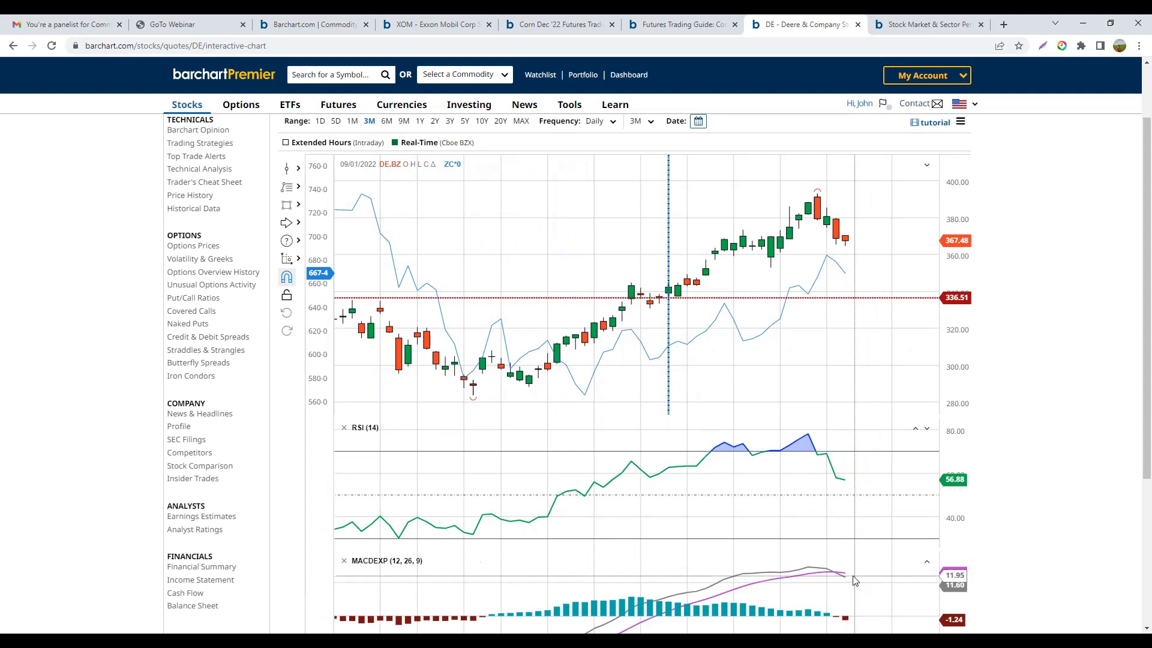
{"action": "scroll", "coordinate": [847, 564], "scroll_direction": "down", "scroll_amount": 1}
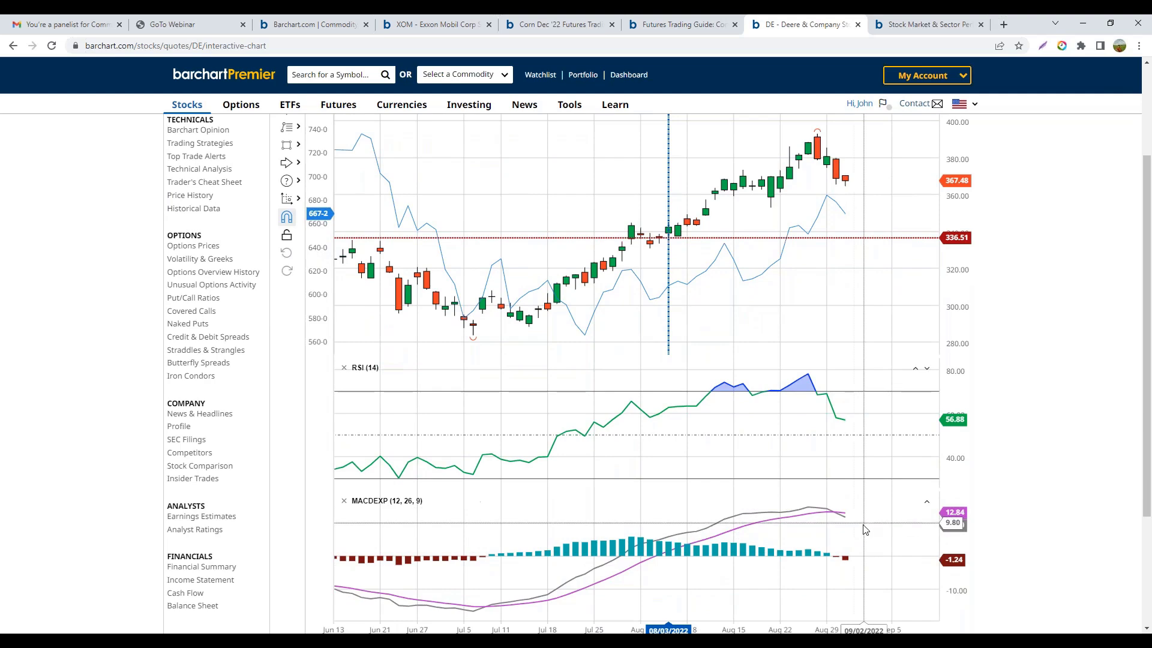
{"action": "scroll", "coordinate": [641, 382], "scroll_direction": "up", "scroll_amount": 2}
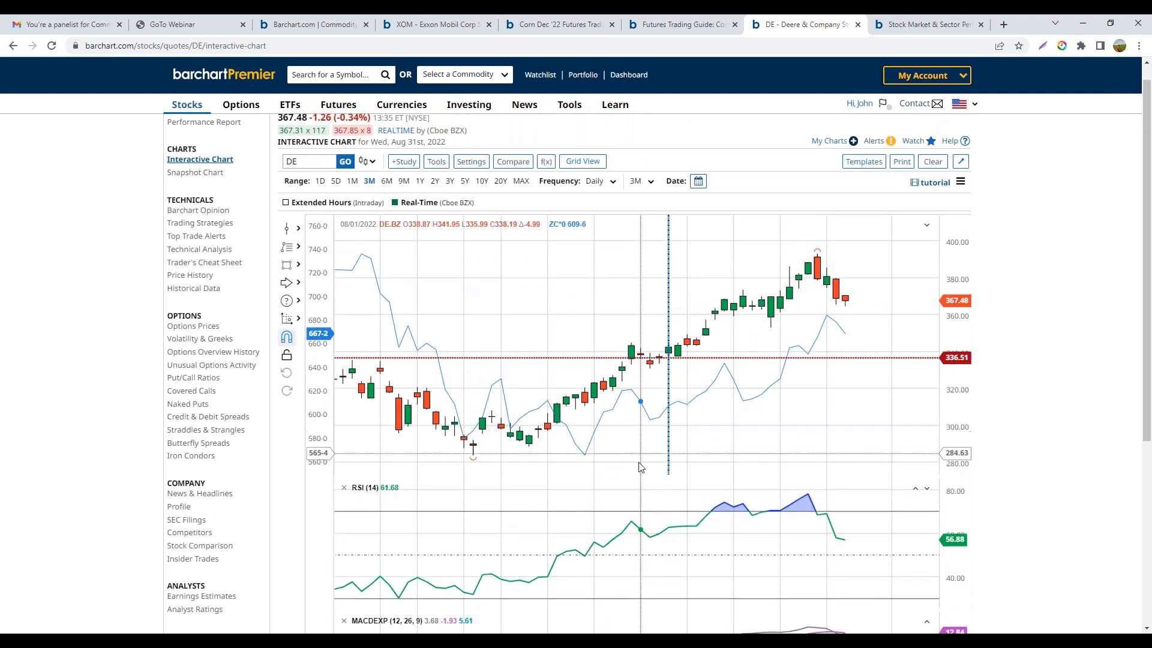
{"action": "left_click_drag", "start_coordinate": [615, 478], "coordinate": [618, 473]}
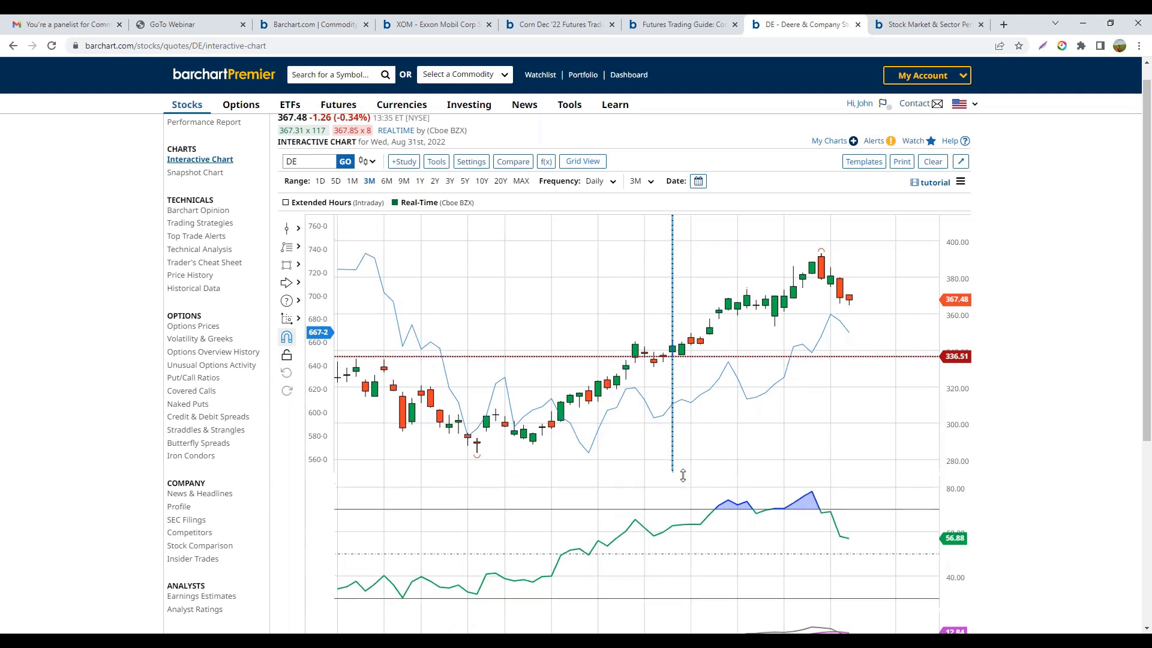
- Apply the saved Just Chart template to the DE chart and inspect price around the 08/03/2022 vertical line
{"action": "left_click", "coordinate": [864, 162]}
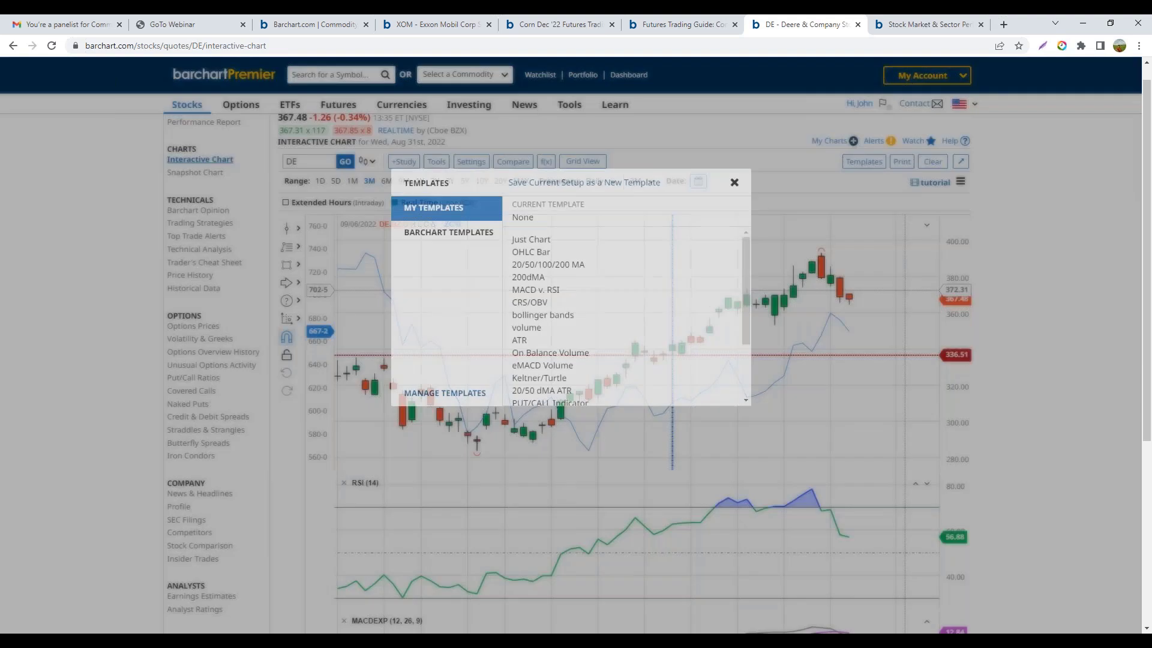
{"action": "left_click", "coordinate": [544, 240]}
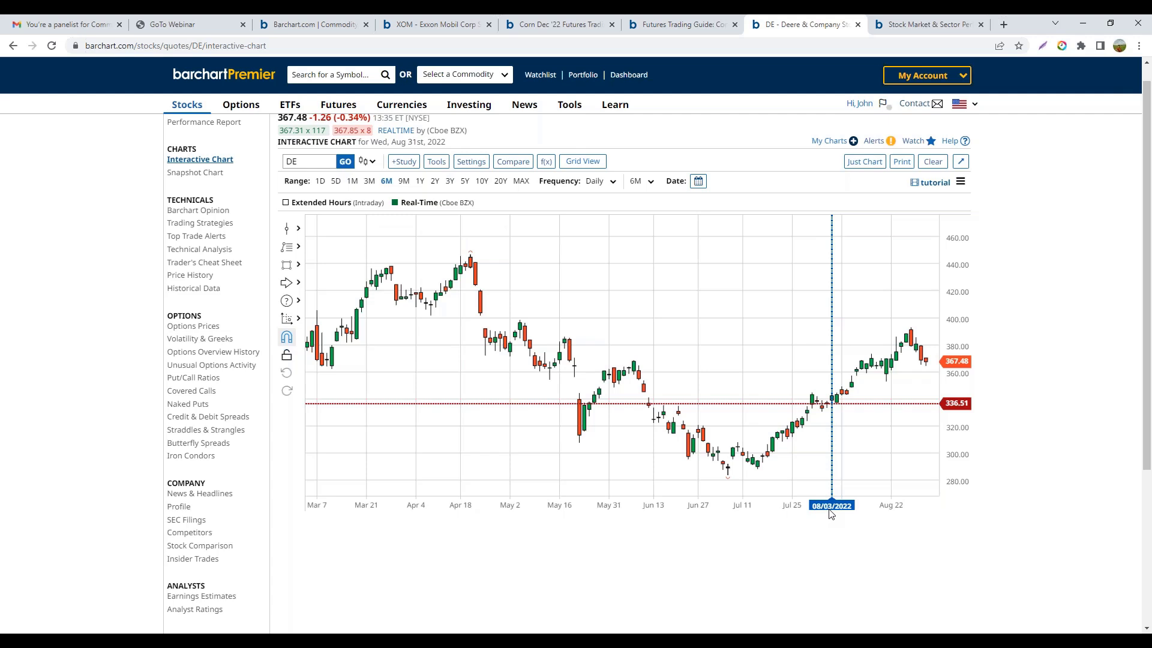
{"action": "left_click", "coordinate": [832, 405]}
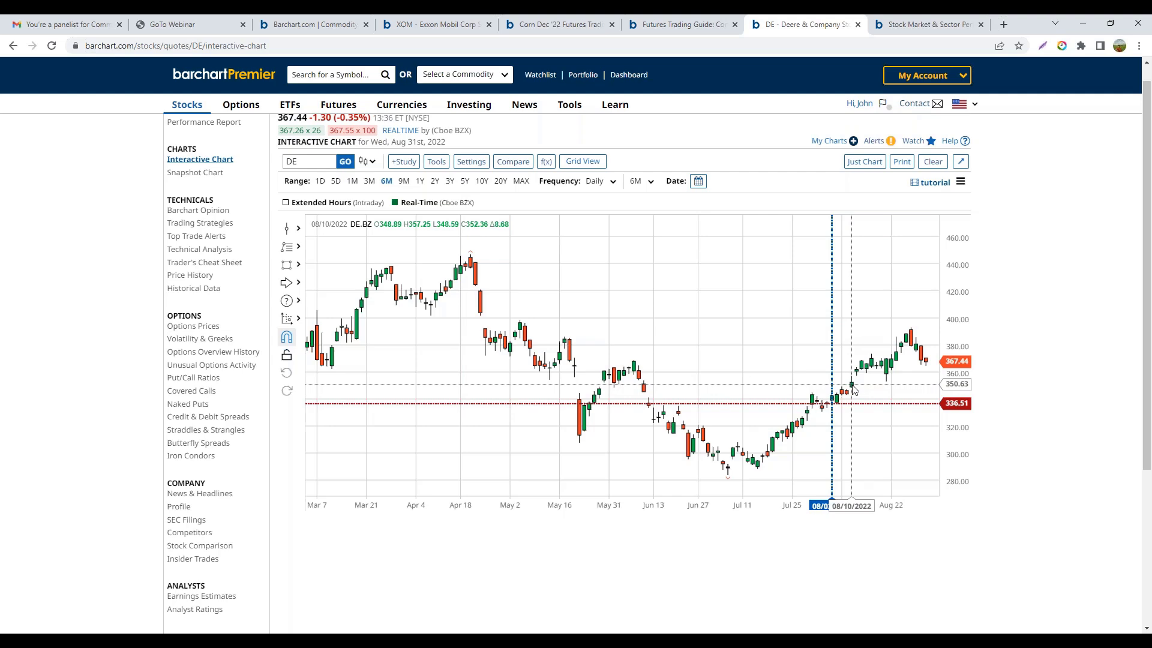
- Add corn (ZC*) as a comparison symbol on the left scale of the DE chart
{"action": "left_click", "coordinate": [513, 162]}
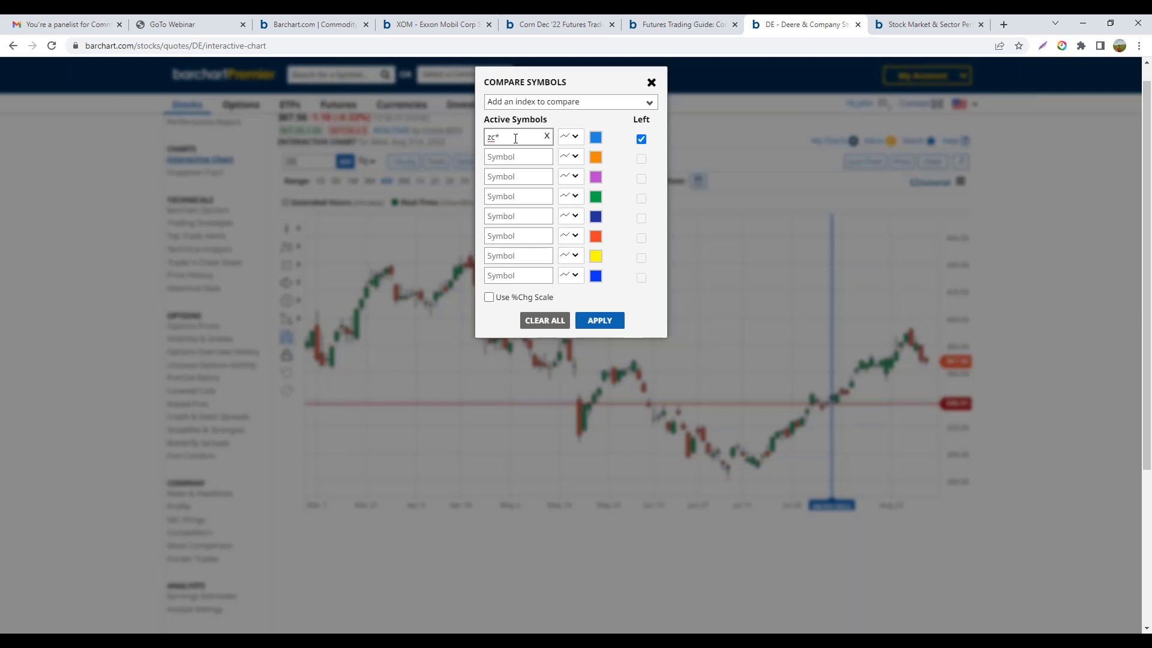
{"action": "left_click", "coordinate": [600, 321]}
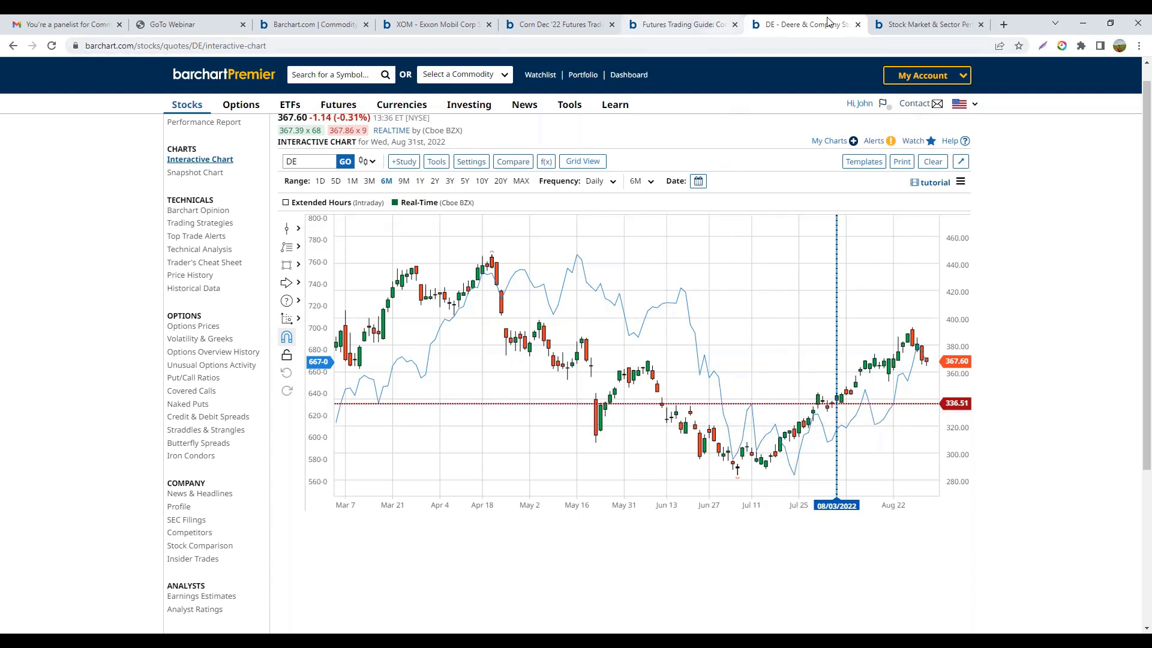
- Switch to the already open Corn Dec '22 (ZCZ22) trading guide
{"action": "left_click", "coordinate": [555, 27]}
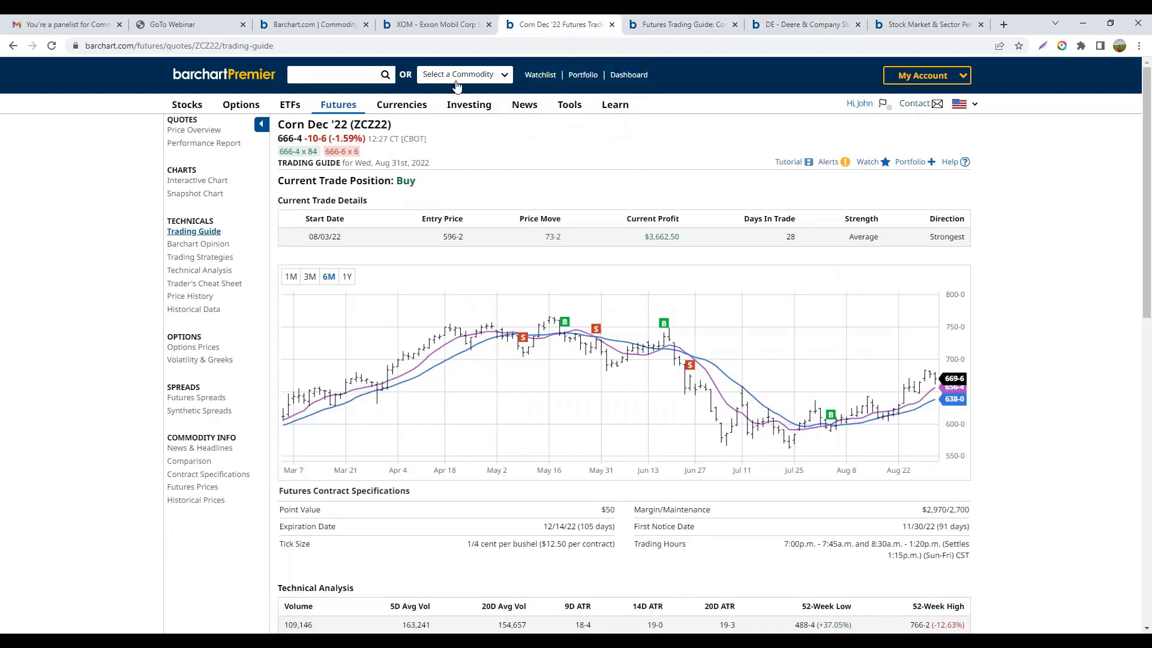
- Open Gold (GCZ22) from the Commodity Equities watchlist and view its trading guide with the buy and sell signals
{"action": "left_click", "coordinate": [543, 76]}
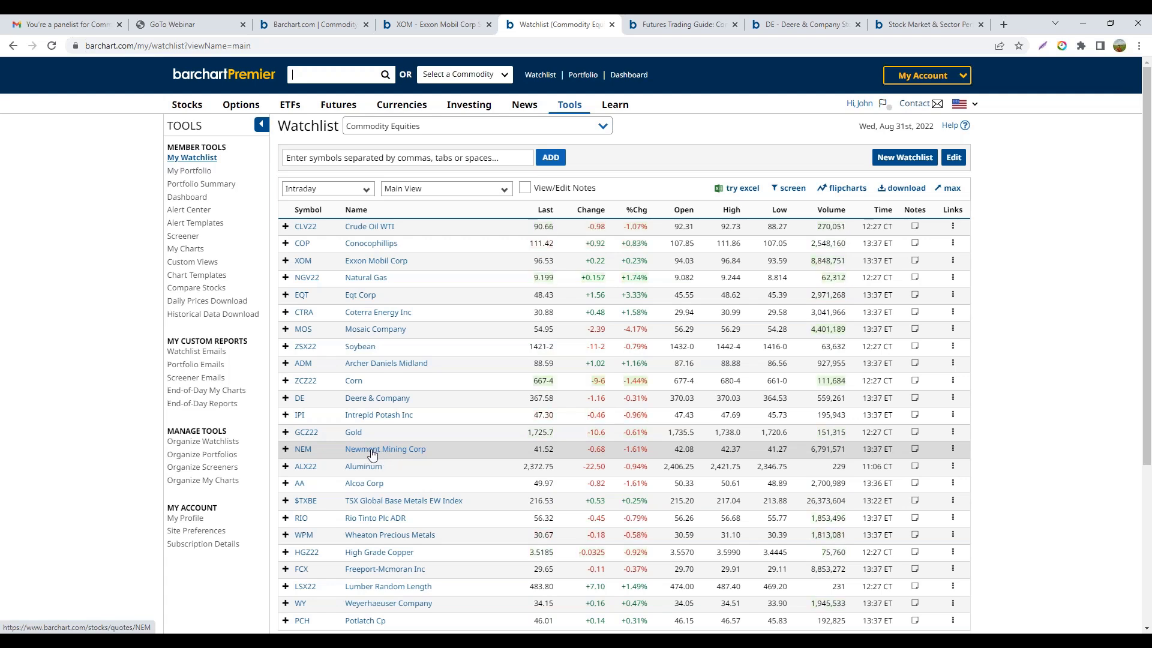
{"action": "left_click", "coordinate": [307, 433]}
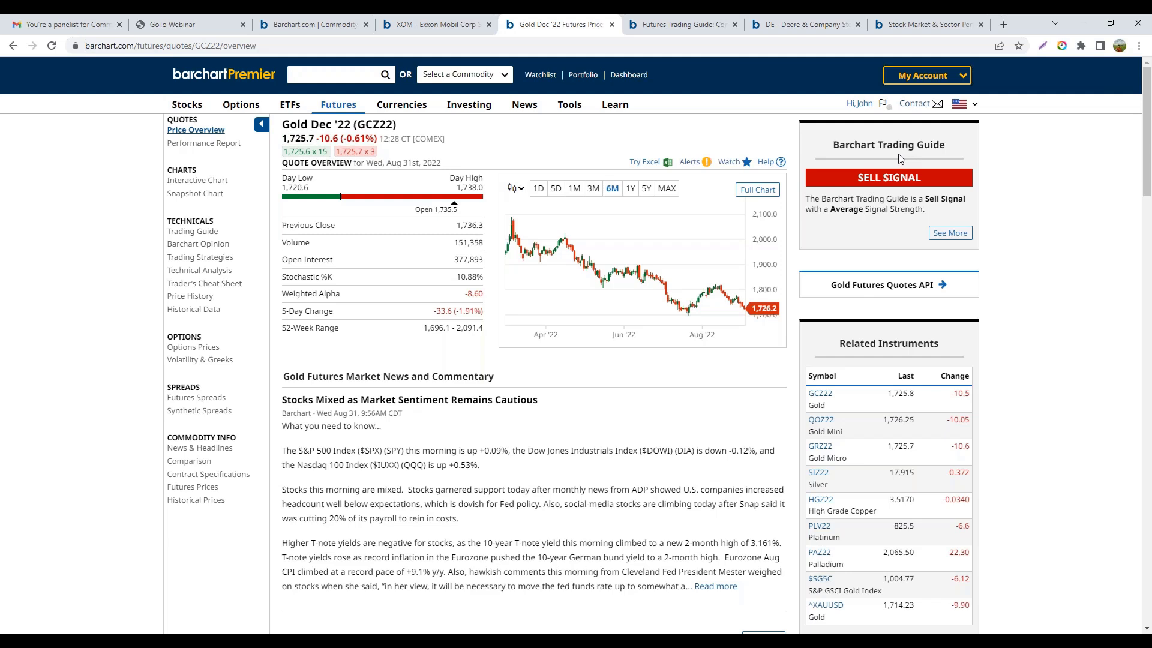
{"action": "left_click", "coordinate": [950, 233]}
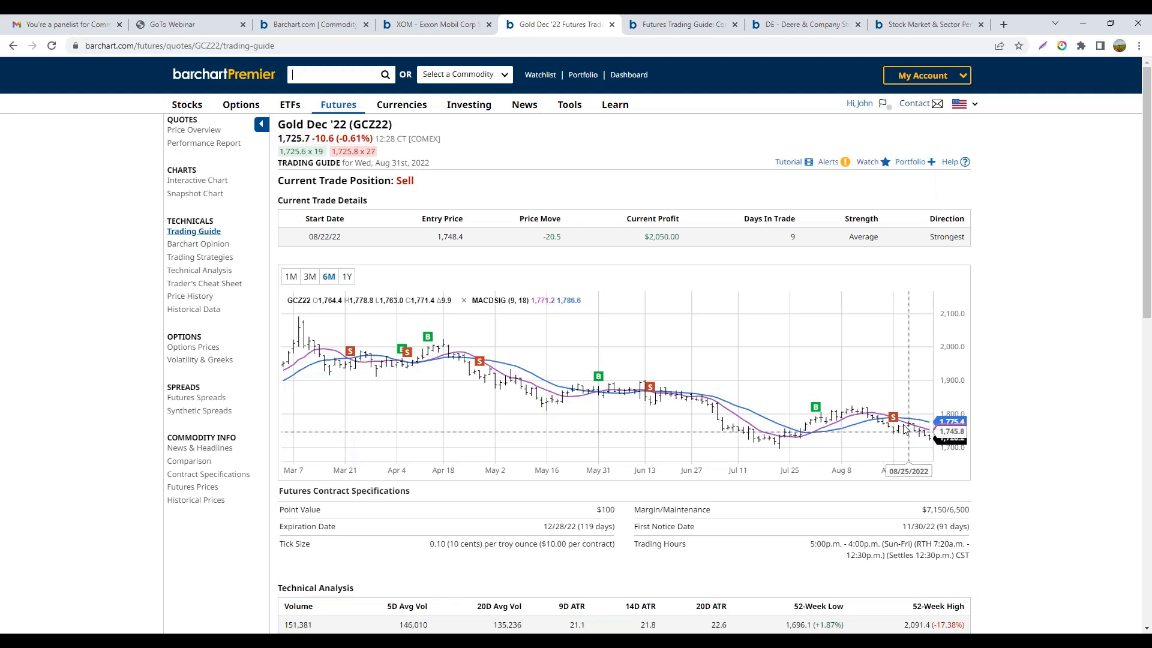
- Open the interactive chart for Newmont Mining (NEM) from the watchlist and inspect its price against the gold overlay
{"action": "left_click", "coordinate": [540, 74]}
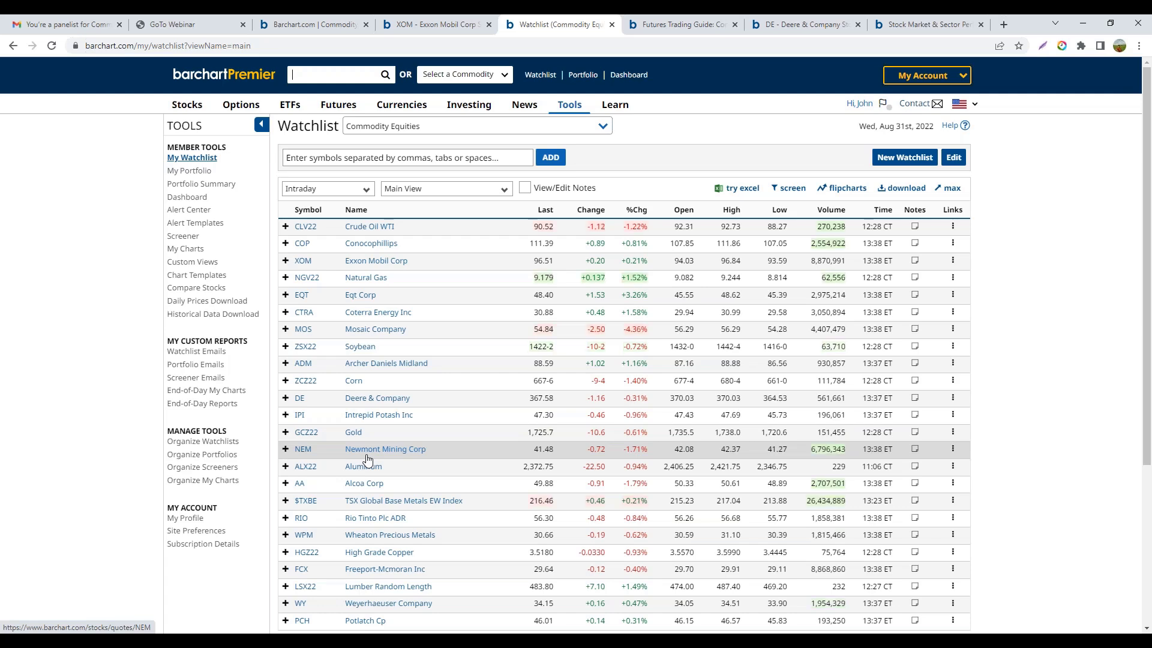
{"action": "left_click", "coordinate": [306, 451]}
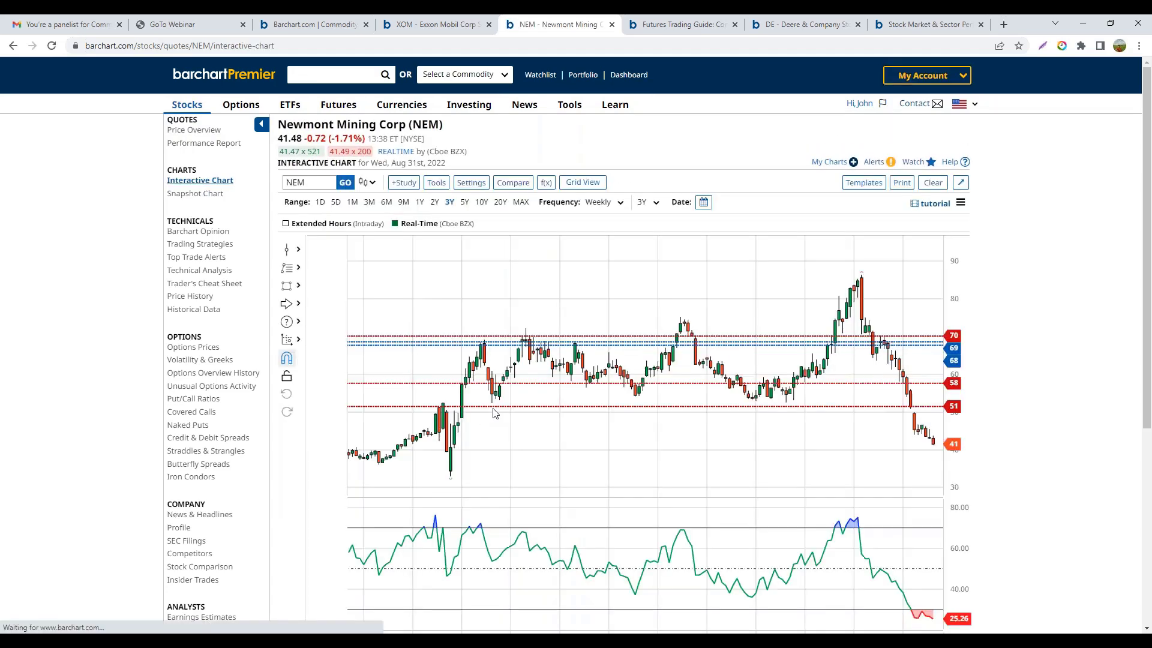
{"action": "left_click_drag", "start_coordinate": [674, 478], "coordinate": [575, 475]}
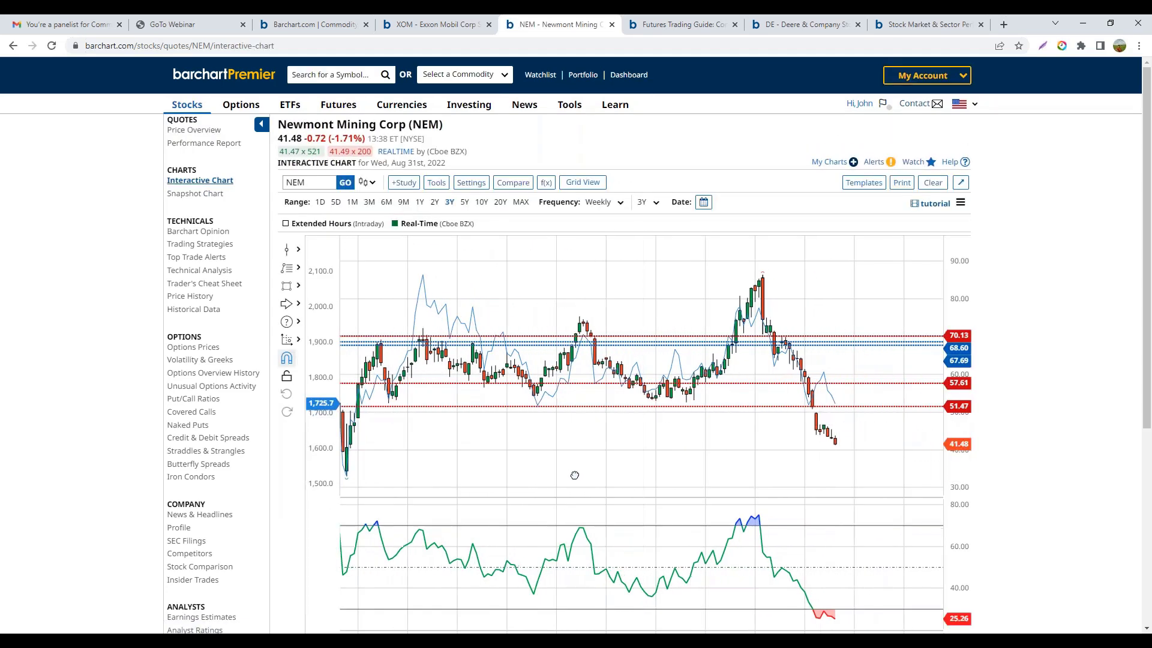
- View the NEM chart over a six-month range and examine price against gold, RSI and MACD
{"action": "left_click", "coordinate": [386, 202]}
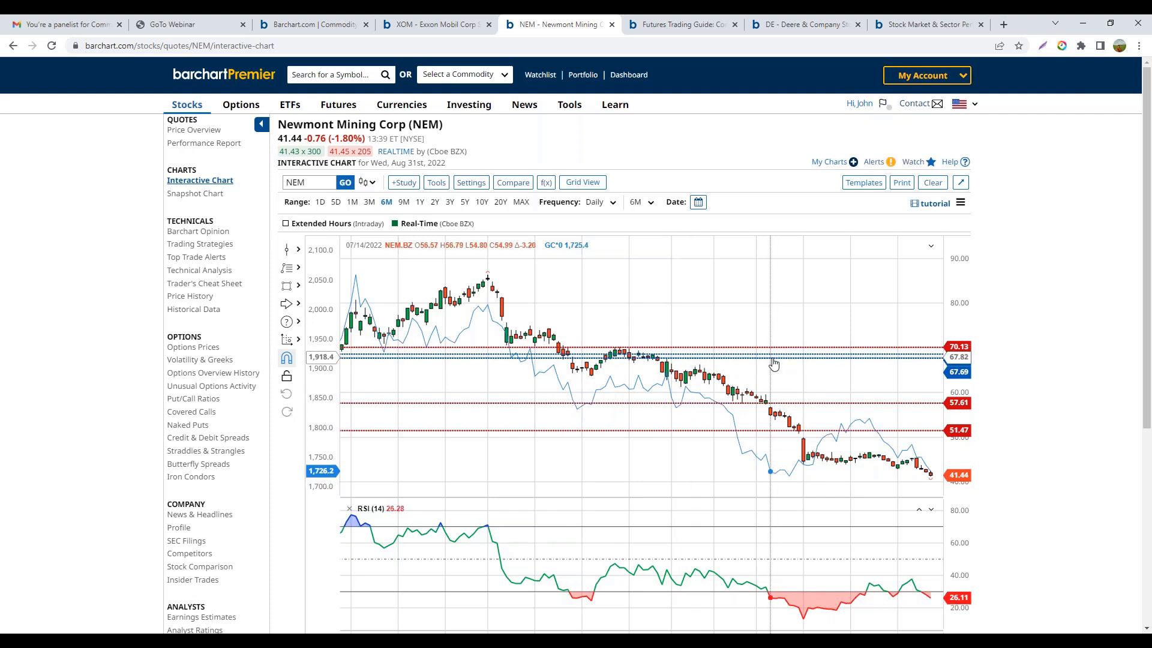
{"action": "left_click_drag", "start_coordinate": [698, 453], "coordinate": [663, 452]}
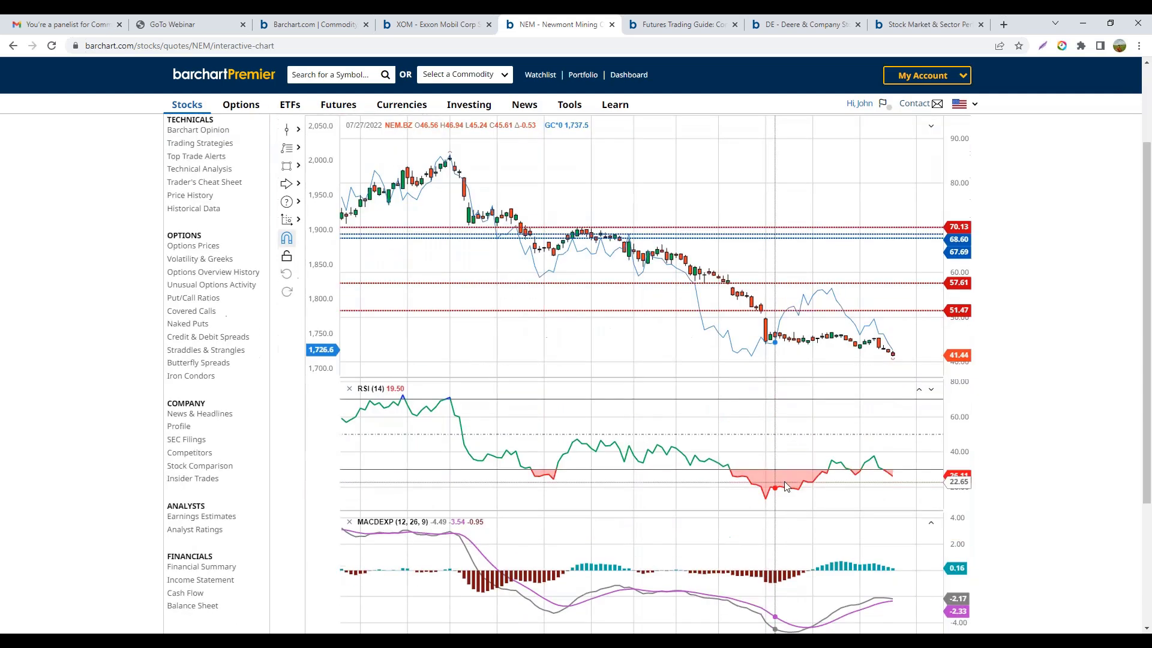
{"action": "scroll", "coordinate": [888, 471], "scroll_direction": "down", "scroll_amount": 2}
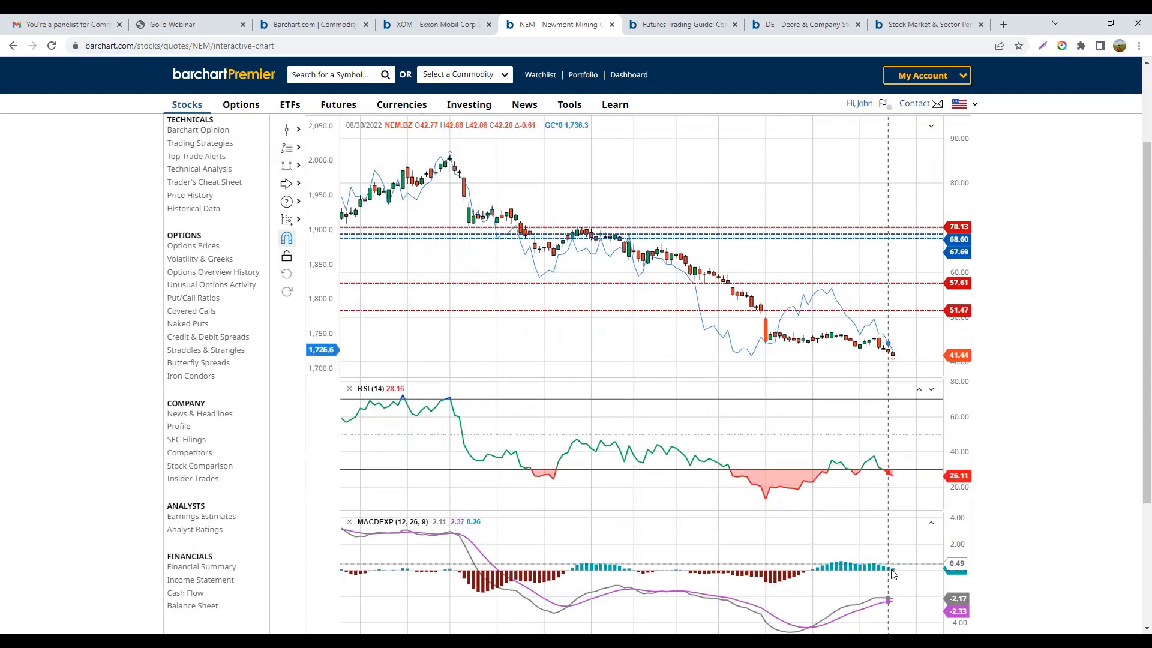
{"action": "scroll", "coordinate": [526, 231], "scroll_direction": "up", "scroll_amount": 2}
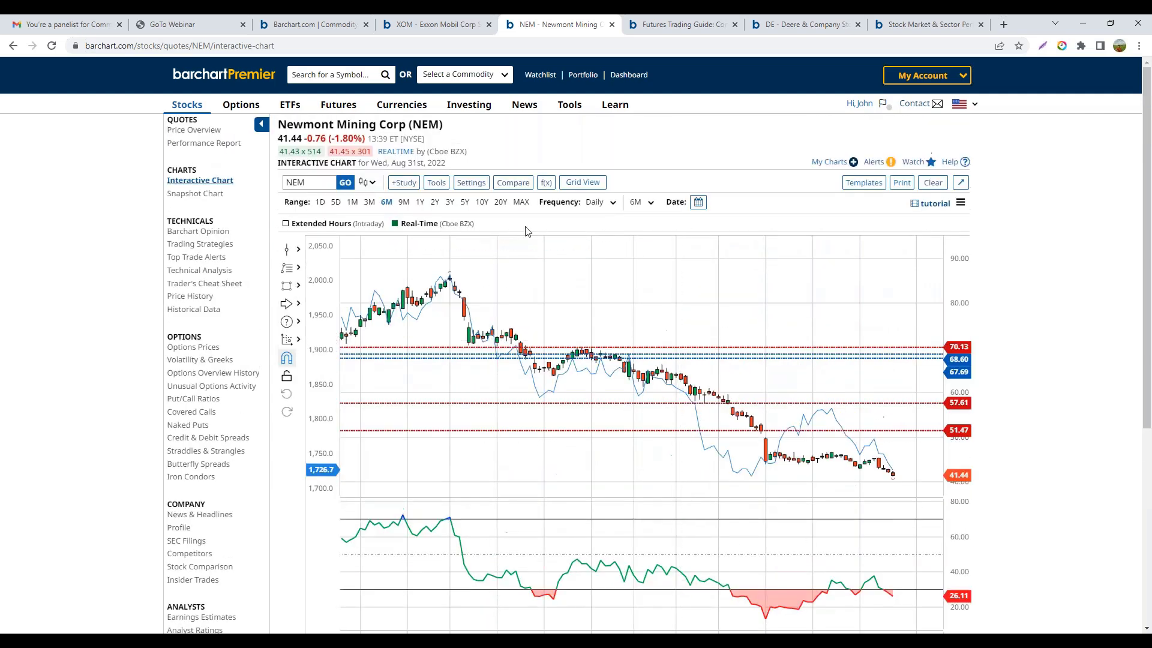
- View the NEM chart over a three-year range and compare its weekly price history with gold
{"action": "left_click", "coordinate": [450, 202]}
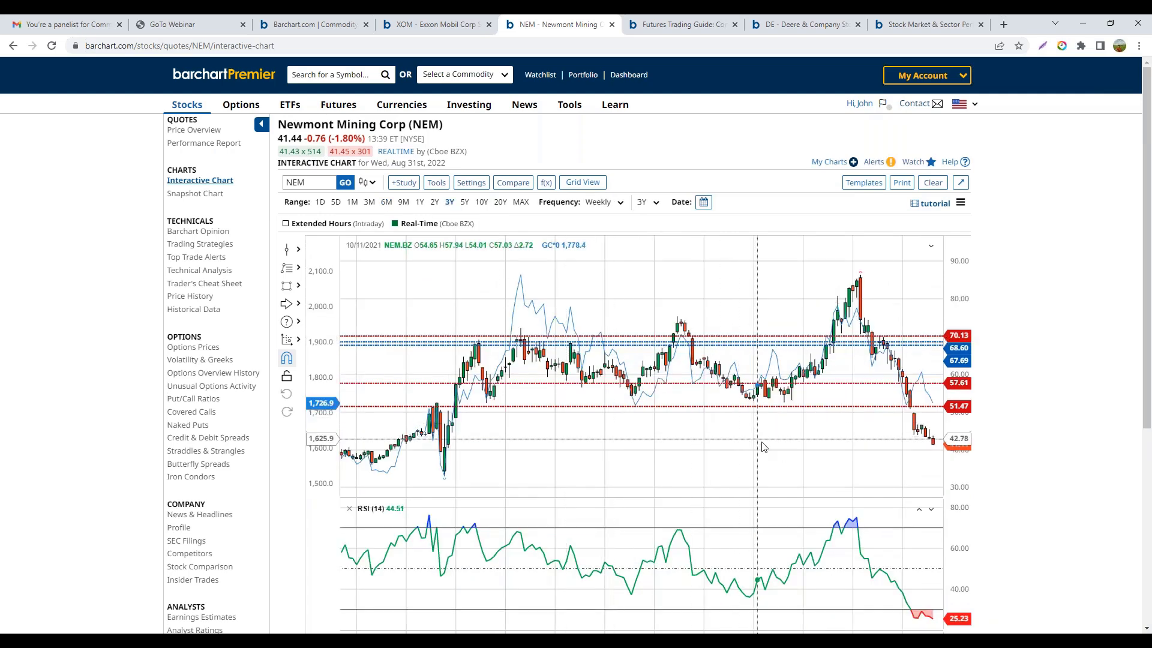
{"action": "left_click_drag", "start_coordinate": [761, 444], "coordinate": [688, 455]}
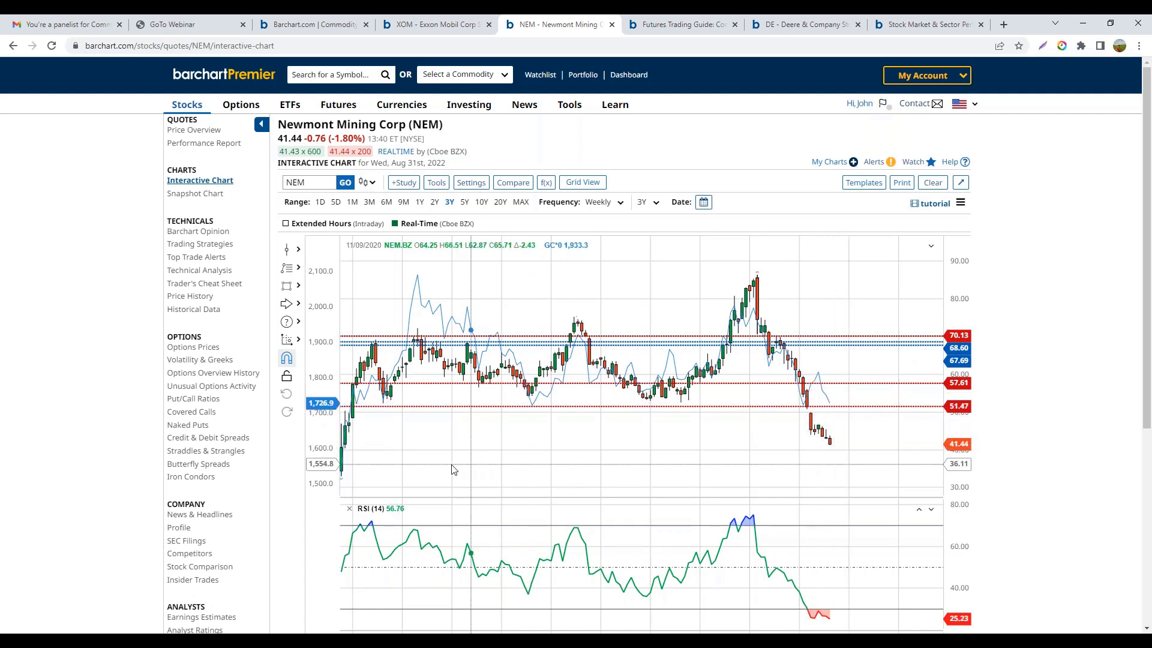
{"action": "left_click_drag", "start_coordinate": [403, 474], "coordinate": [477, 473]}
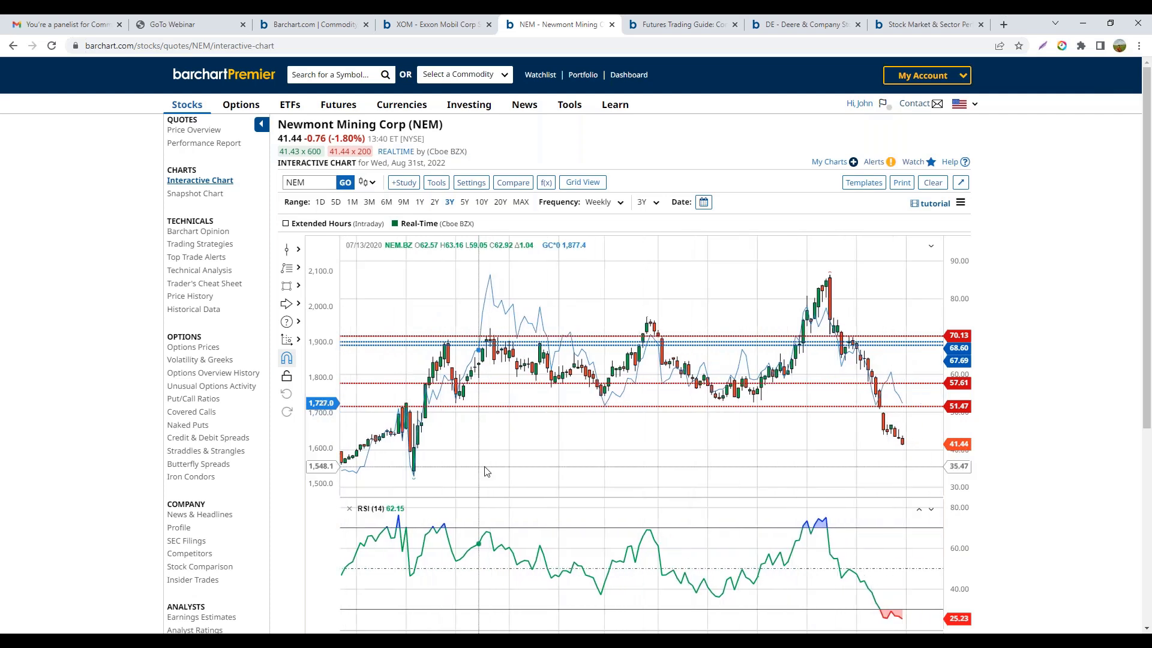
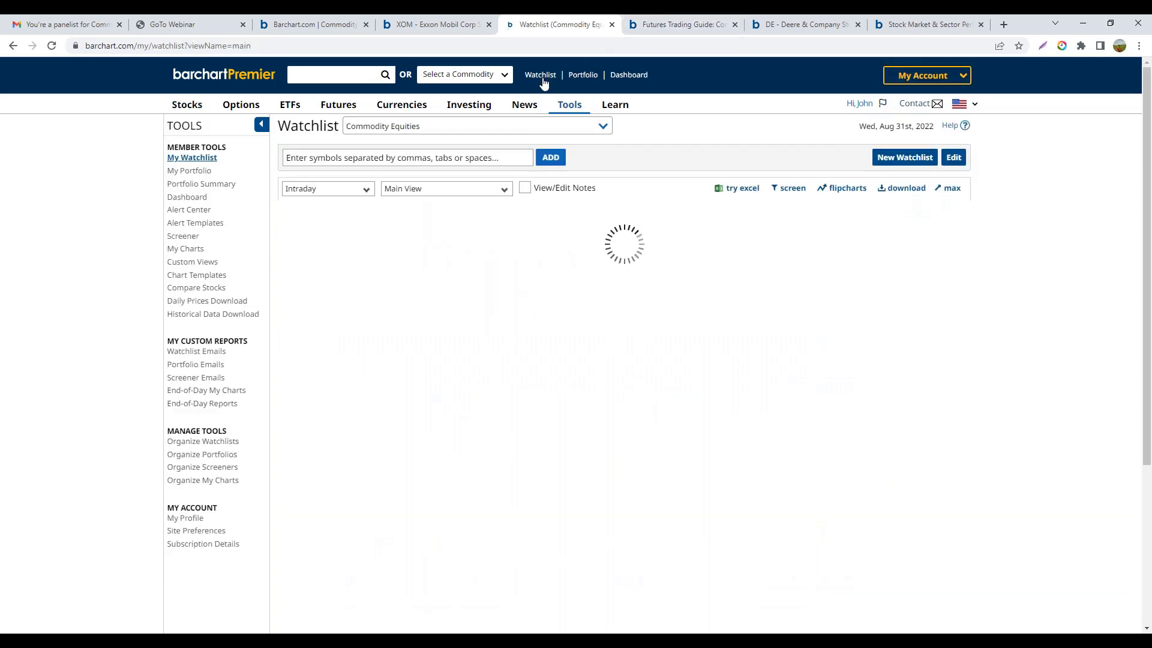
- Open the interactive chart for Alcoa (AA) from the watchlist to view its price against the aluminum overlay
{"action": "scroll", "coordinate": [469, 383], "scroll_direction": "down", "scroll_amount": 2}
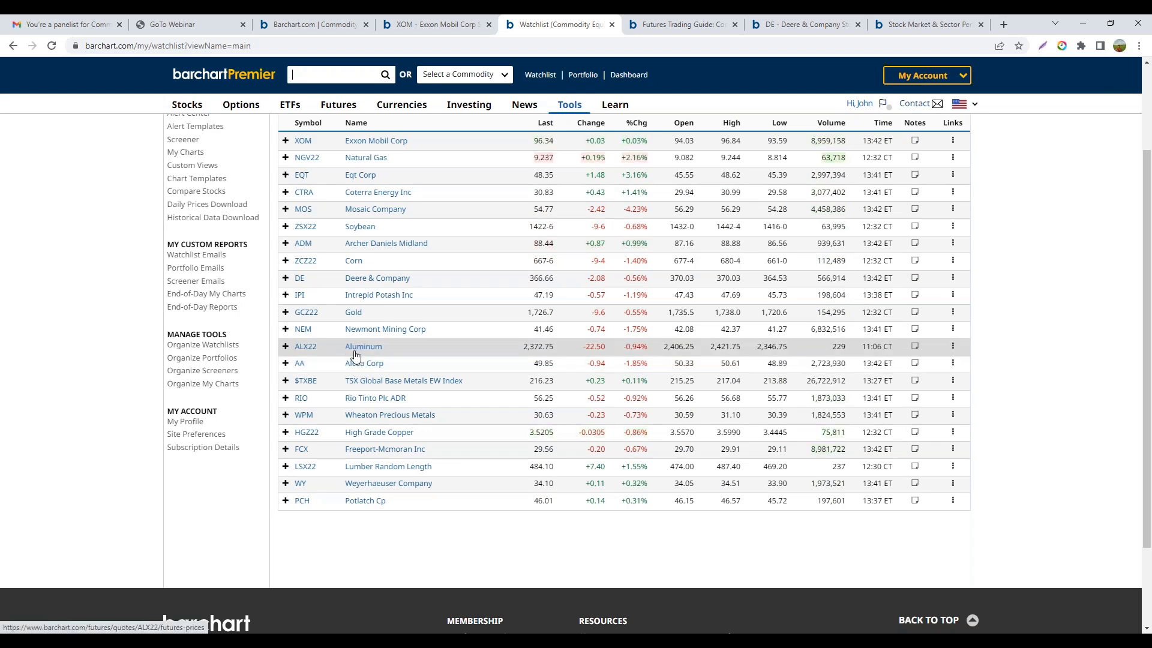
{"action": "left_click", "coordinate": [300, 368]}
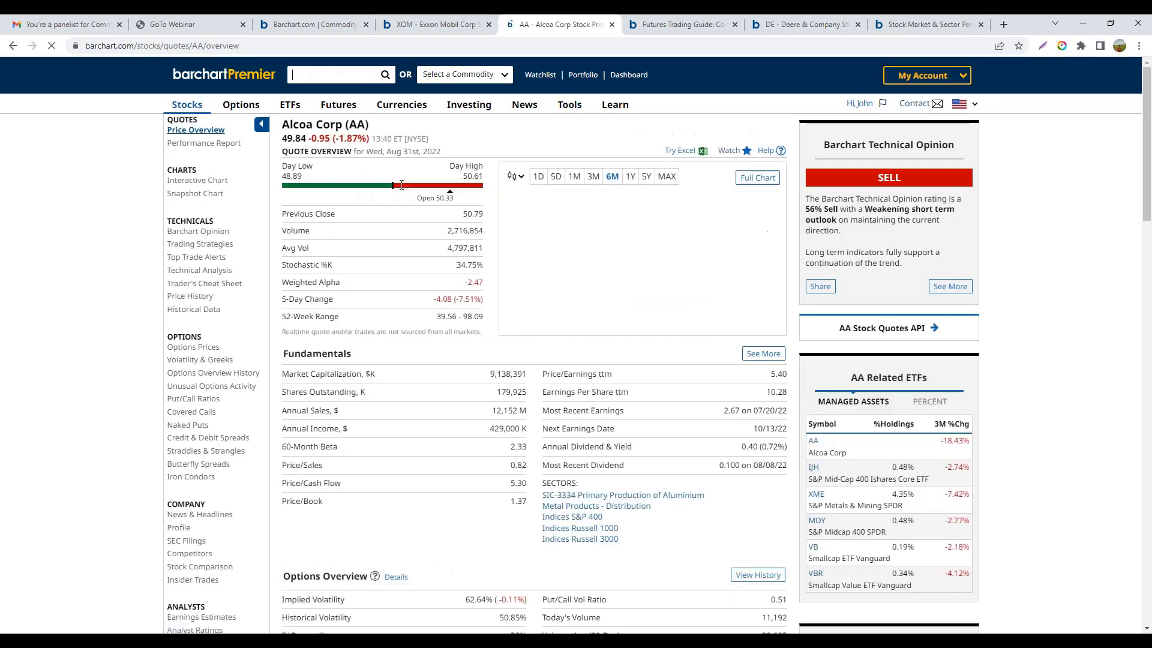
{"action": "left_click", "coordinate": [220, 182]}
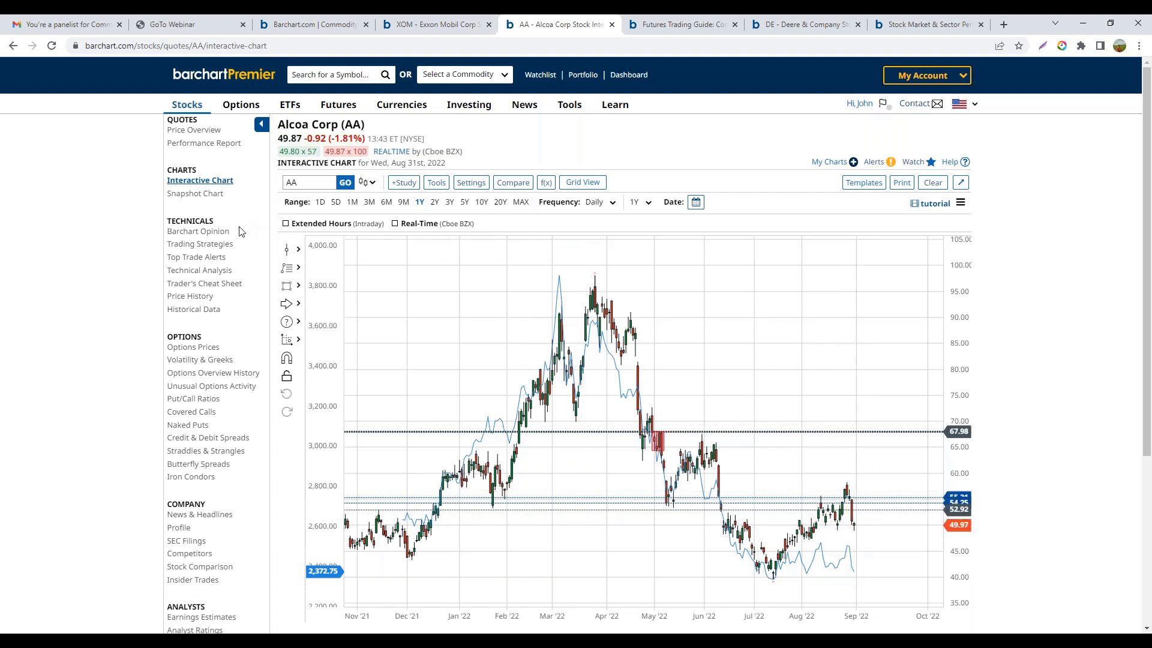
- Open Rio Tinto (RIO) from the watchlist, highlight the mined commodities in its company profile description, and return to the quote overview
{"action": "left_click", "coordinate": [535, 78]}
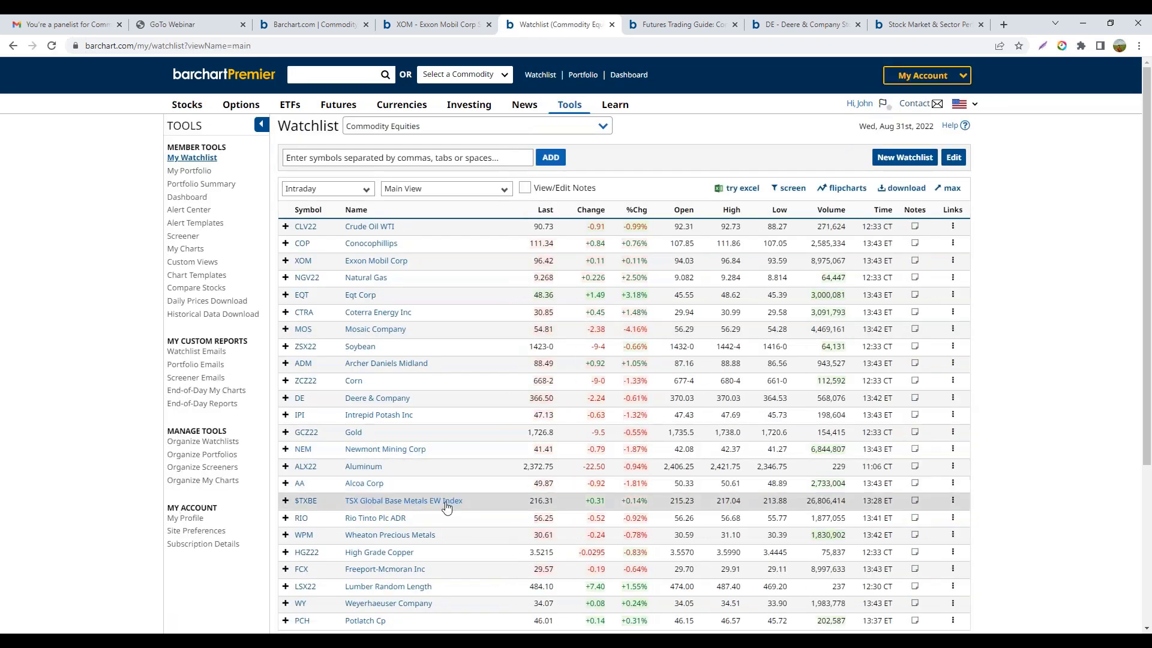
{"action": "scroll", "coordinate": [461, 495], "scroll_direction": "down", "scroll_amount": 2}
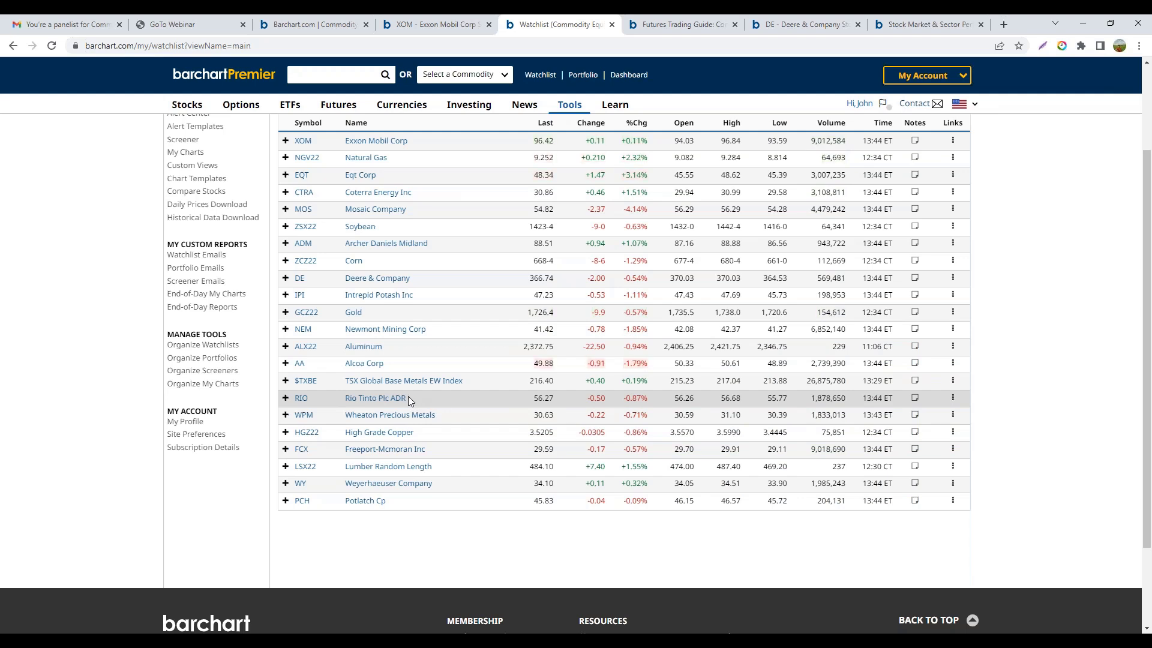
{"action": "left_click", "coordinate": [301, 402]}
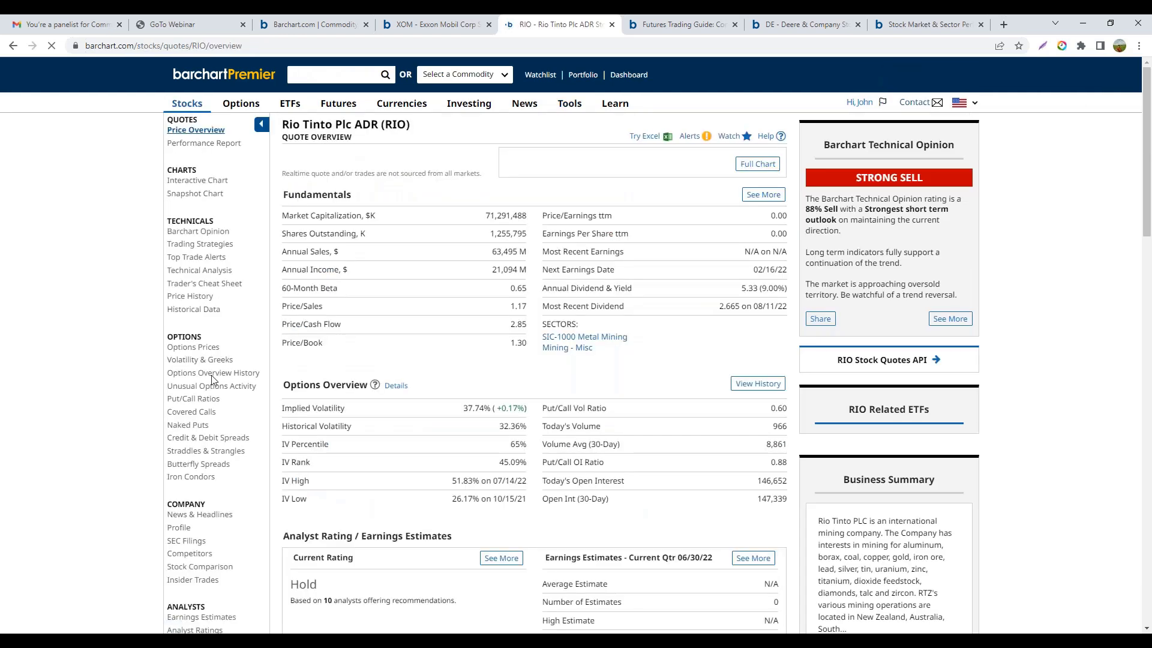
{"action": "left_click", "coordinate": [179, 528]}
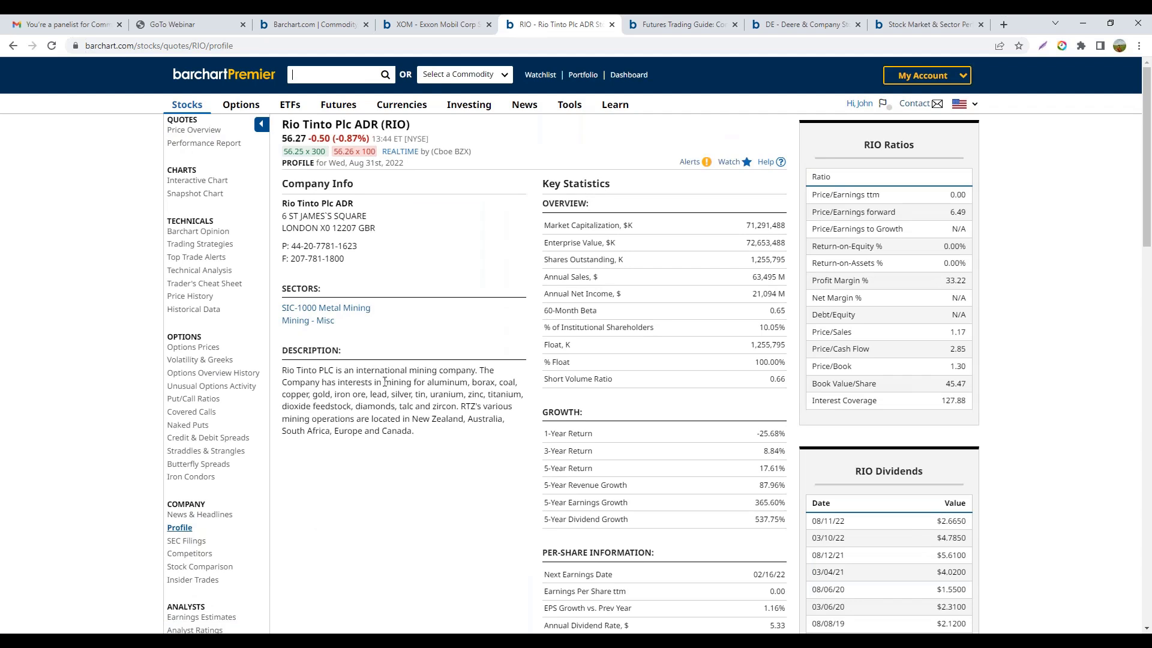
{"action": "left_click_drag", "start_coordinate": [383, 382], "coordinate": [458, 409]}
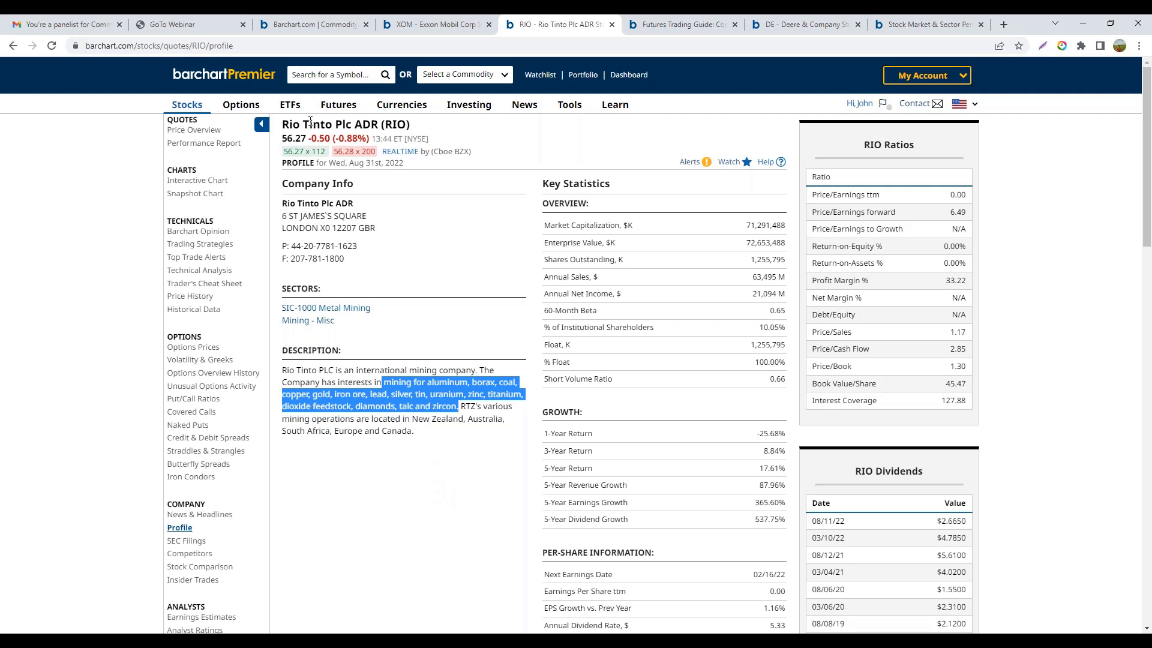
{"action": "left_click", "coordinate": [10, 48]}
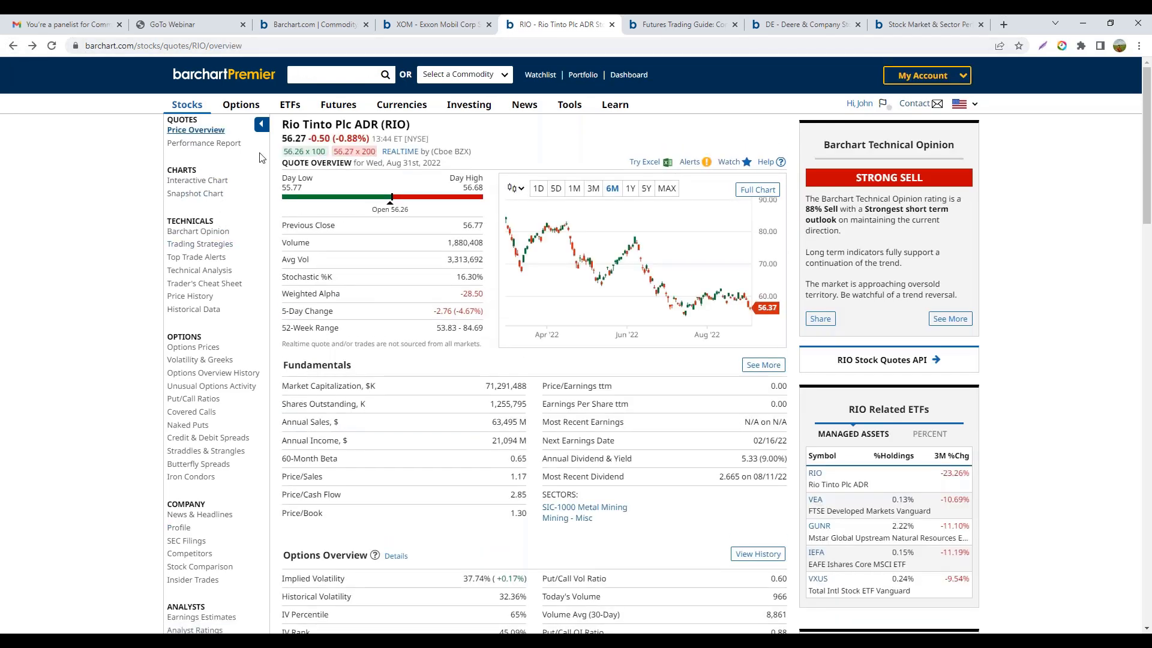
- Open the interactive chart for the TSX Global Base Metals EW Index ($TXBE) and inspect it against the RIO overlay over longer and shorter time spans
{"action": "left_click", "coordinate": [540, 74]}
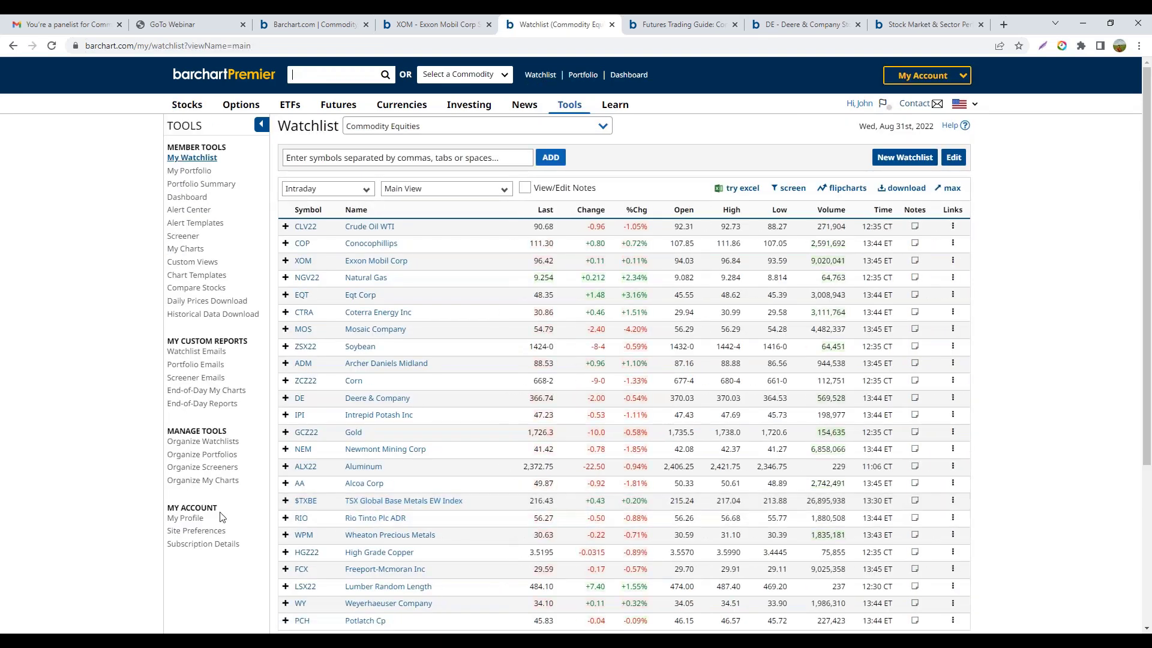
{"action": "left_click", "coordinate": [307, 503]}
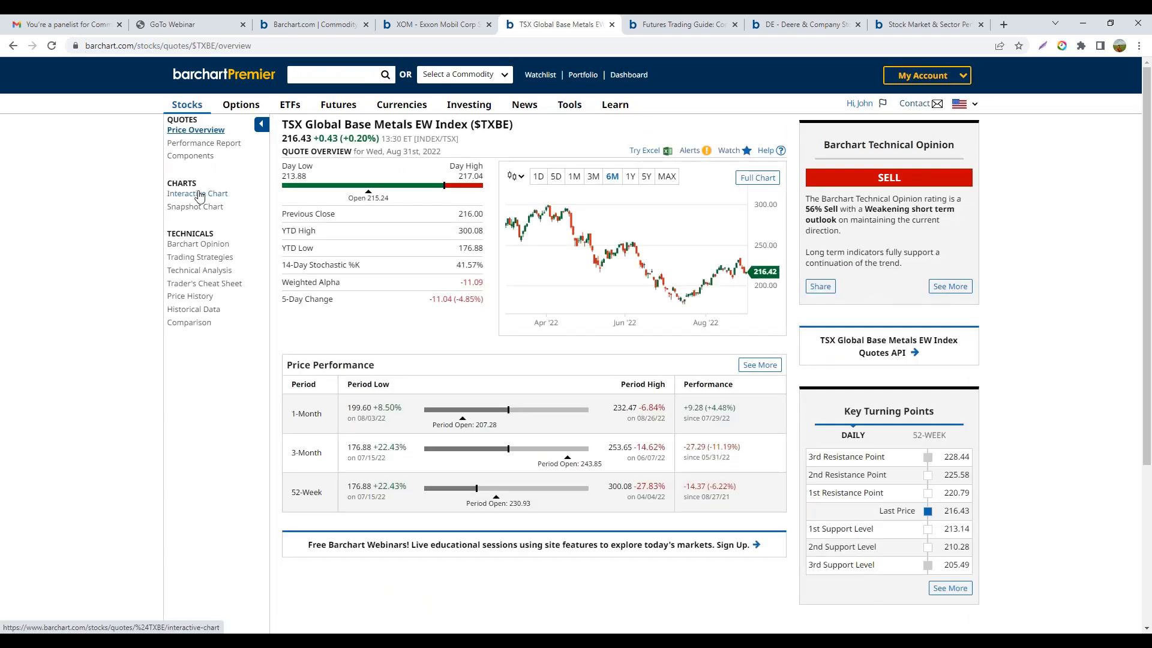
{"action": "left_click", "coordinate": [198, 195]}
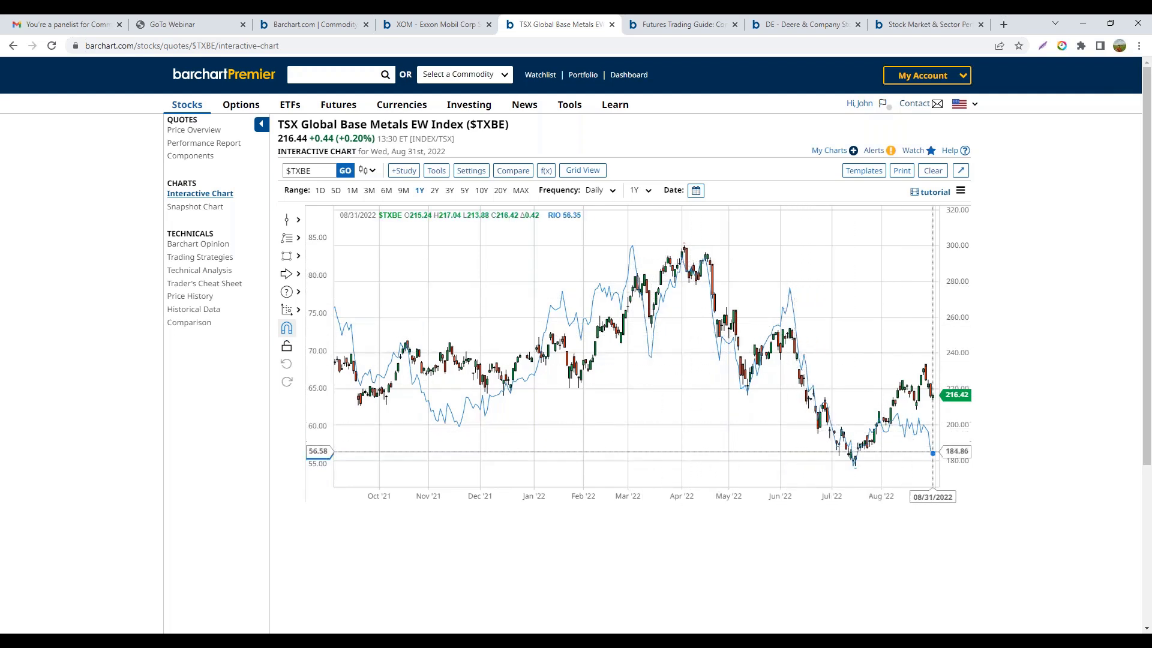
{"action": "left_click_drag", "start_coordinate": [848, 484], "coordinate": [715, 463]}
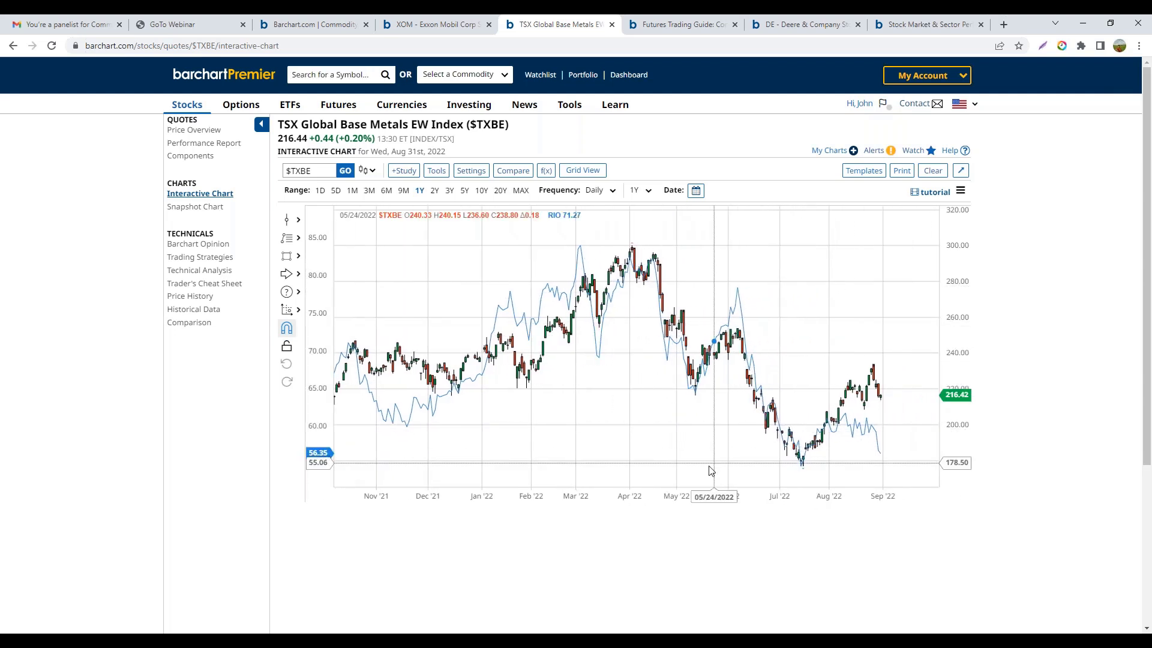
{"action": "left_click", "coordinate": [420, 193]}
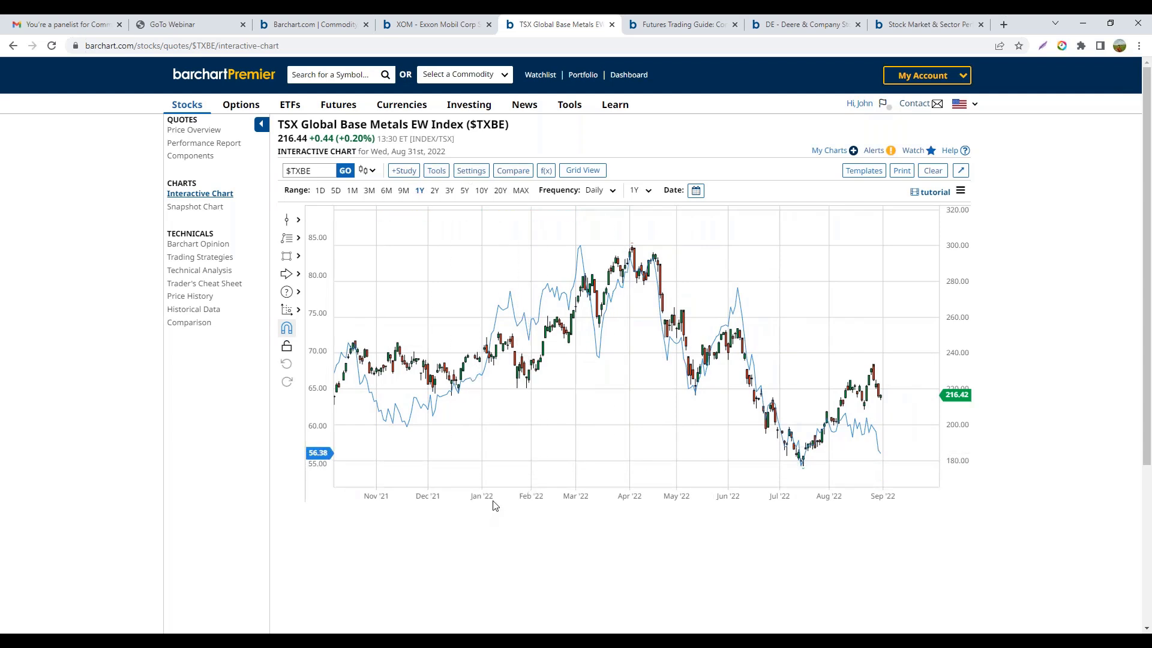
{"action": "scroll", "coordinate": [493, 499], "scroll_direction": "down", "scroll_amount": 3}
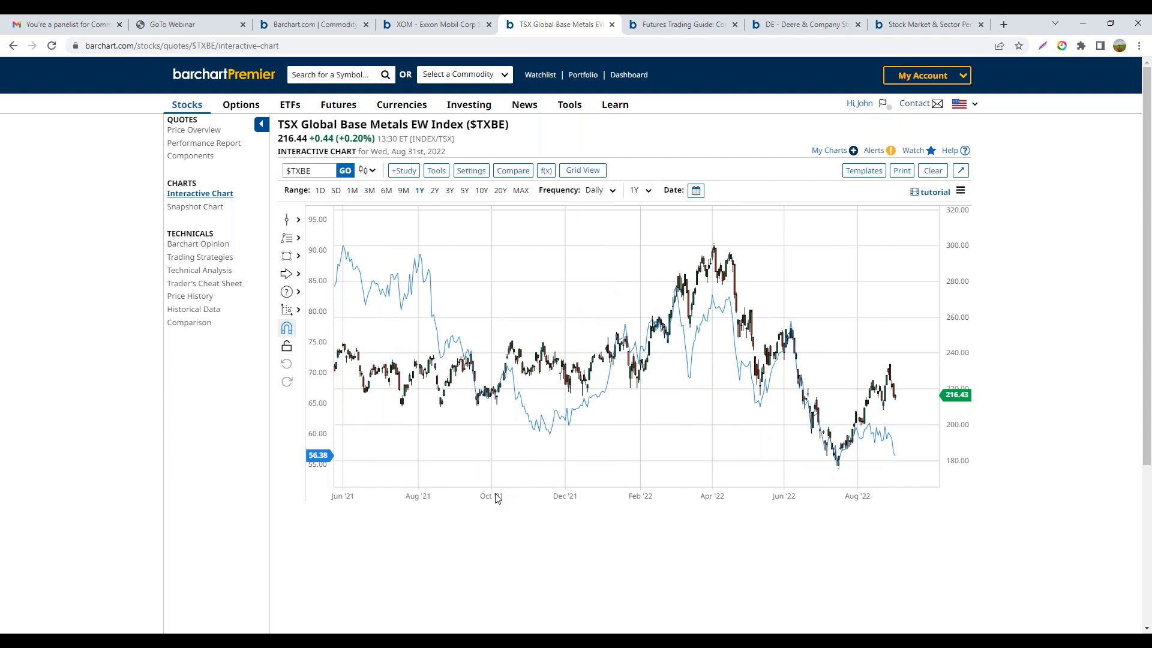
{"action": "scroll", "coordinate": [489, 498], "scroll_direction": "up", "scroll_amount": 5}
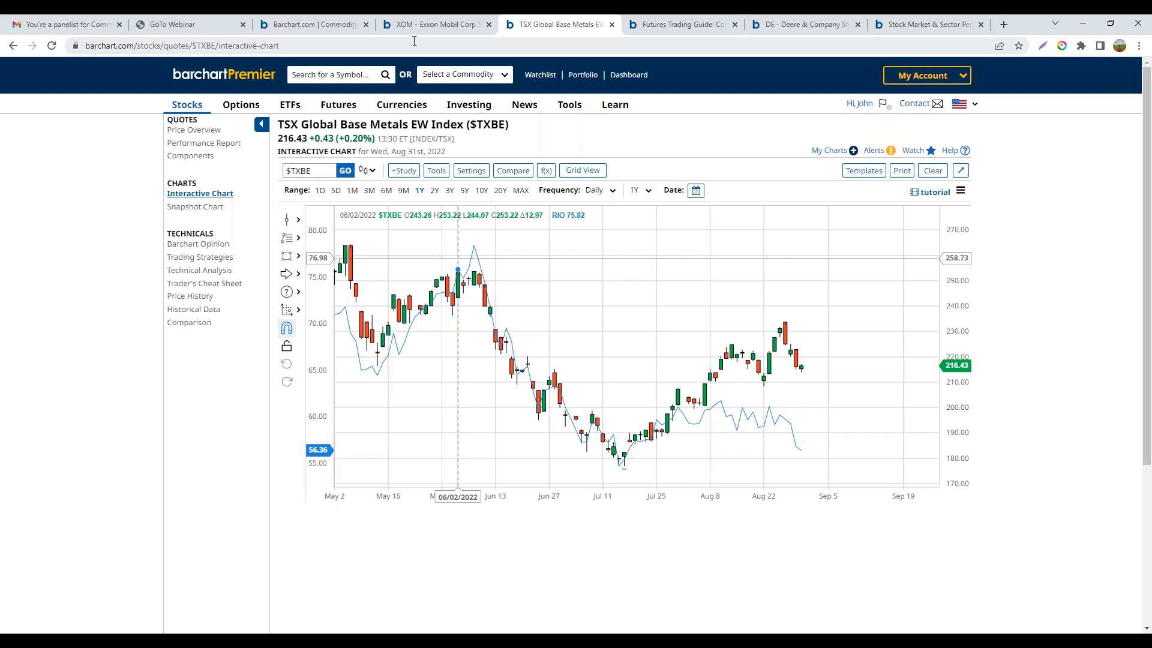
- Open the interactive chart for Wheaton Precious Metals (WPM) from the watchlist and apply the saved Just Chart template
{"action": "left_click", "coordinate": [539, 76]}
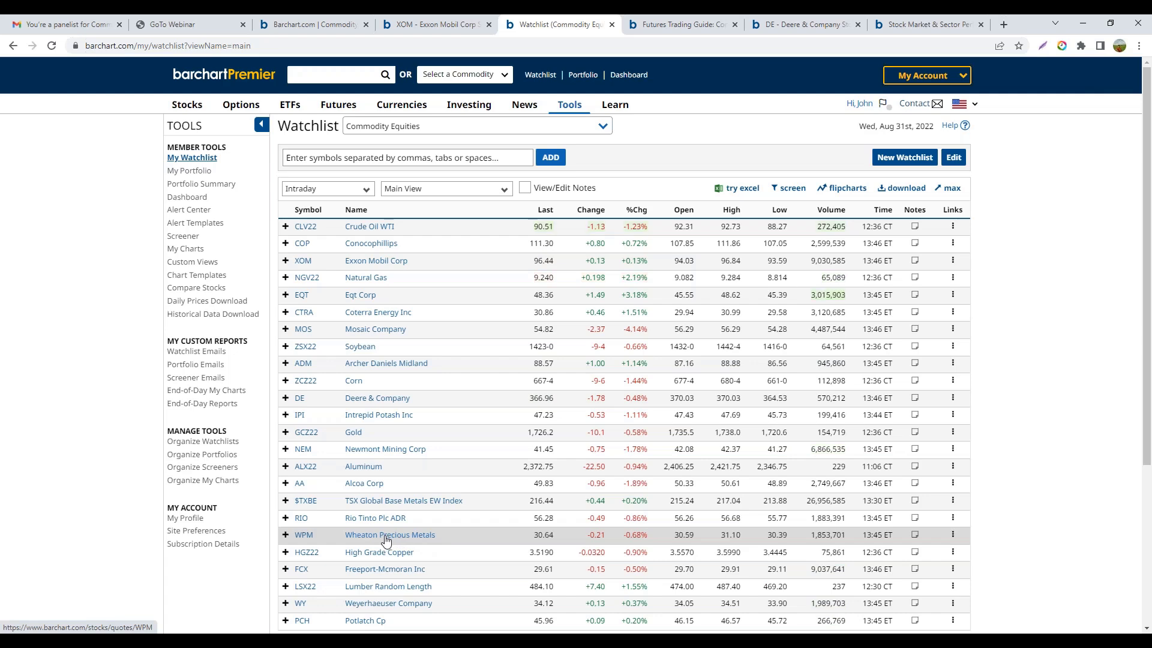
{"action": "left_click", "coordinate": [304, 540]}
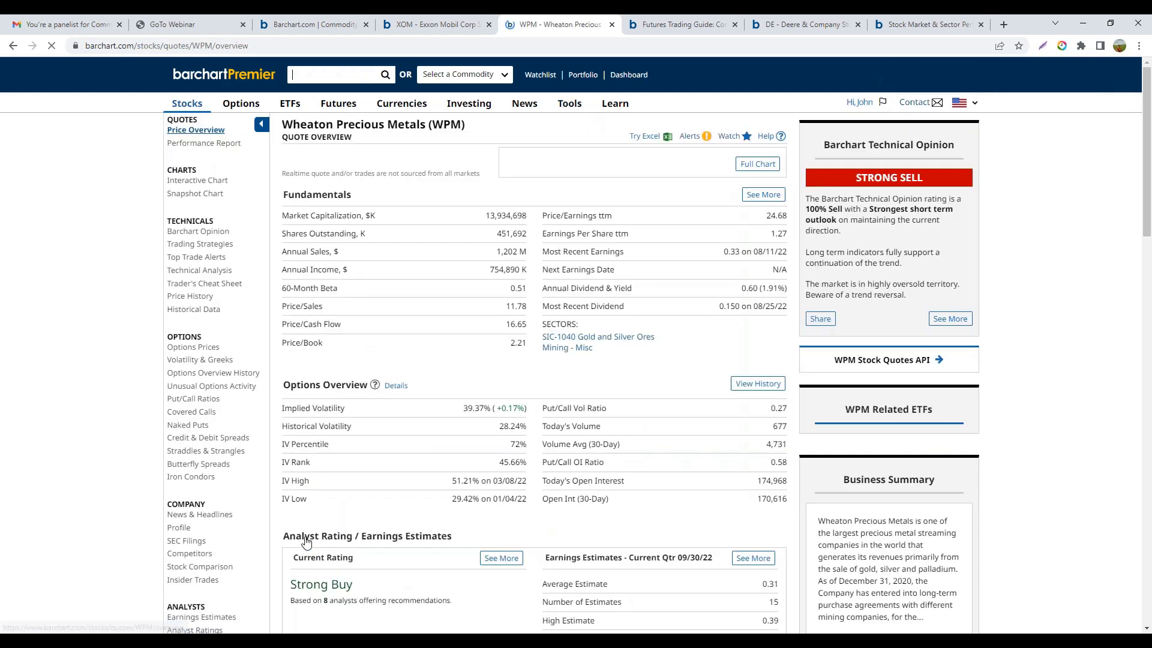
{"action": "left_click", "coordinate": [210, 182]}
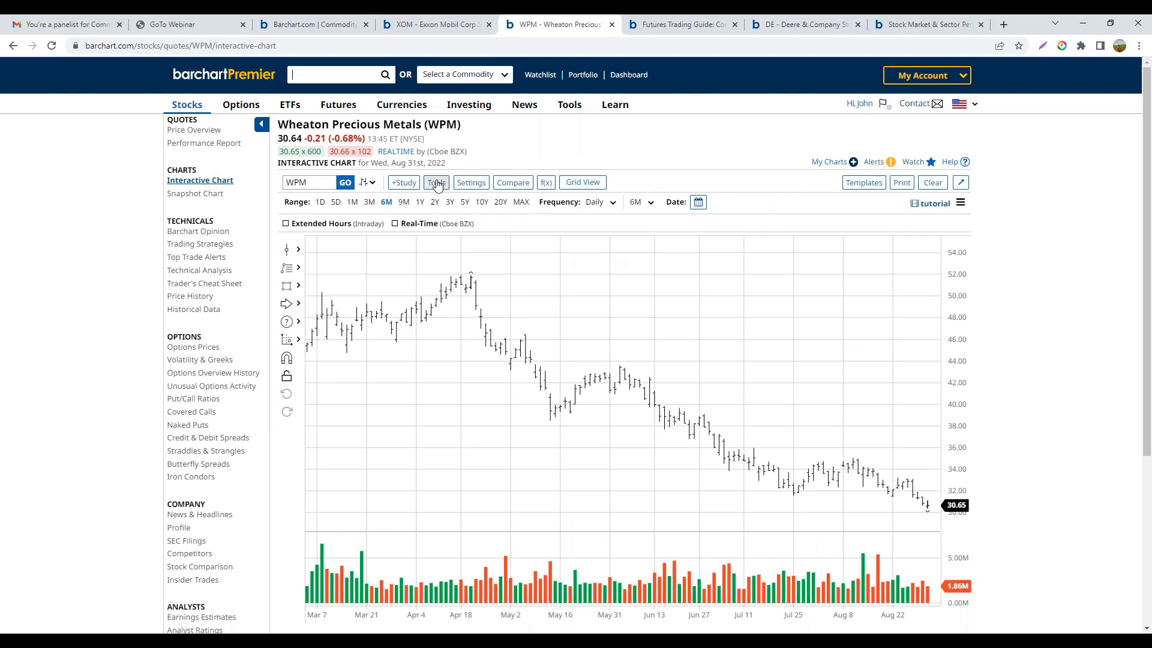
{"action": "left_click", "coordinate": [864, 182]}
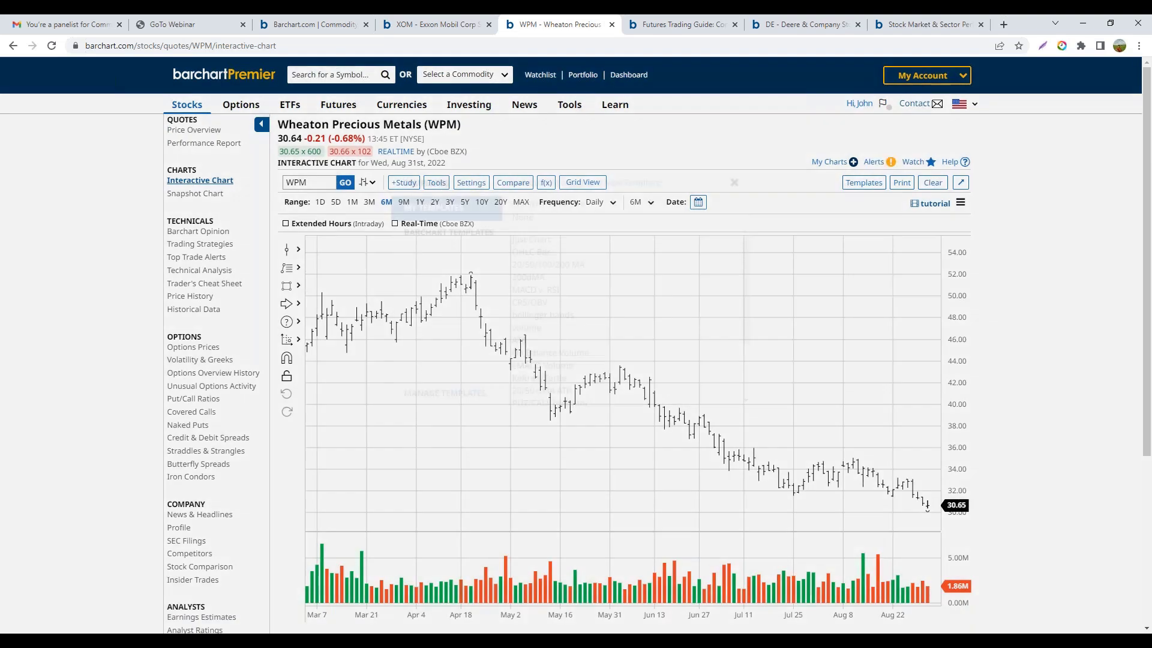
{"action": "left_click", "coordinate": [543, 240]}
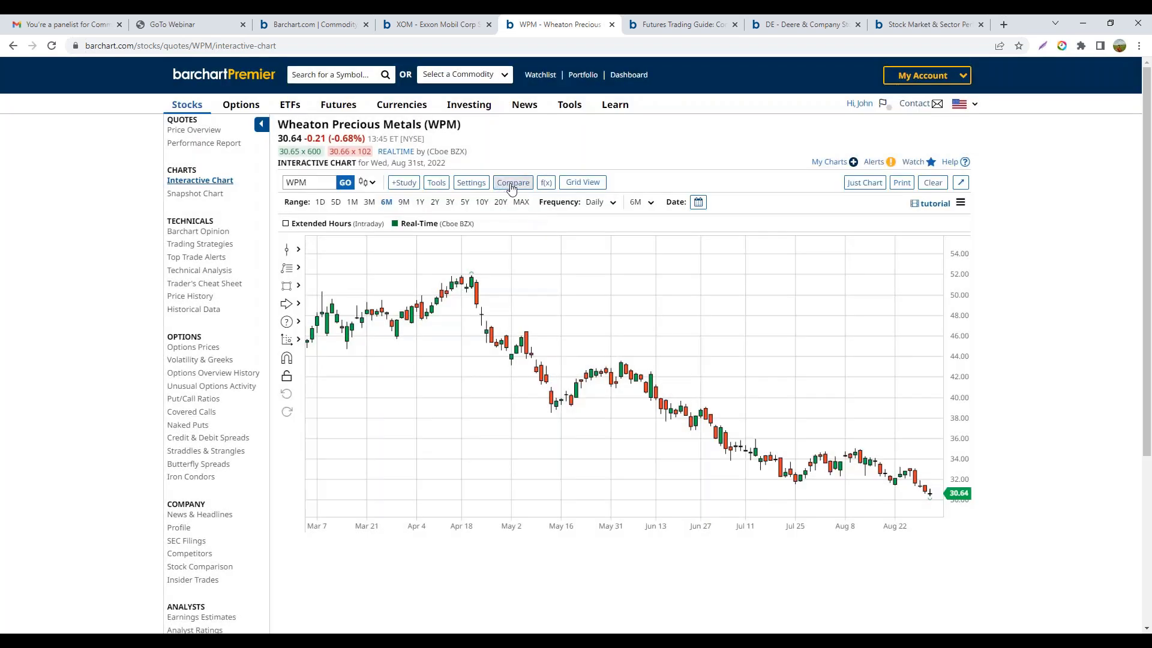
{"action": "left_click", "coordinate": [511, 187]}
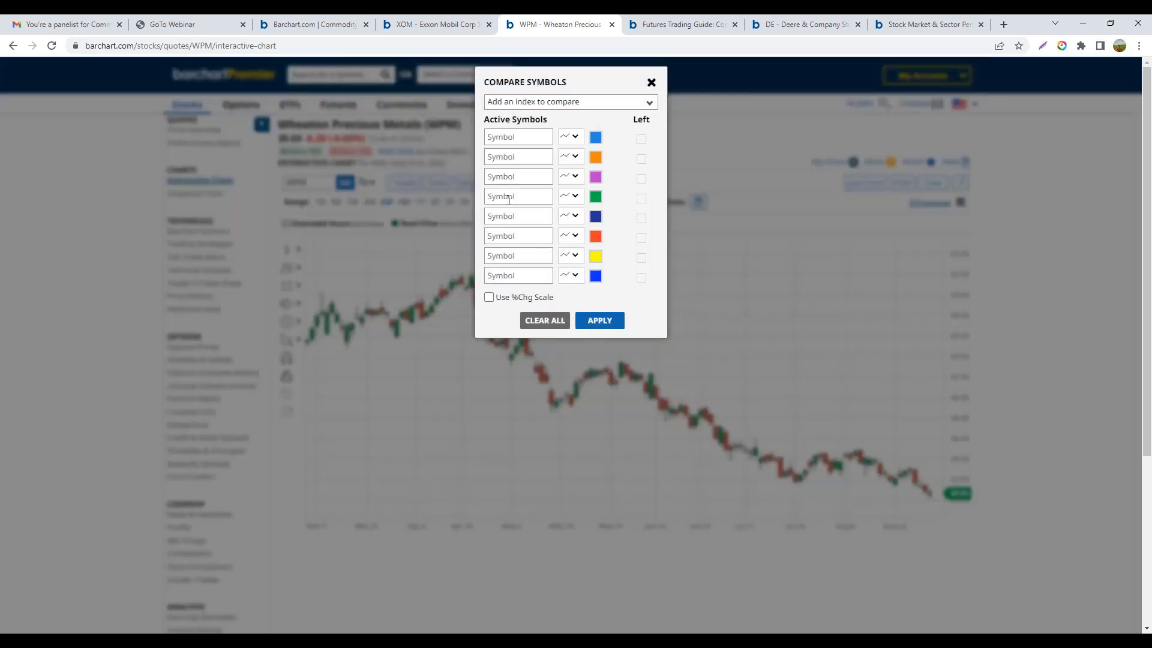
{"action": "left_click", "coordinate": [508, 140]}
{"action": "type", "text": "$tsx"}
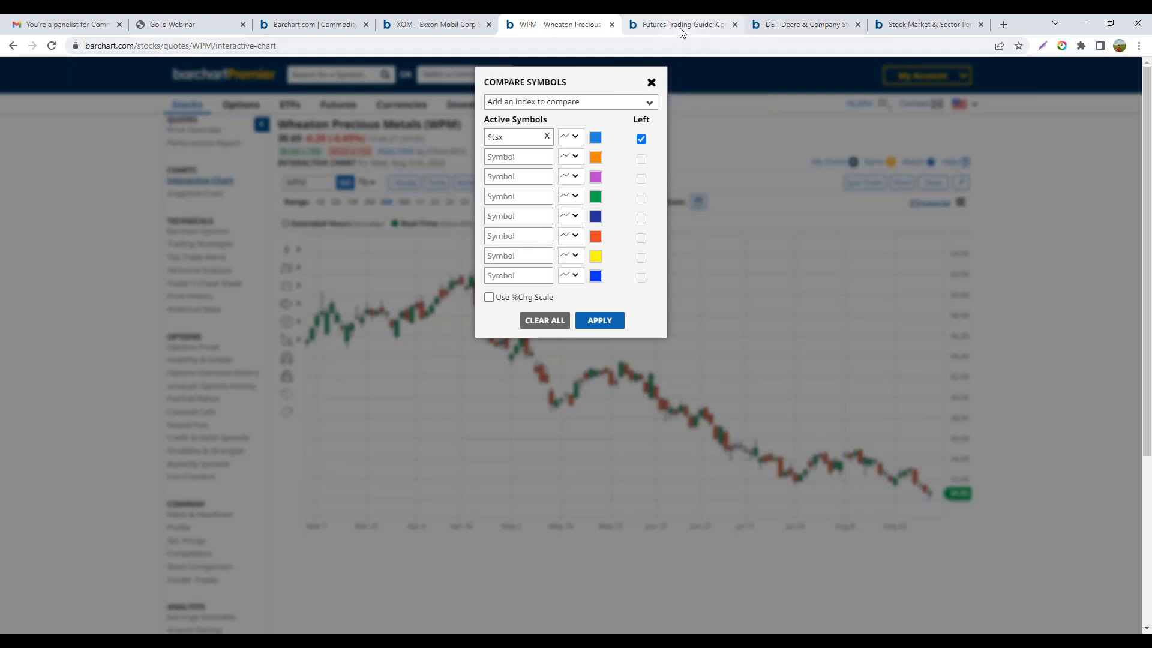
{"action": "mouse_move", "coordinate": [681, 30]}
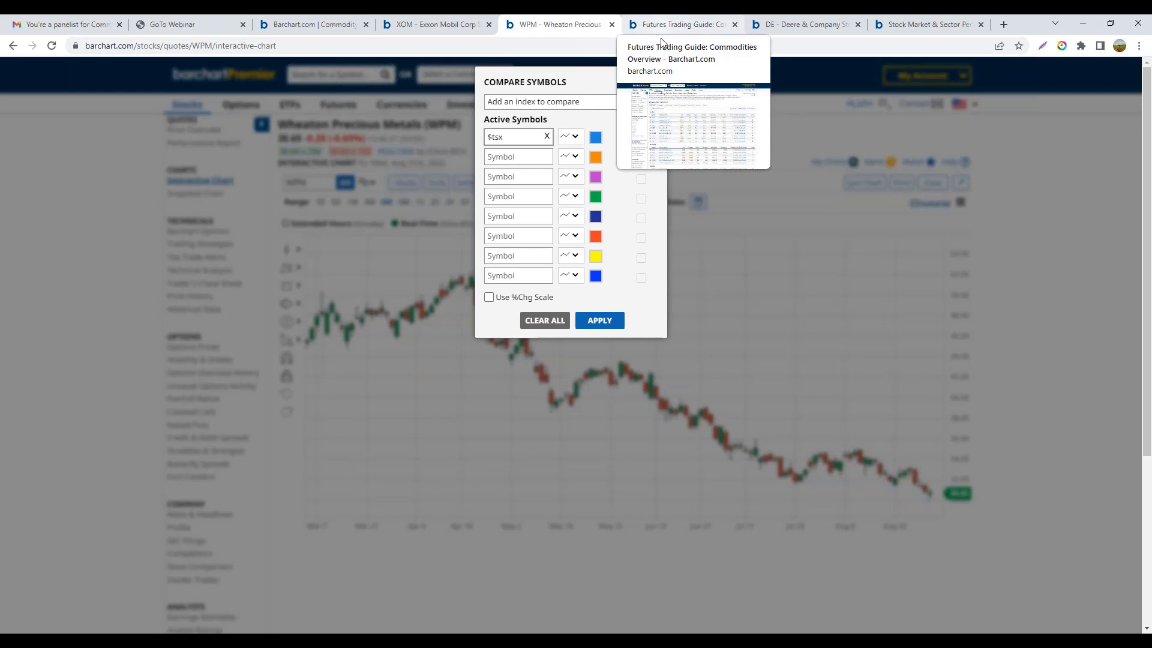
{"action": "left_click", "coordinate": [689, 77]}
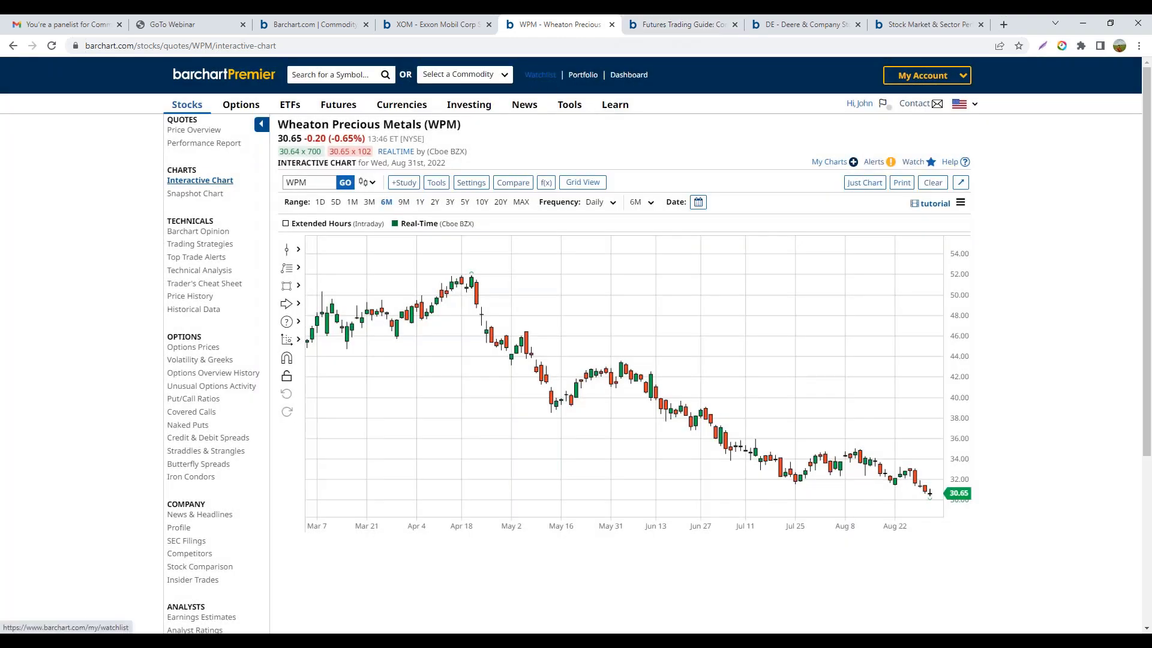
- Reopen the Wheaton Precious Metals (WPM) interactive chart from the watchlist and overlay the $TXBE index as a comparison symbol
{"action": "left_click", "coordinate": [538, 76]}
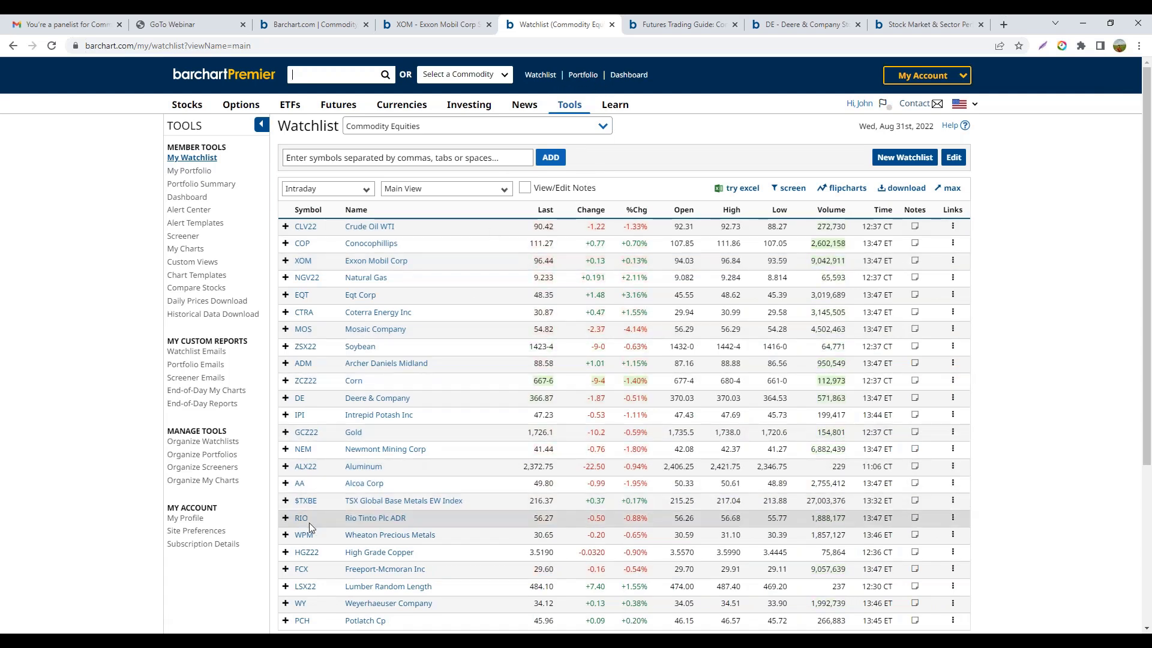
{"action": "left_click", "coordinate": [305, 500]}
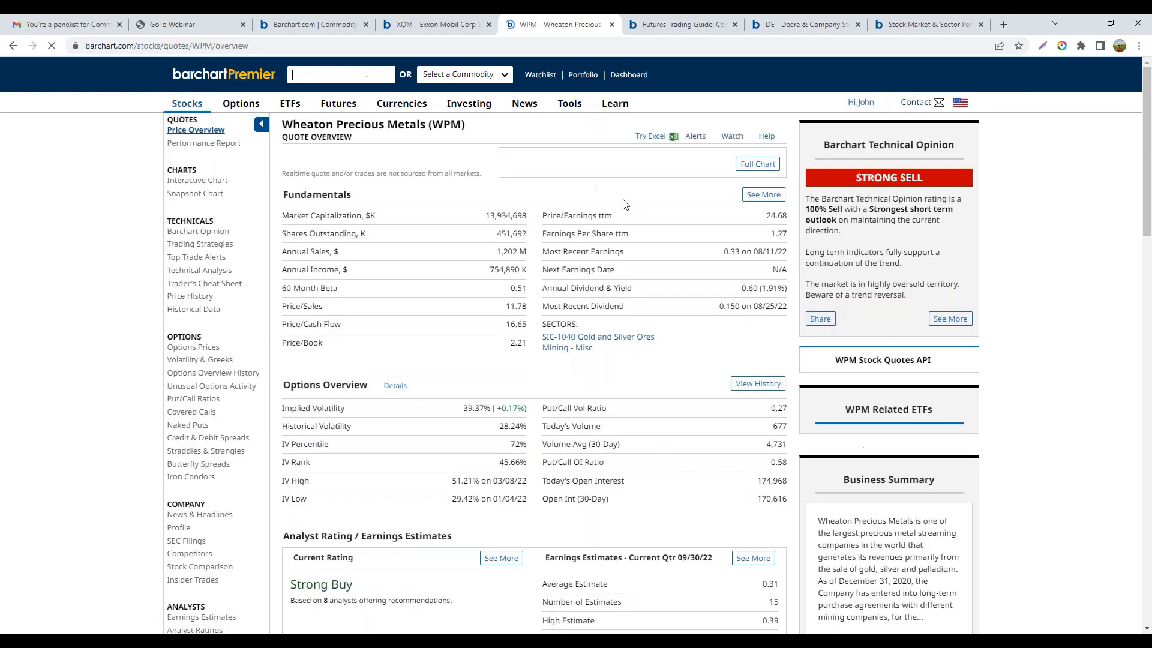
{"action": "left_click", "coordinate": [198, 179]}
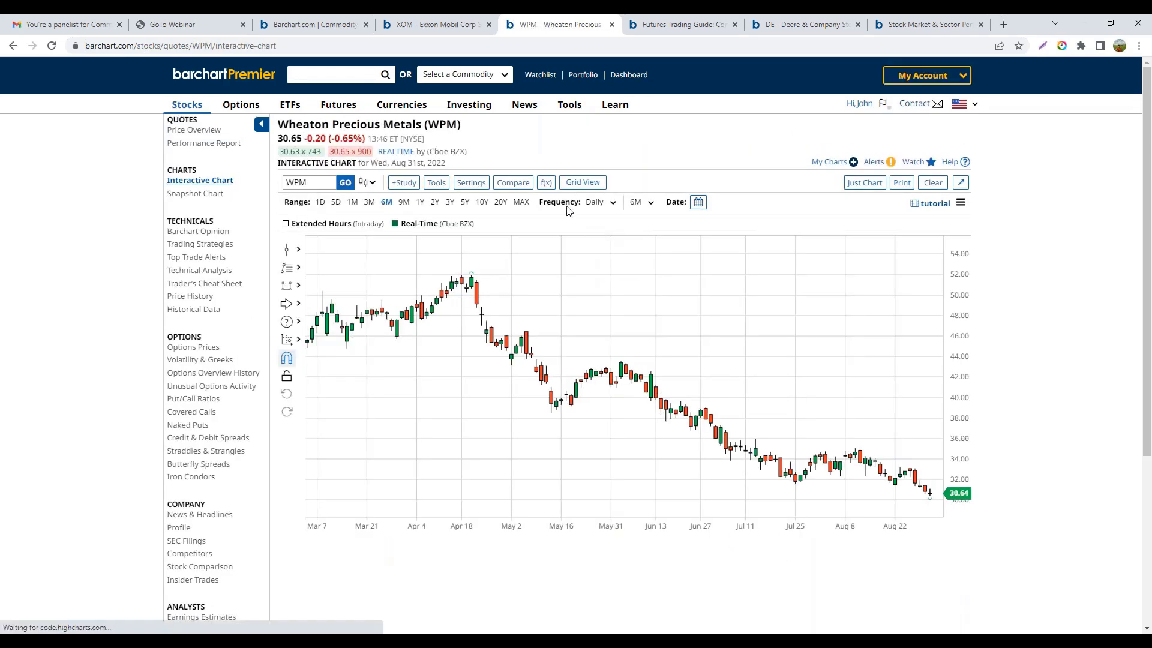
{"action": "left_click", "coordinate": [513, 182]}
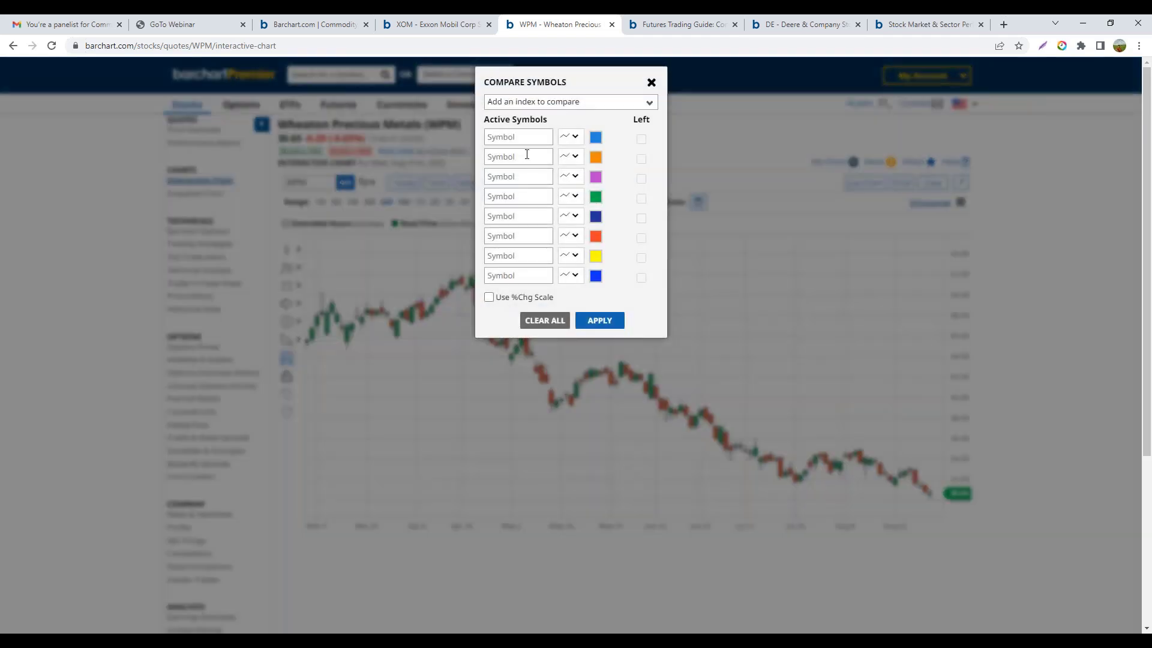
{"action": "left_click", "coordinate": [520, 136]}
{"action": "type", "text": "$txbe"}
{"action": "left_click", "coordinate": [599, 322]}
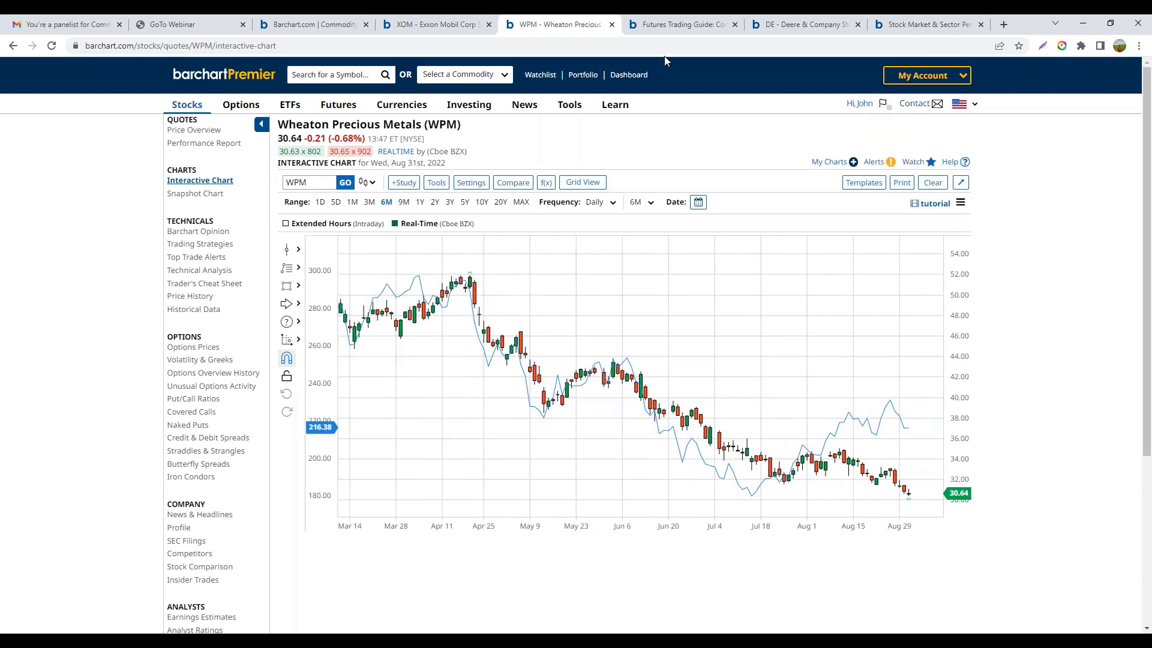
- Open the interactive chart for Freeport-McMoRan (FCX) from the Commodity Equities watchlist
{"action": "left_click", "coordinate": [541, 74]}
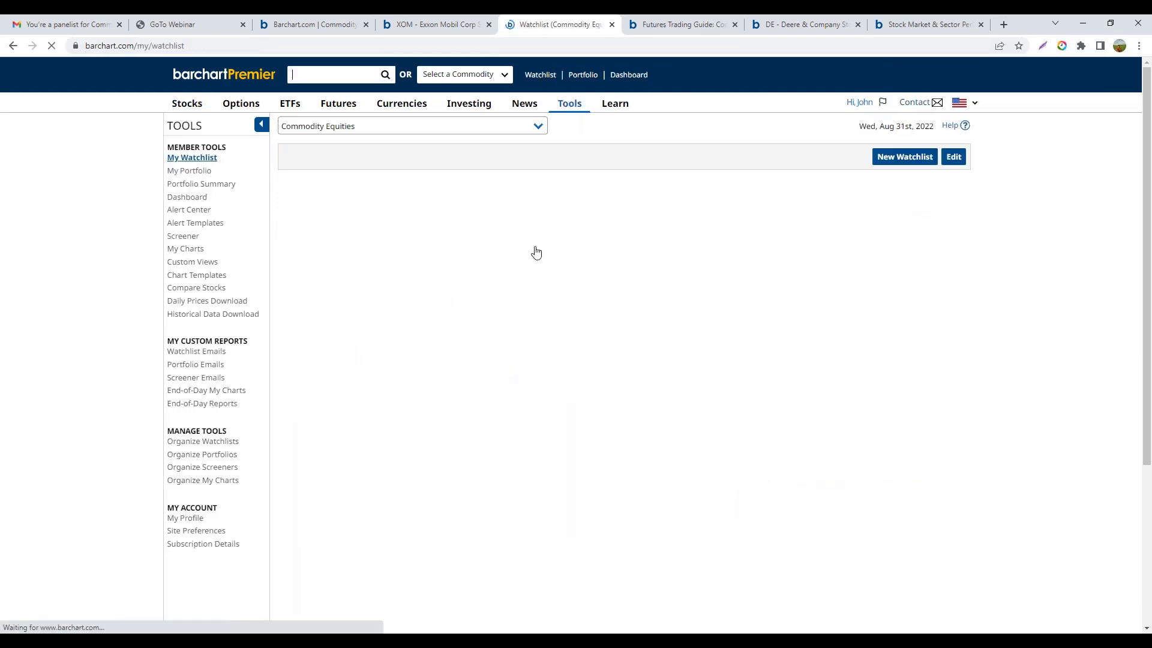
{"action": "scroll", "coordinate": [540, 546], "scroll_direction": "down", "scroll_amount": 2}
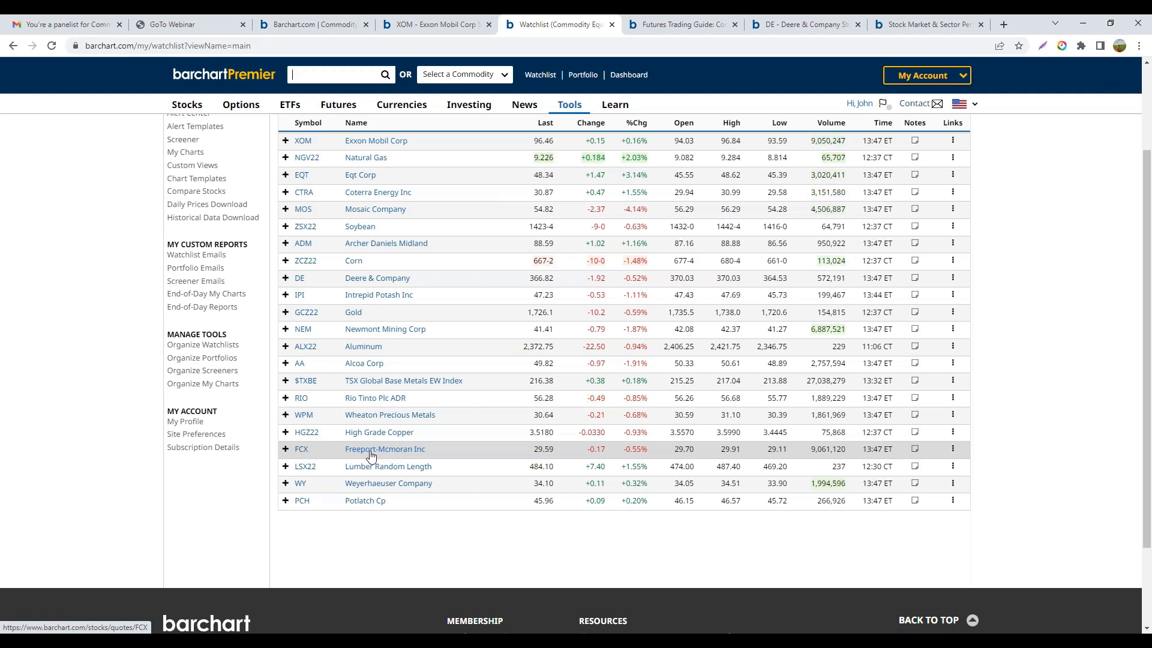
{"action": "left_click", "coordinate": [300, 451]}
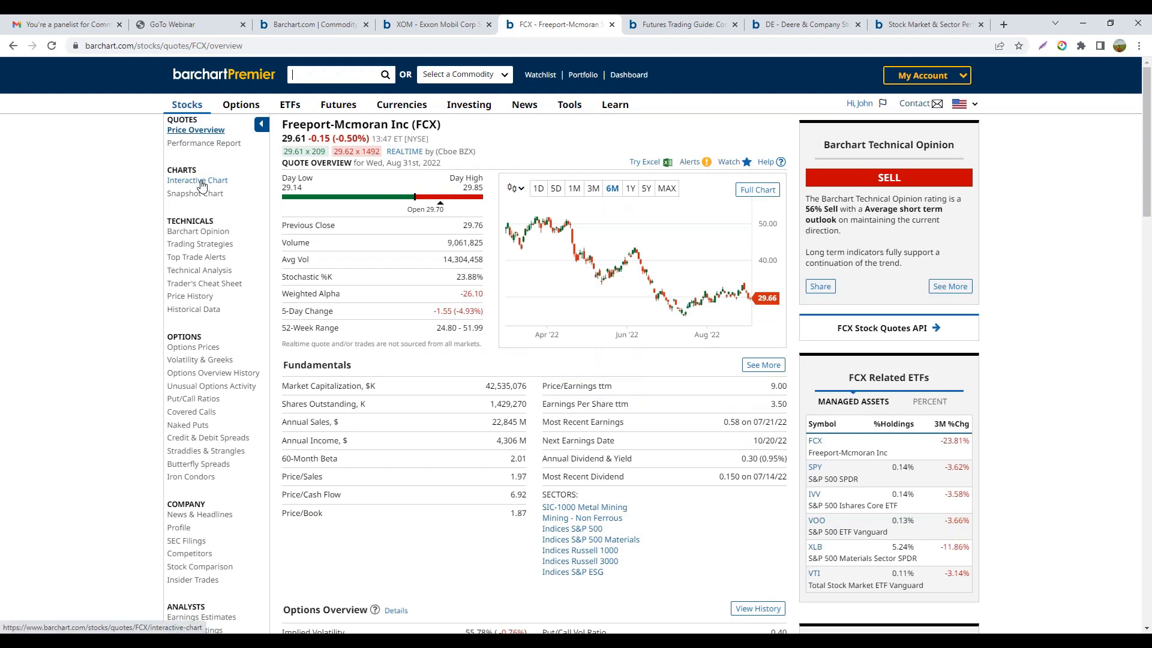
{"action": "left_click", "coordinate": [201, 182]}
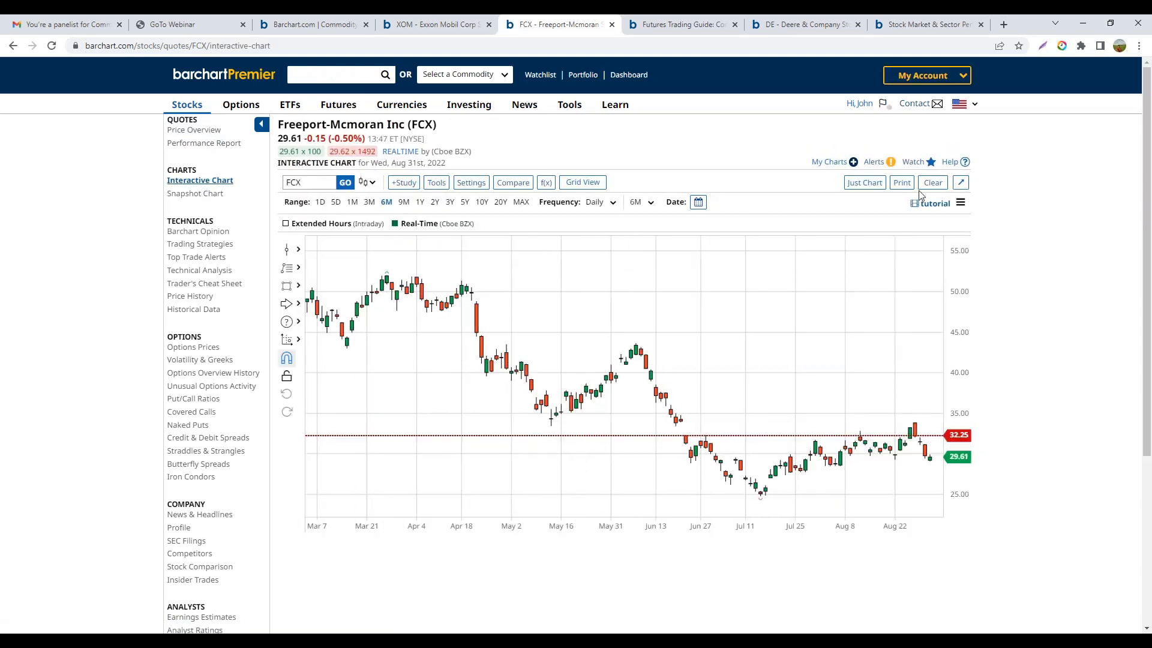
- Overlay high grade copper (hg*0) on the Freeport-McMoRan chart and compare the two over a longer time span
{"action": "left_click", "coordinate": [512, 183]}
{"action": "left_click", "coordinate": [517, 136]}
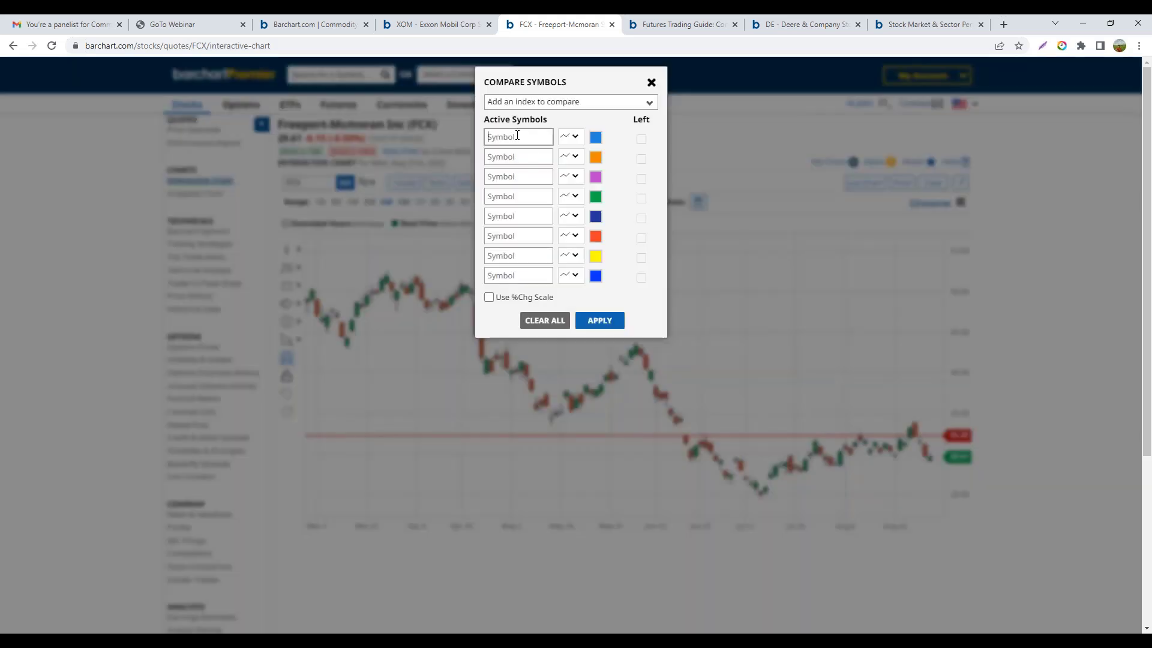
{"action": "type", "text": "hg*0"}
{"action": "left_click", "coordinate": [606, 320]}
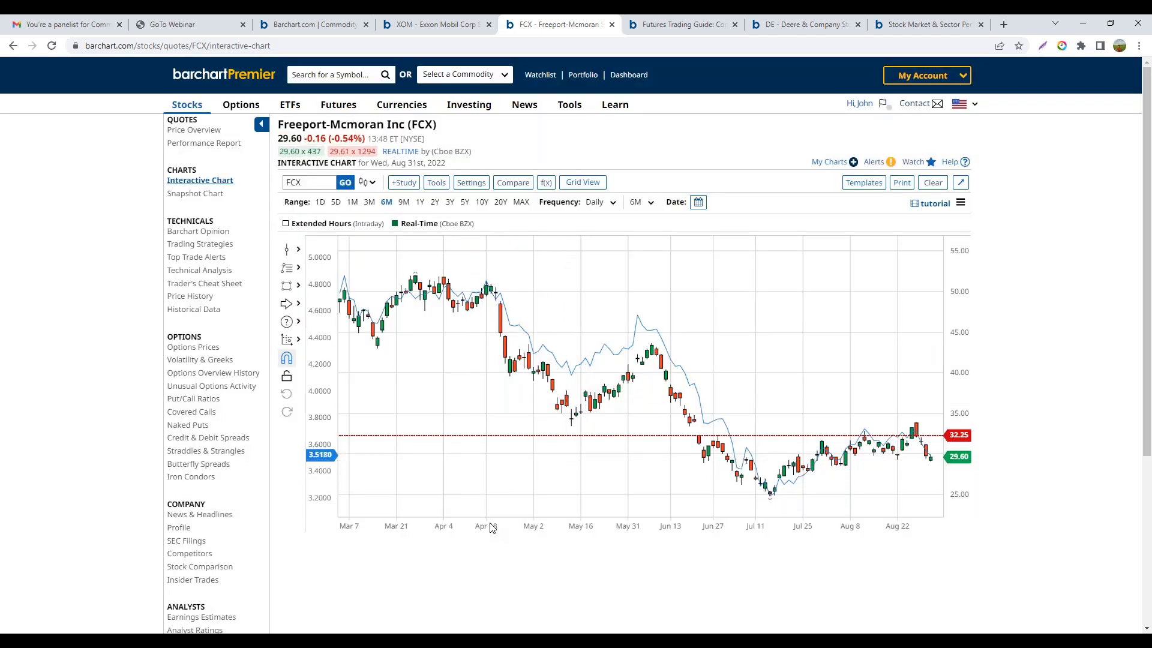
{"action": "scroll", "coordinate": [490, 527], "scroll_direction": "down", "scroll_amount": 3}
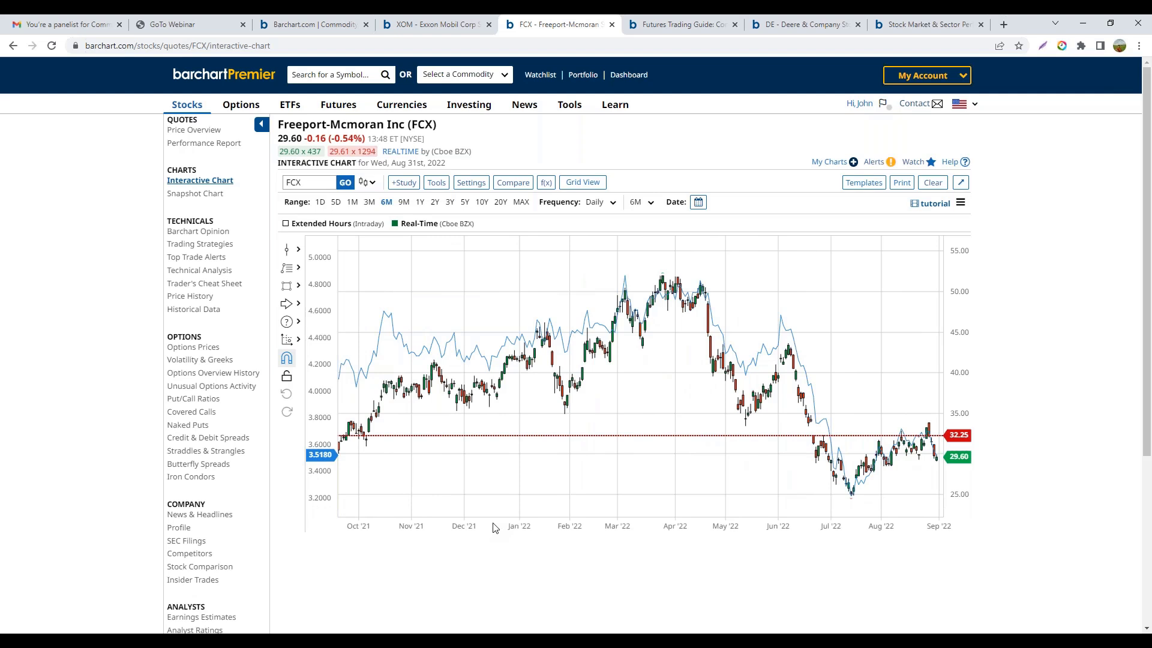
{"action": "left_click_drag", "start_coordinate": [673, 462], "coordinate": [617, 472]}
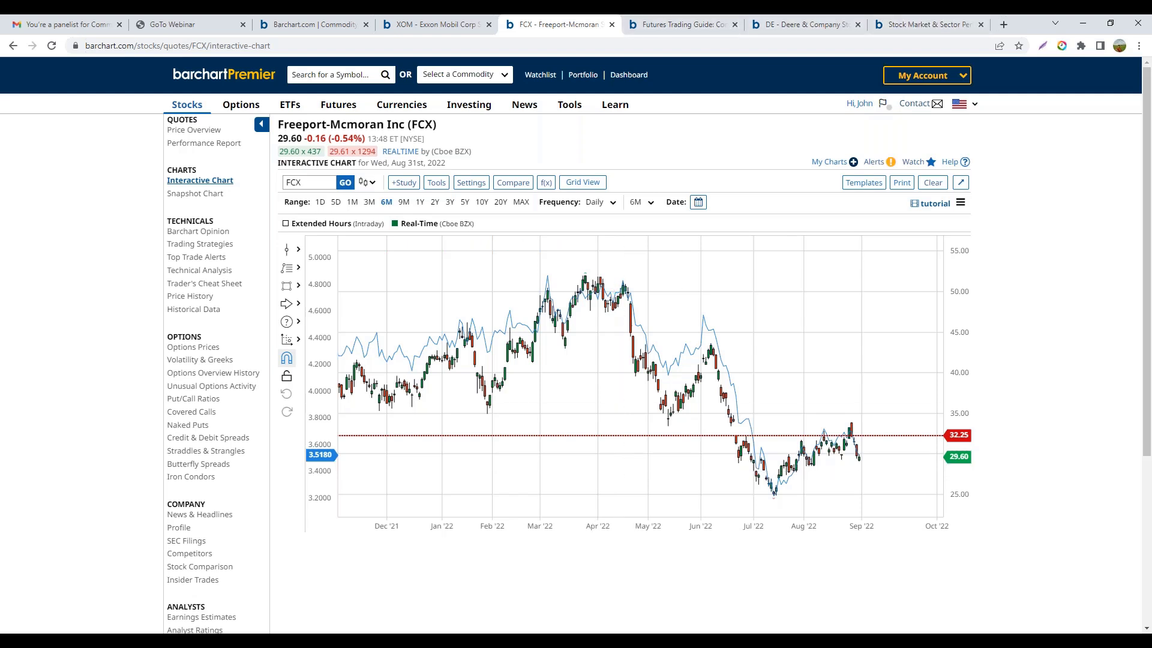
- Open the interactive chart for High Grade Copper Dec '22 (HGZ22) from the watchlist
{"action": "left_click", "coordinate": [540, 77]}
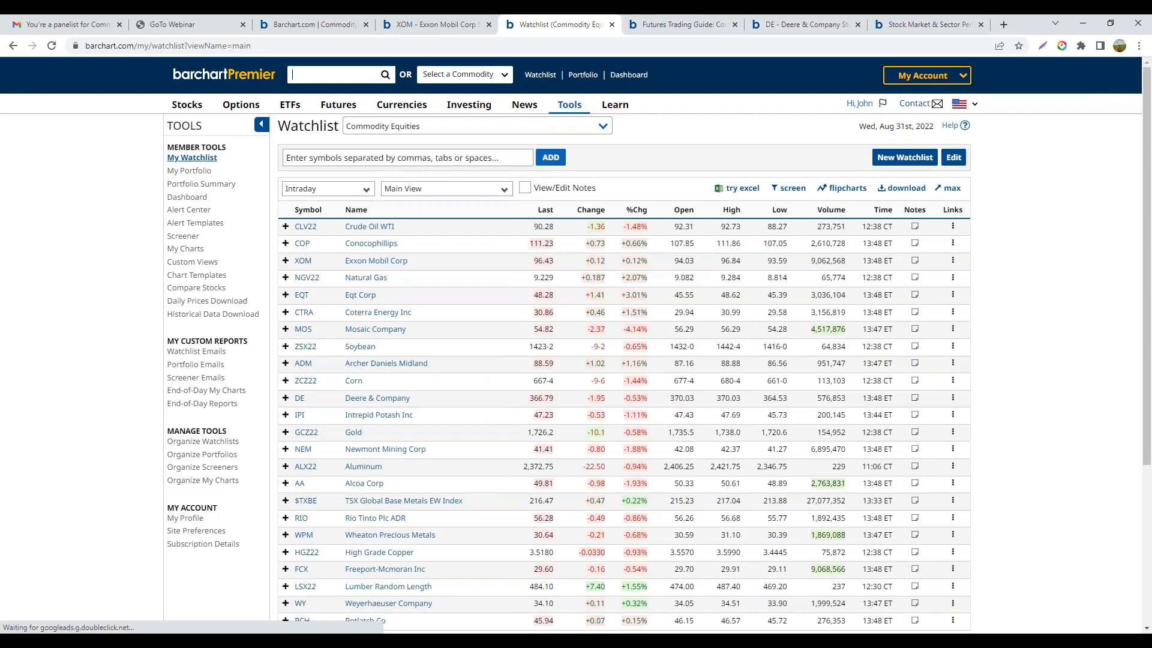
{"action": "scroll", "coordinate": [459, 490], "scroll_direction": "down", "scroll_amount": 1}
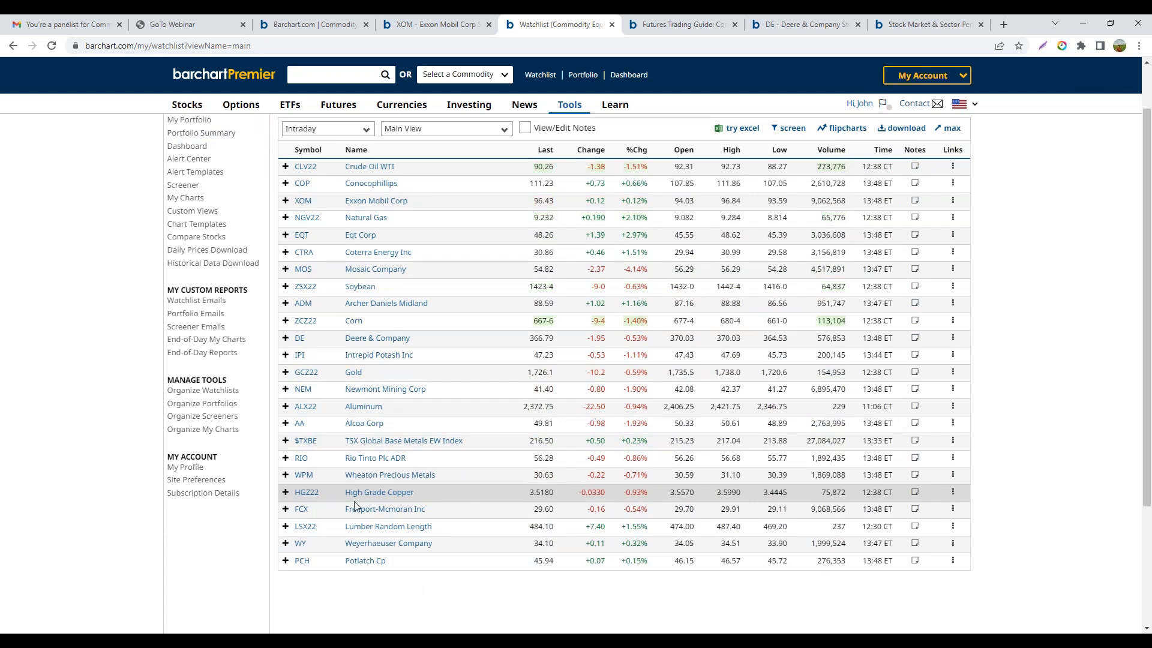
{"action": "left_click", "coordinate": [303, 496]}
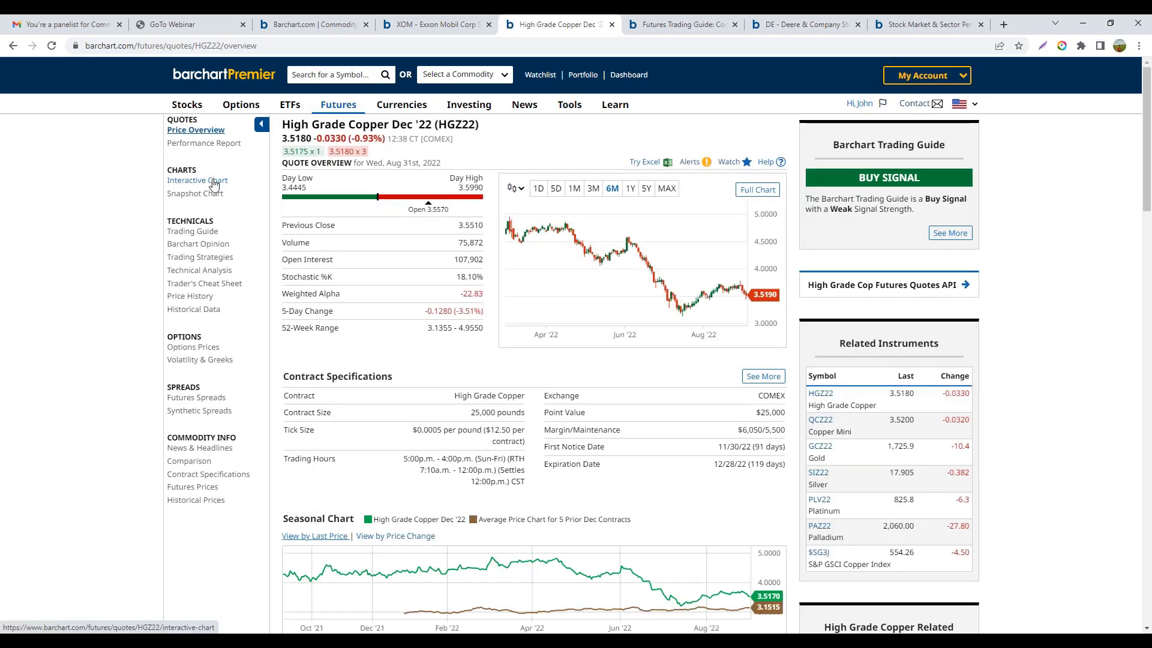
{"action": "left_click", "coordinate": [221, 181]}
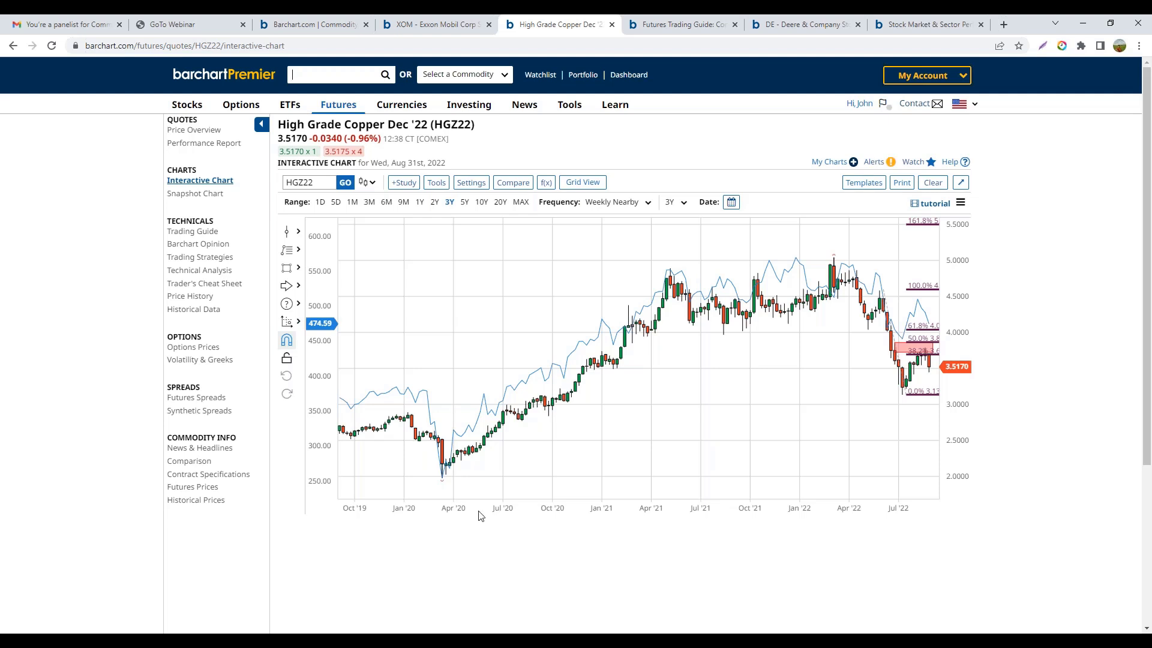
- Examine copper against the $SRMA S&P 500 Materials overlay, first on the three-year chart and also with the range set to 6M
{"action": "left_click_drag", "start_coordinate": [802, 423], "coordinate": [744, 420]}
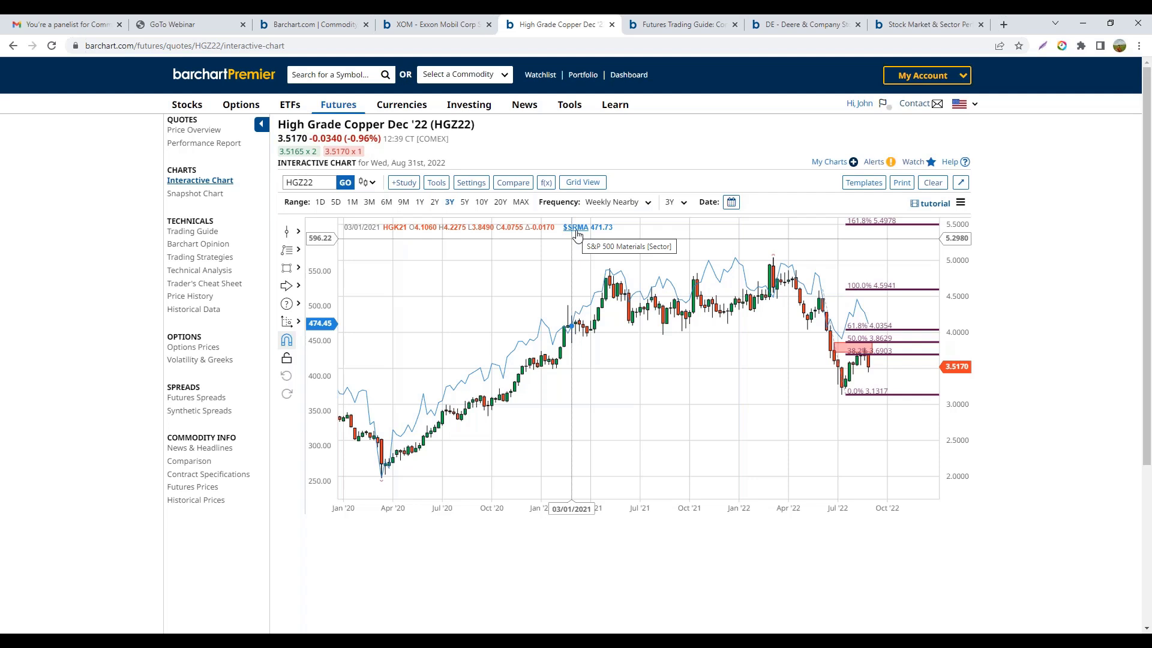
{"action": "left_click", "coordinate": [385, 203]}
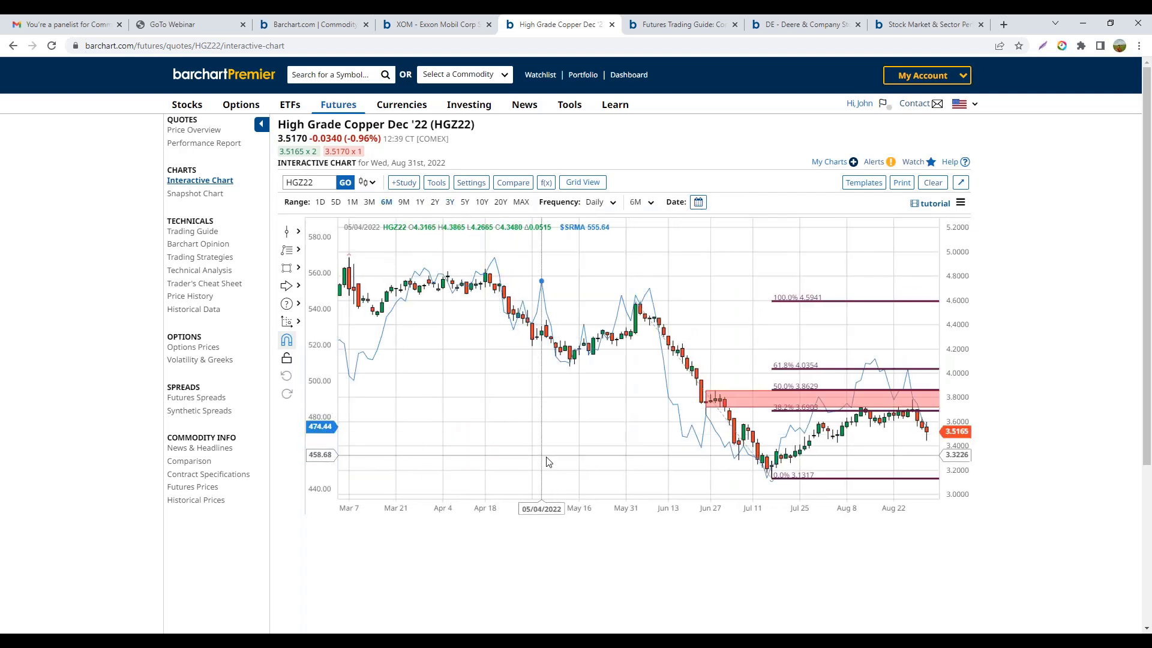
{"action": "left_click_drag", "start_coordinate": [547, 462], "coordinate": [590, 450]}
{"action": "scroll", "coordinate": [595, 454], "scroll_direction": "down", "scroll_amount": 3}
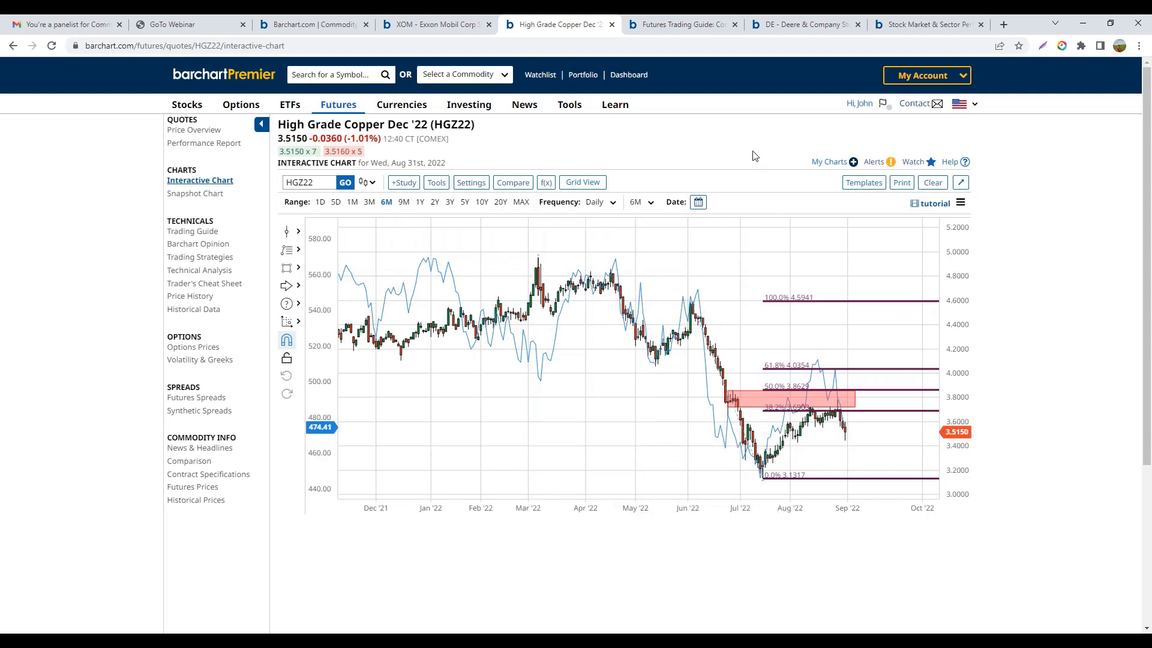
- Open the interactive chart for Weyerhaeuser Company (WY) from the watchlist to view its price against the existing overlay
{"action": "left_click", "coordinate": [545, 76]}
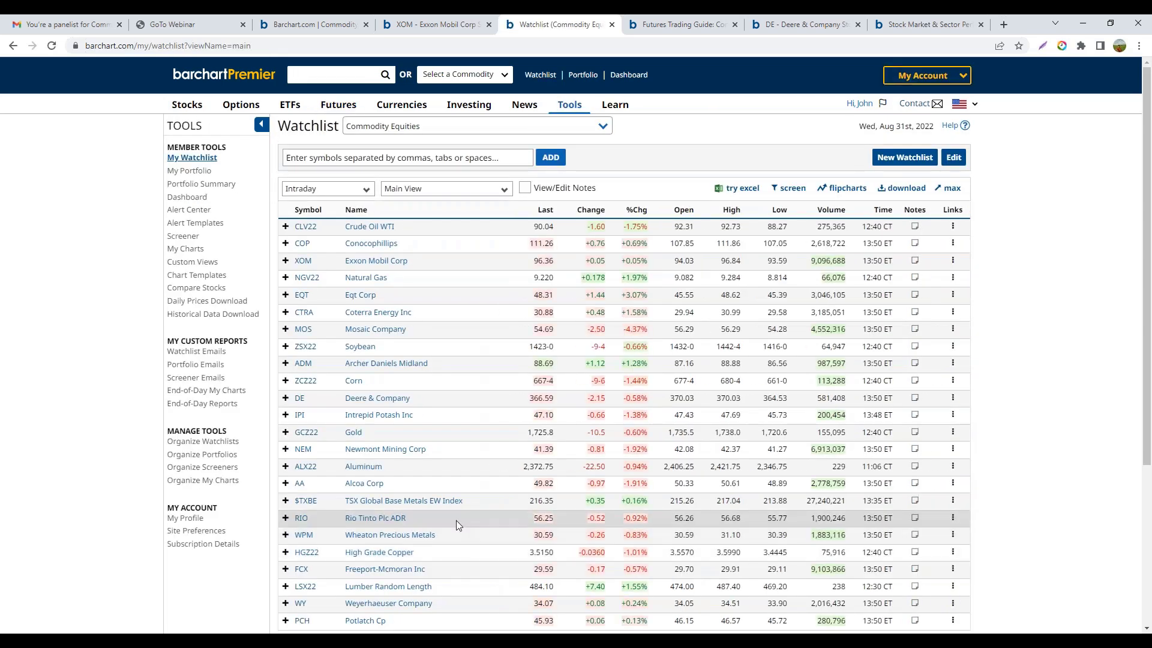
{"action": "scroll", "coordinate": [442, 486], "scroll_direction": "down", "scroll_amount": 3}
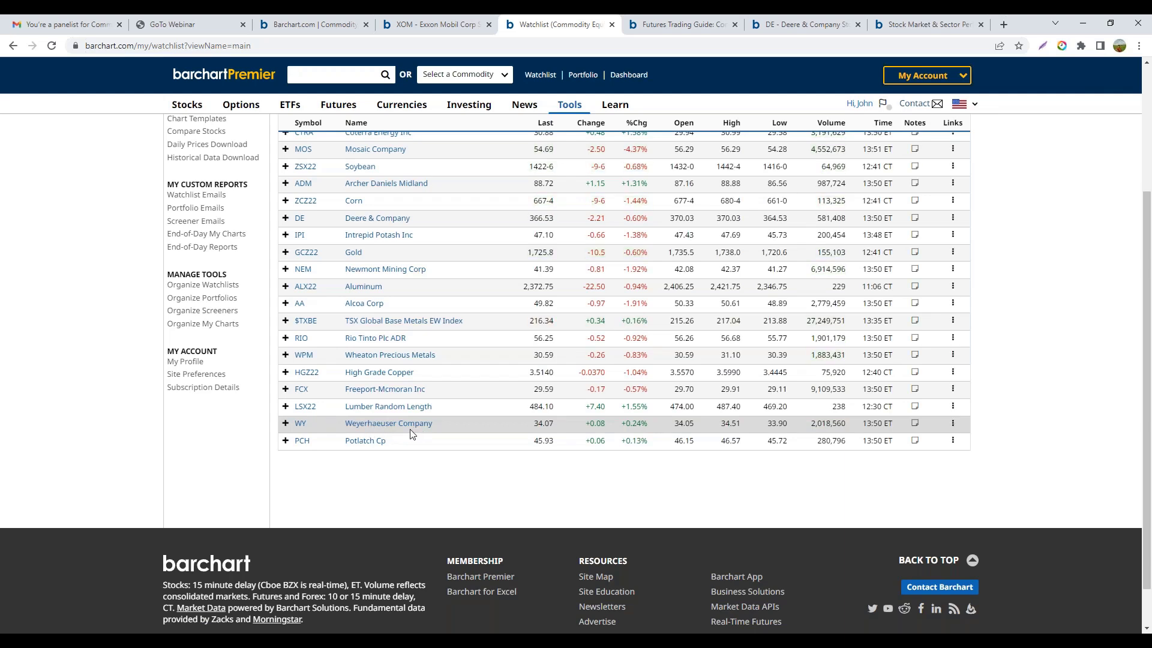
{"action": "left_click", "coordinate": [374, 424]}
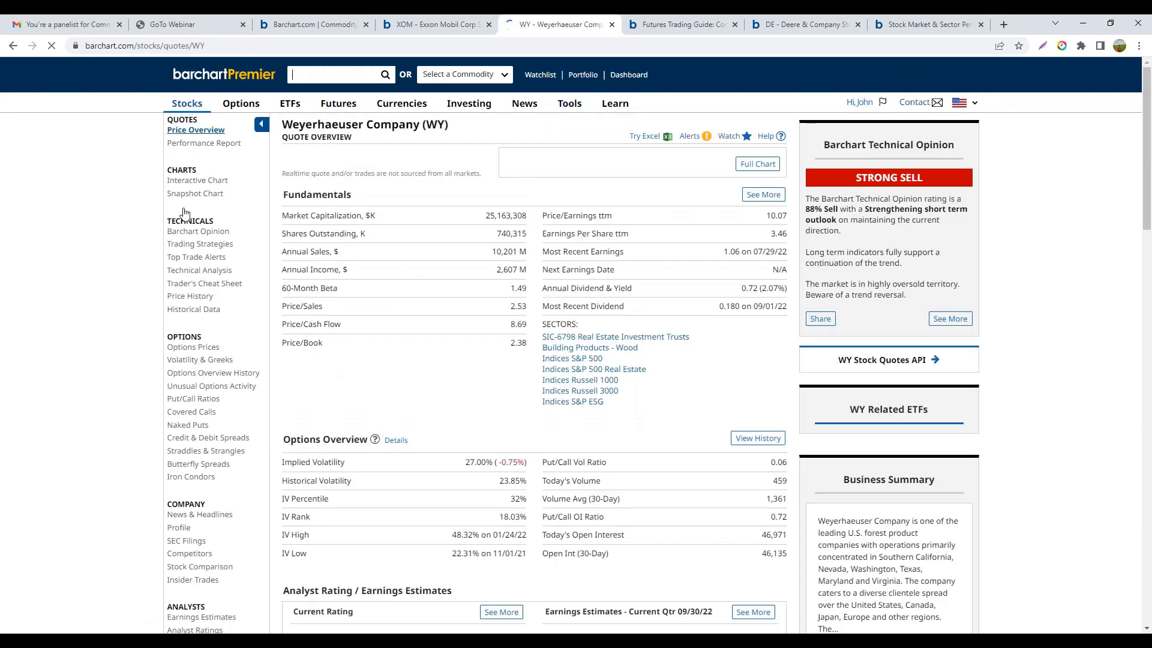
{"action": "left_click", "coordinate": [198, 180]}
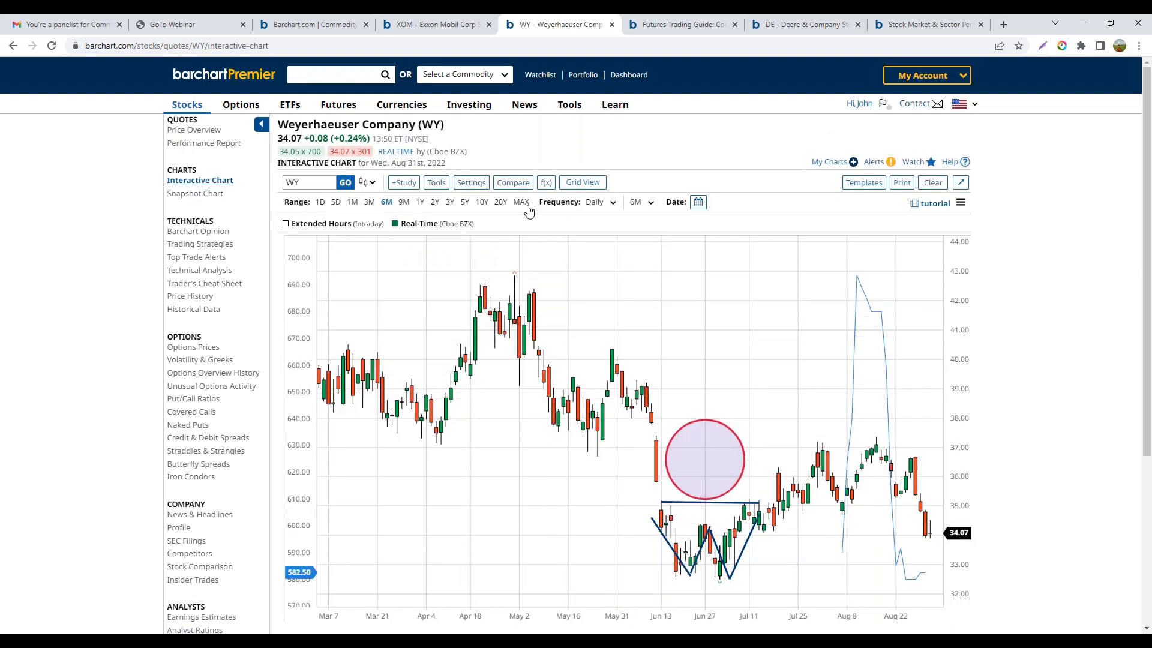
- Open the interactive chart for Lumber Random Length Nov '22 (LSX22) from the watchlist and inspect it against the WY overlay
{"action": "left_click", "coordinate": [533, 77]}
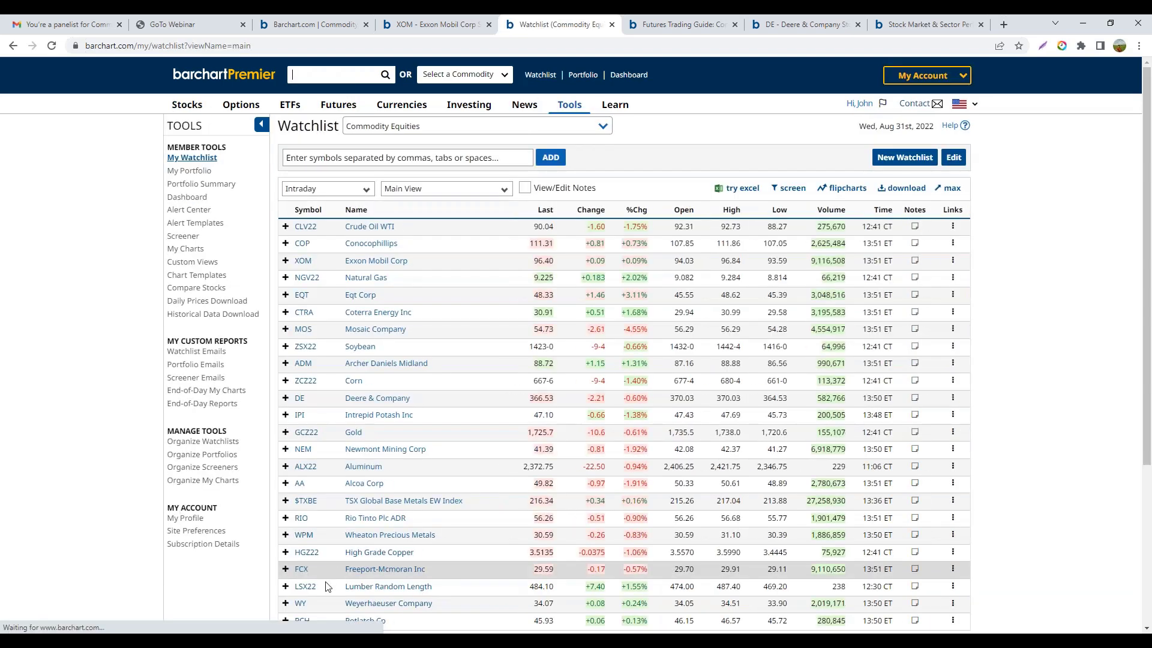
{"action": "left_click", "coordinate": [306, 588]}
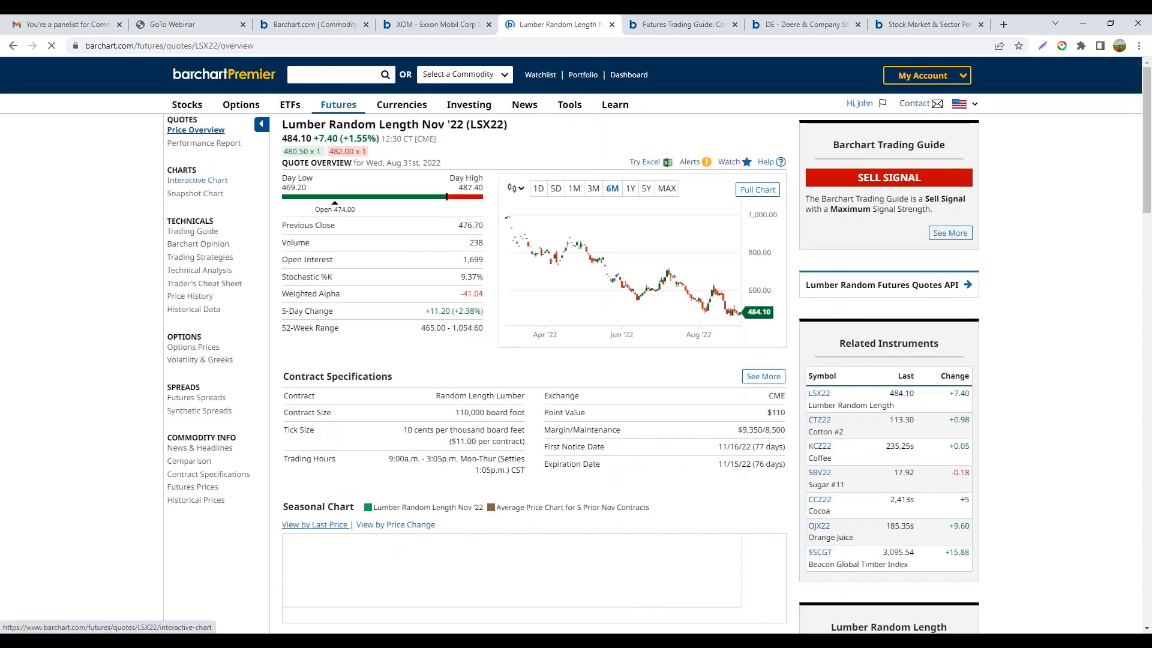
{"action": "left_click", "coordinate": [204, 180]}
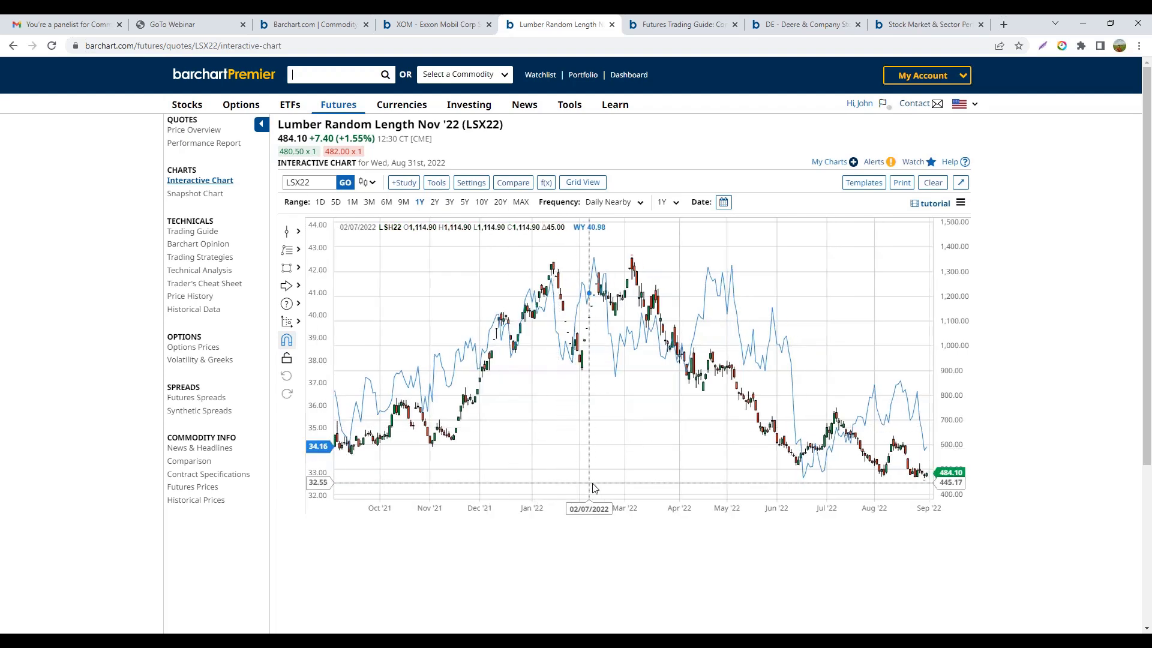
{"action": "left_click_drag", "start_coordinate": [656, 476], "coordinate": [601, 482]}
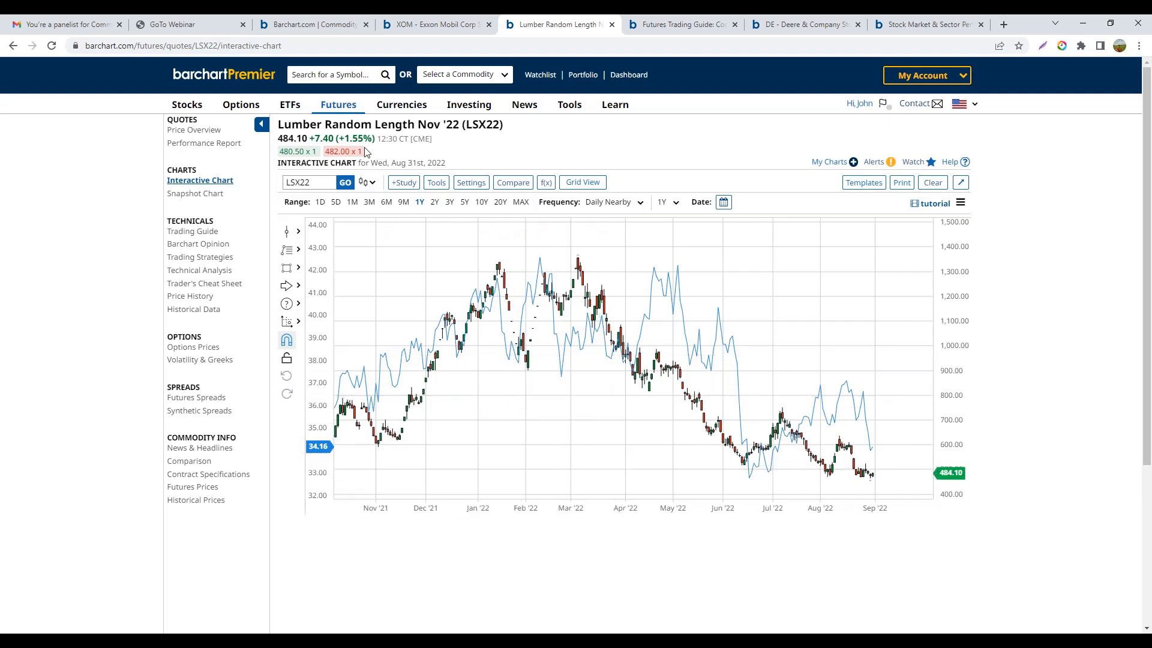
- Open Potlatch Cp (PCH) from the watchlist and read its company profile
{"action": "left_click", "coordinate": [538, 77]}
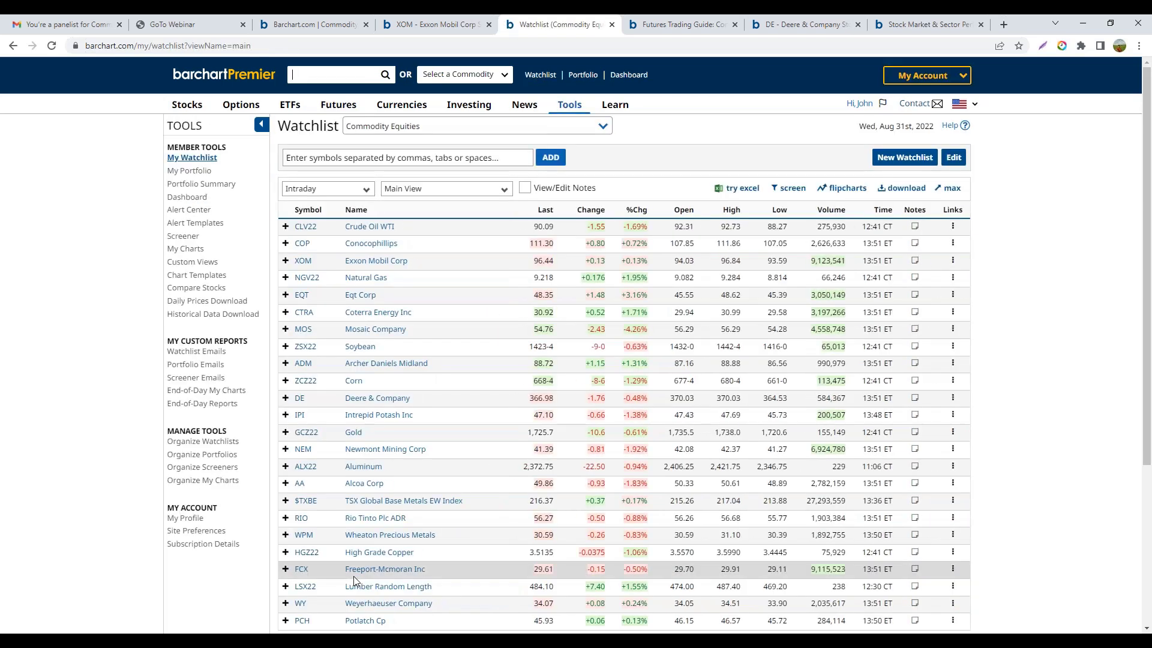
{"action": "scroll", "coordinate": [354, 576], "scroll_direction": "down", "scroll_amount": 3}
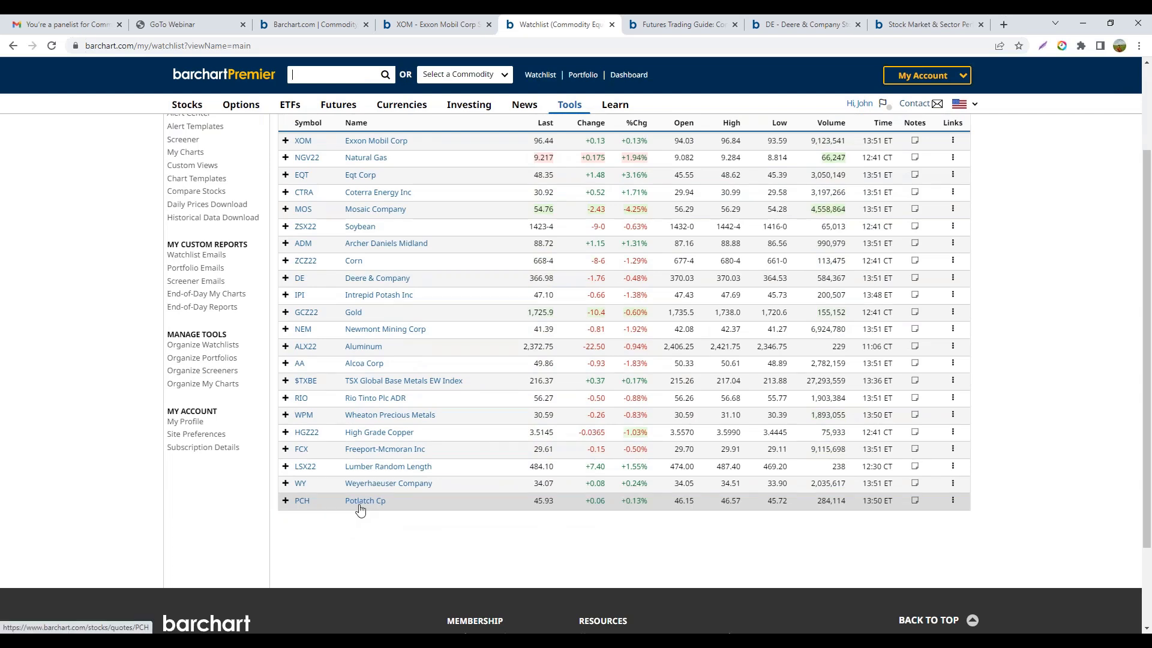
{"action": "left_click", "coordinate": [300, 502]}
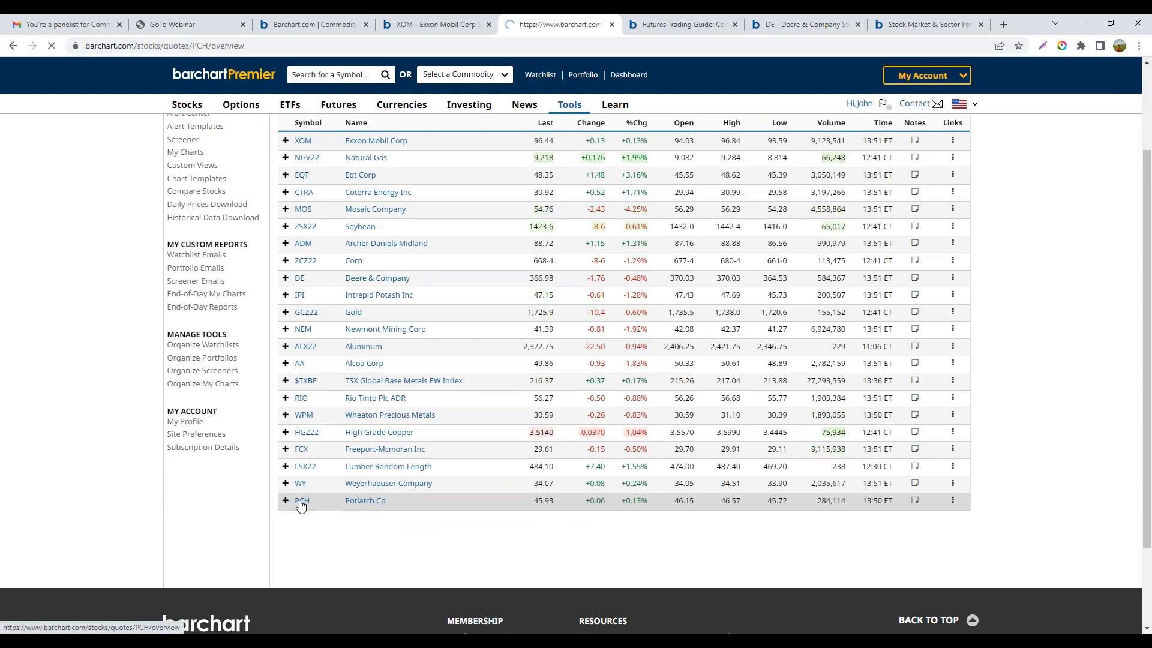
{"action": "scroll", "coordinate": [171, 474], "scroll_direction": "down", "scroll_amount": 3}
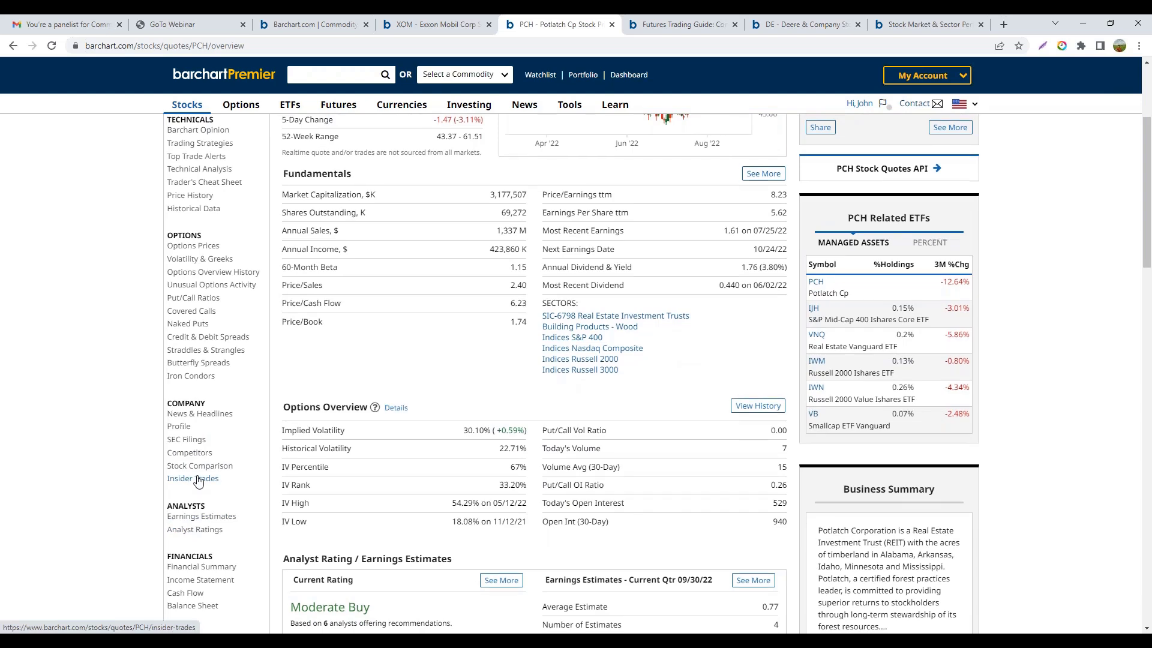
{"action": "scroll", "coordinate": [198, 482], "scroll_direction": "up", "scroll_amount": 1}
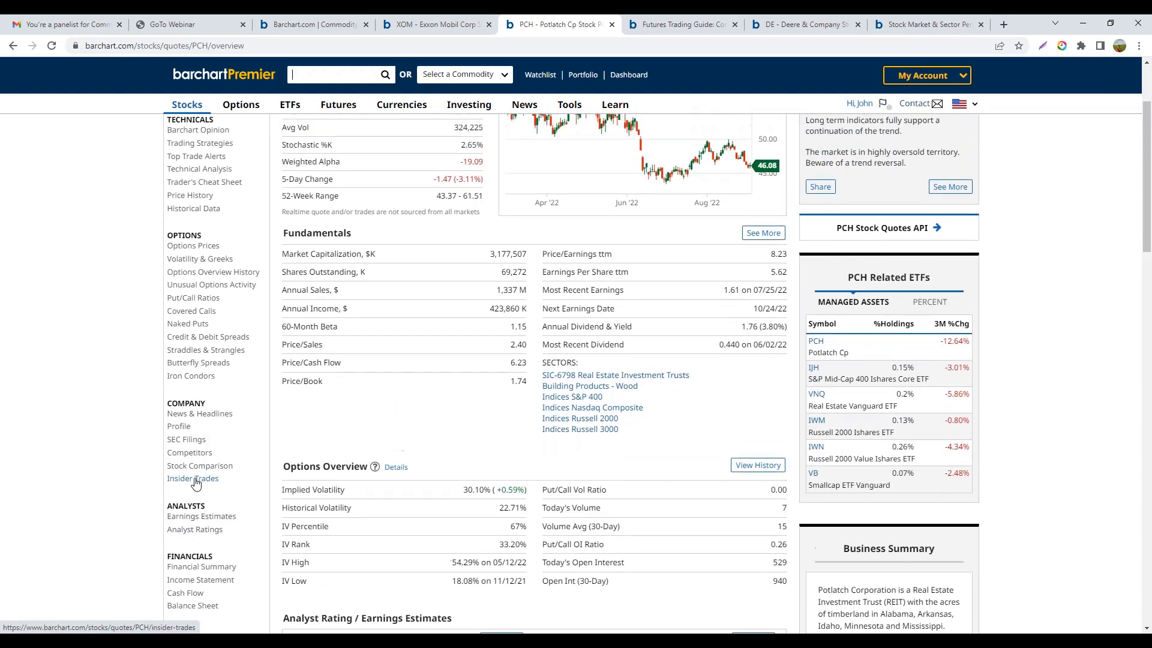
{"action": "left_click", "coordinate": [178, 432]}
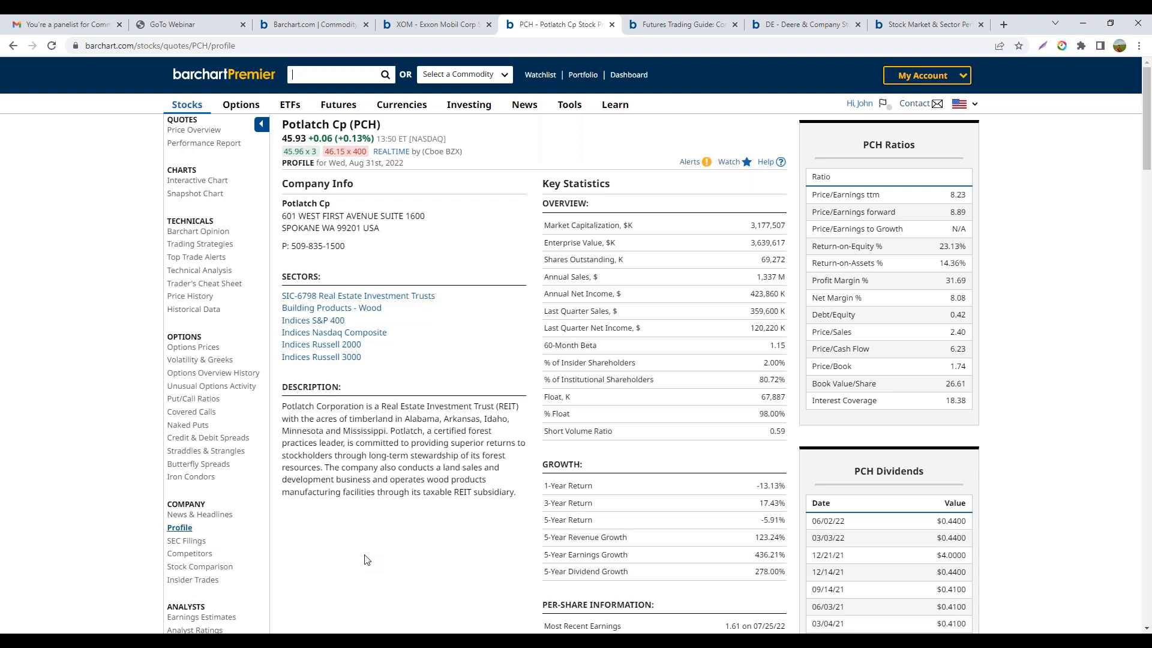
- Open the interactive chart for Potlatch Cp (PCH) and set its range to 1Y
{"action": "left_click", "coordinate": [200, 182]}
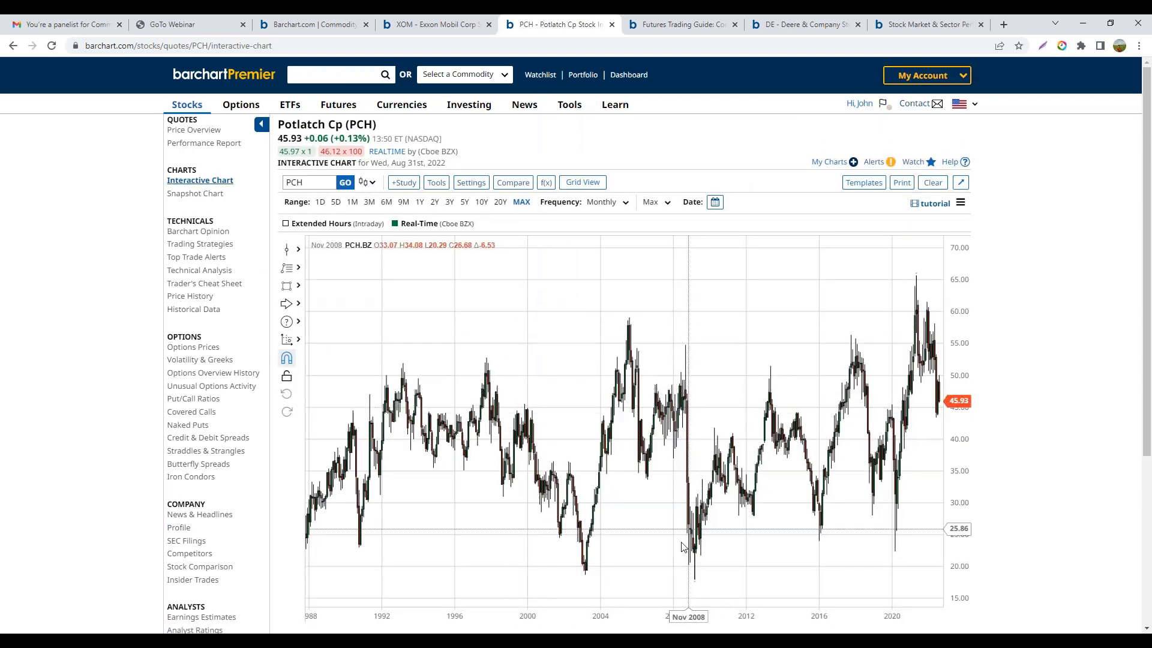
{"action": "left_click", "coordinate": [419, 202]}
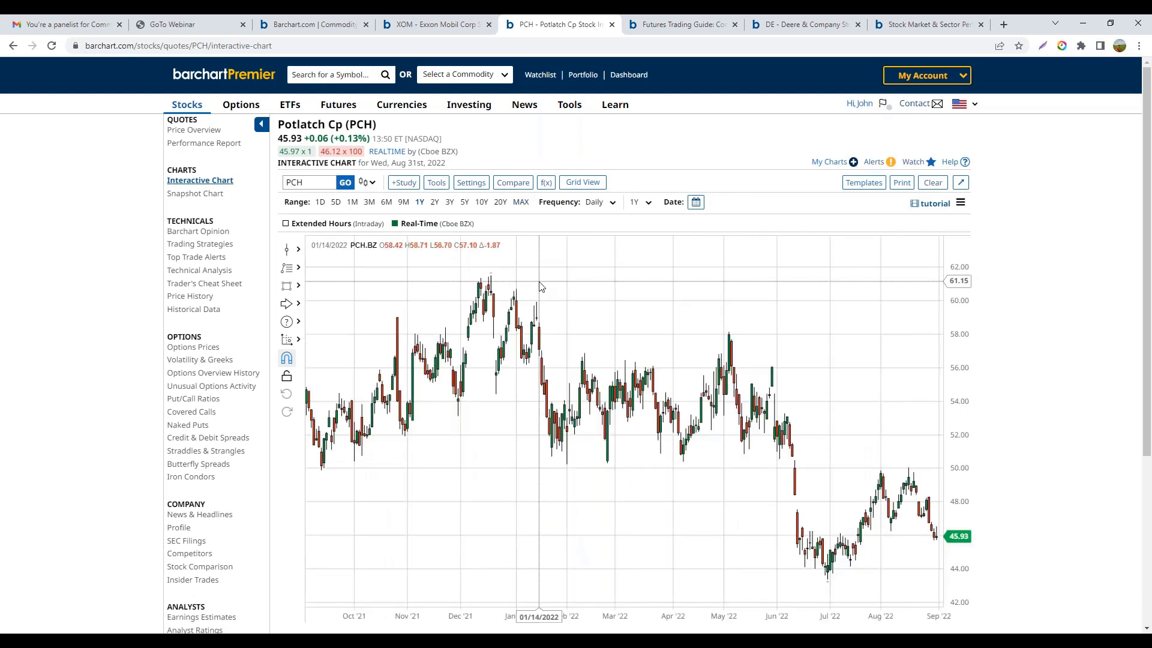
- Try to compare the PCH chart with the lumber symbol Ls*o, and clear that symbol from the comparison entries
{"action": "left_click", "coordinate": [511, 183]}
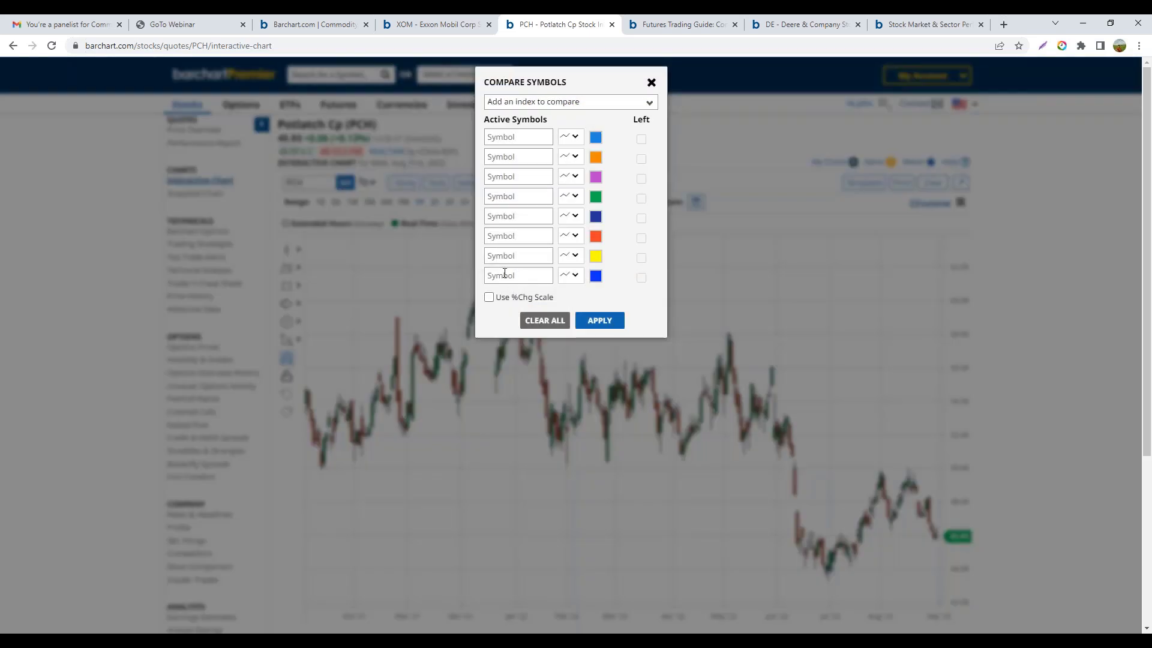
{"action": "left_click", "coordinate": [513, 137]}
{"action": "type", "text": "Ls*o"}
{"action": "left_click", "coordinate": [599, 320]}
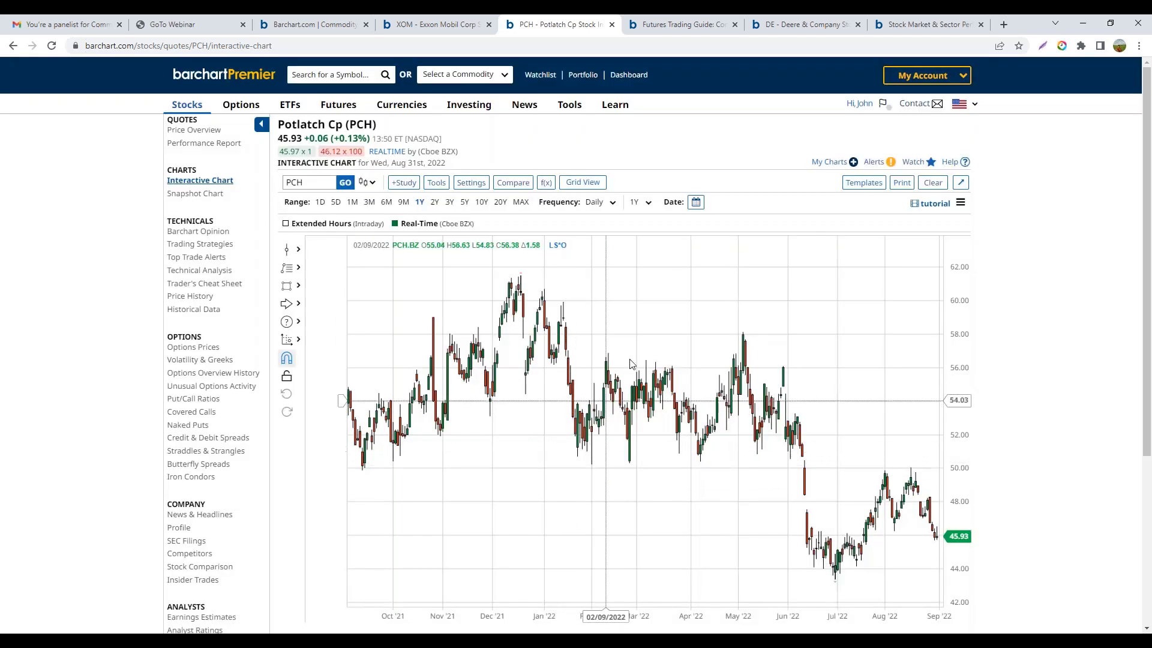
{"action": "left_click", "coordinate": [560, 247]}
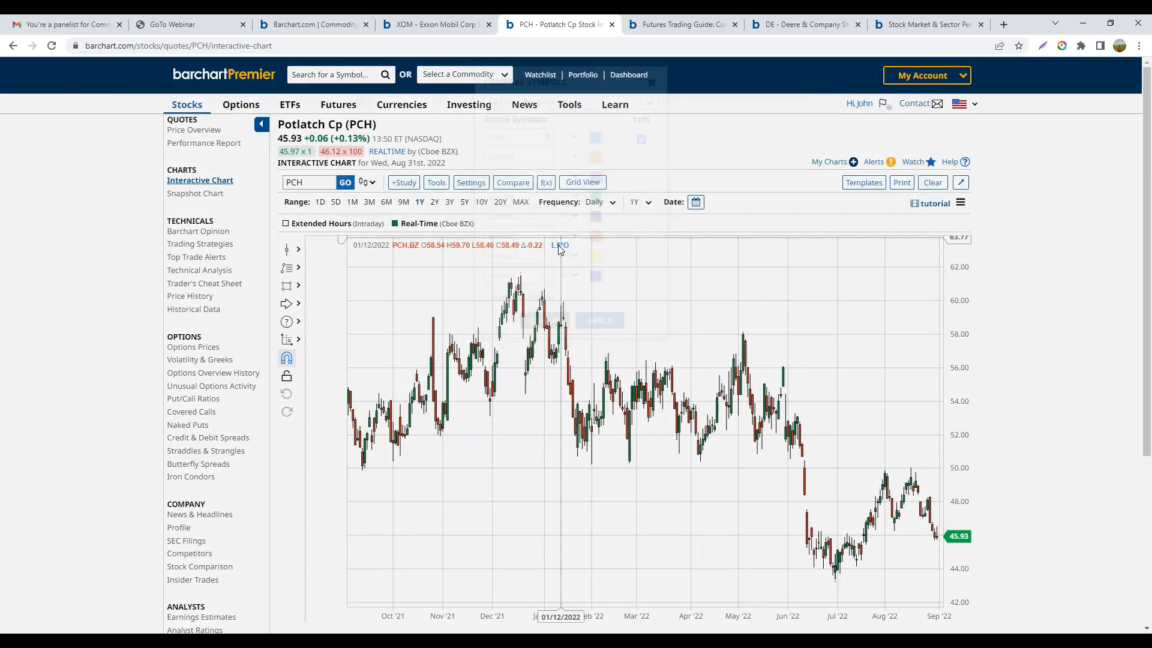
{"action": "left_click", "coordinate": [545, 134]}
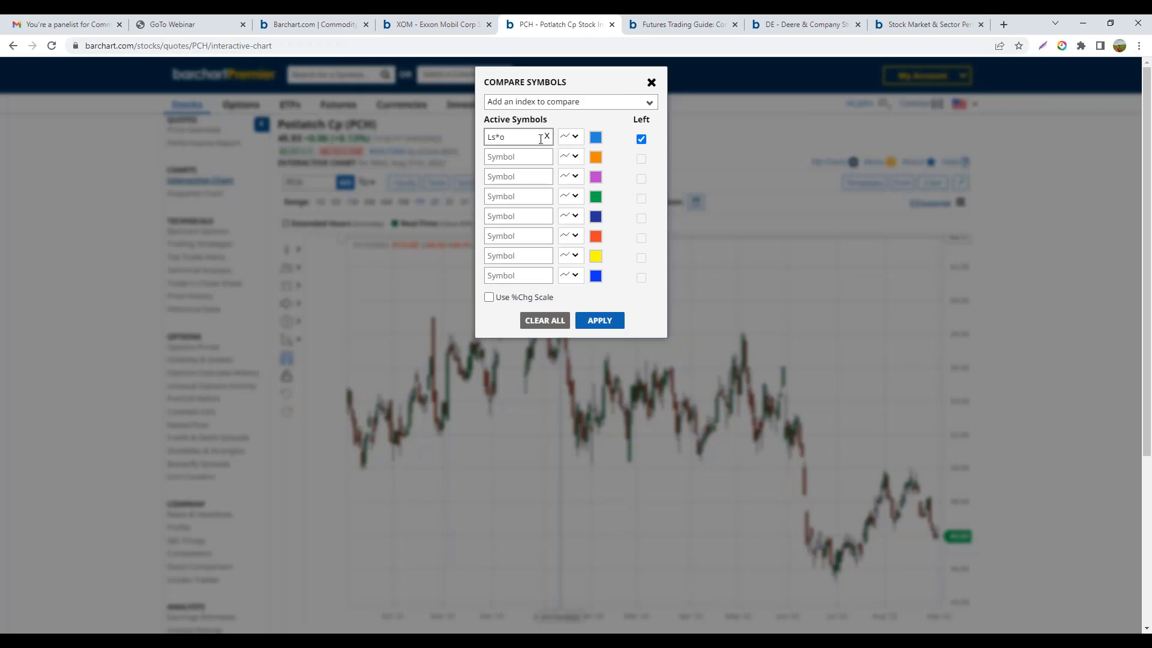
{"action": "left_click", "coordinate": [547, 136]}
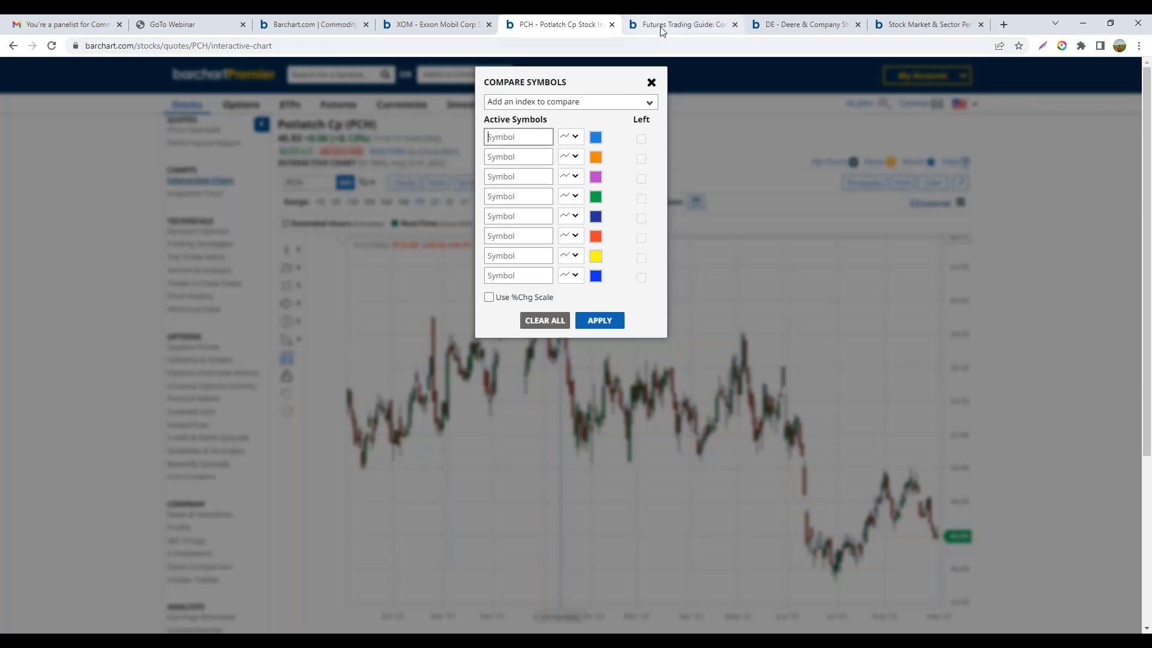
{"action": "left_click", "coordinate": [650, 82]}
- Look up the lumber futures symbol in the watchlist and return to Potlatch's interactive chart
{"action": "left_click", "coordinate": [546, 77]}
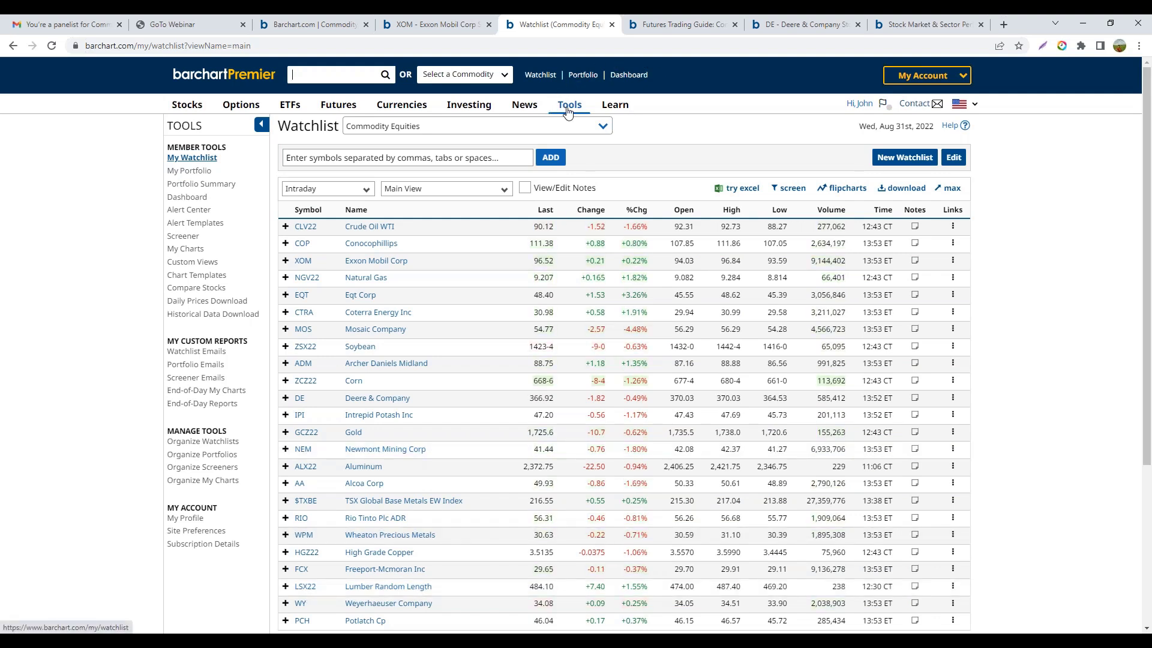
{"action": "left_click", "coordinate": [541, 76]}
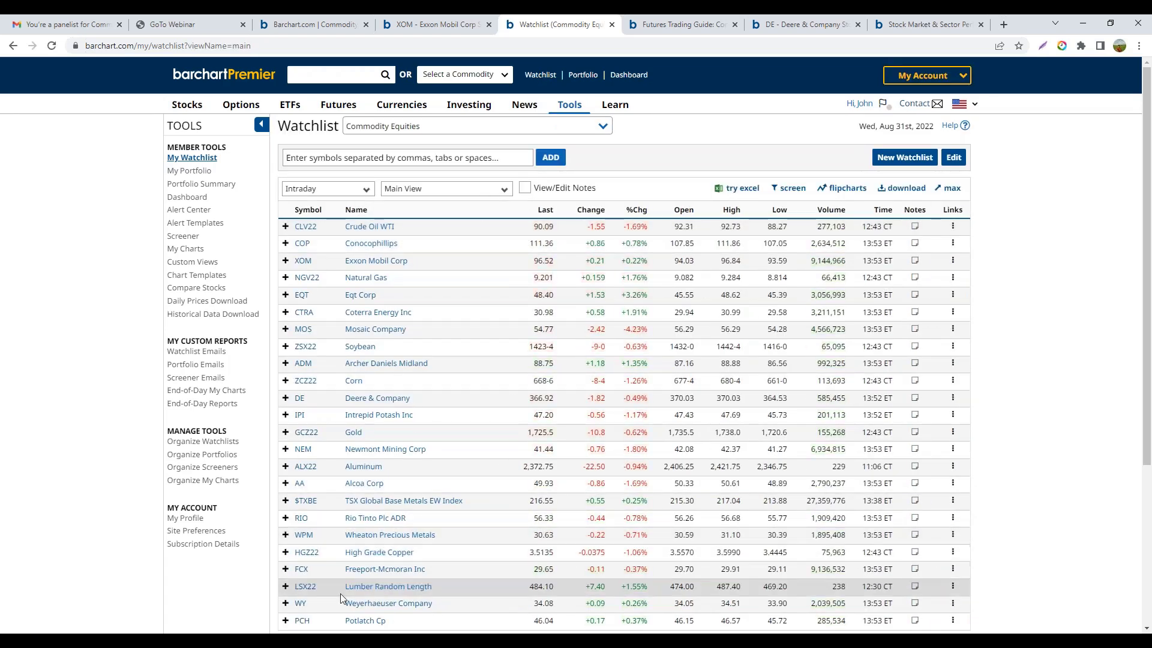
{"action": "left_click", "coordinate": [543, 75]}
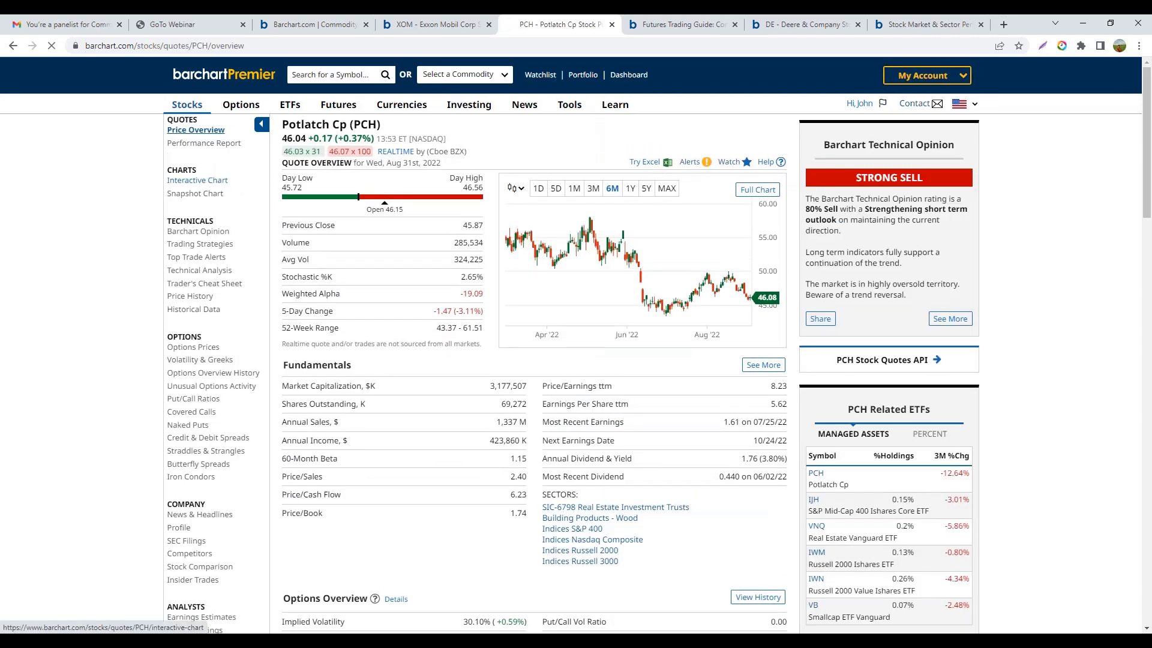
{"action": "left_click", "coordinate": [520, 200]}
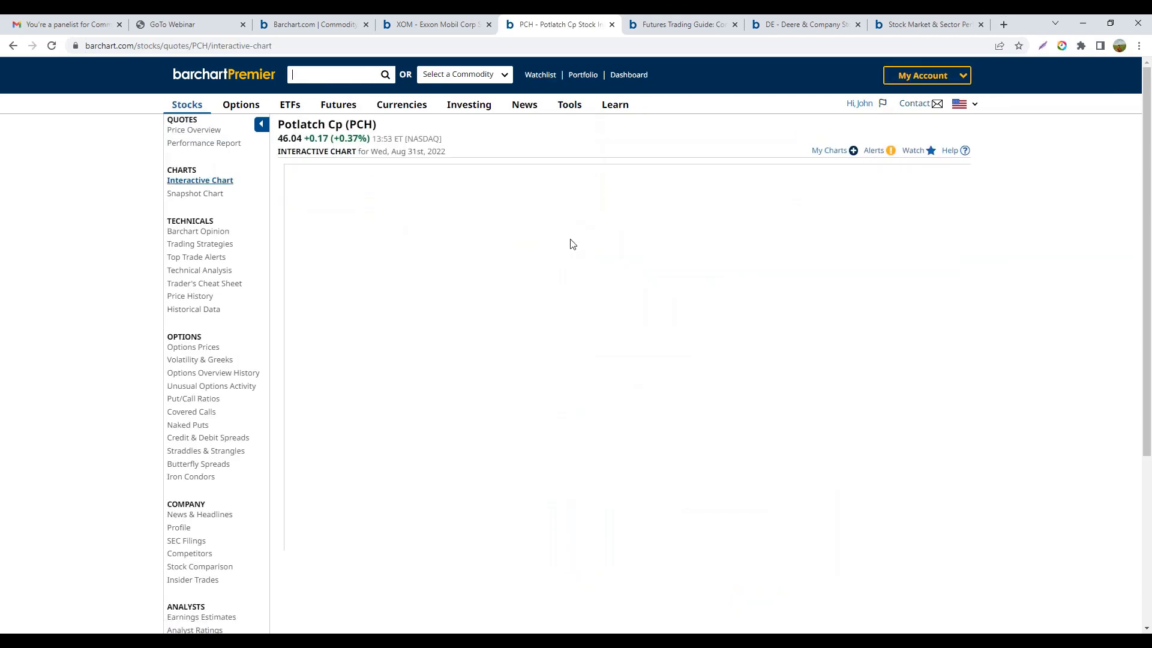
- Replace the comparison symbol on the PCH chart with lsx22 and apply the overlay
{"action": "left_click", "coordinate": [513, 183]}
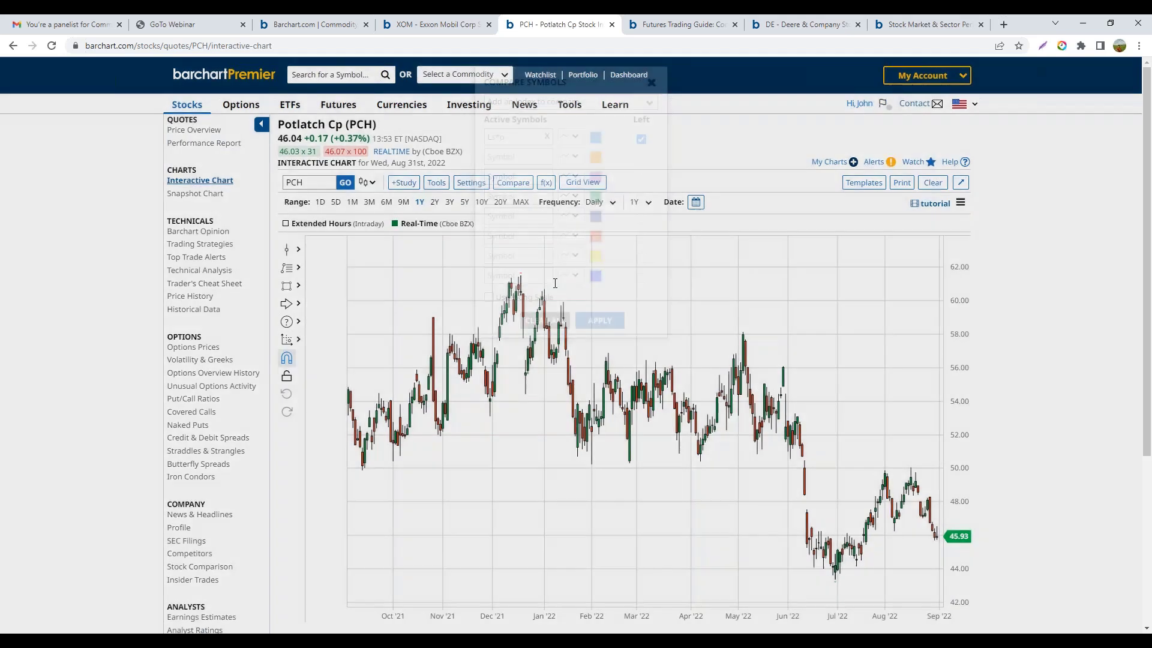
{"action": "left_click", "coordinate": [511, 138]}
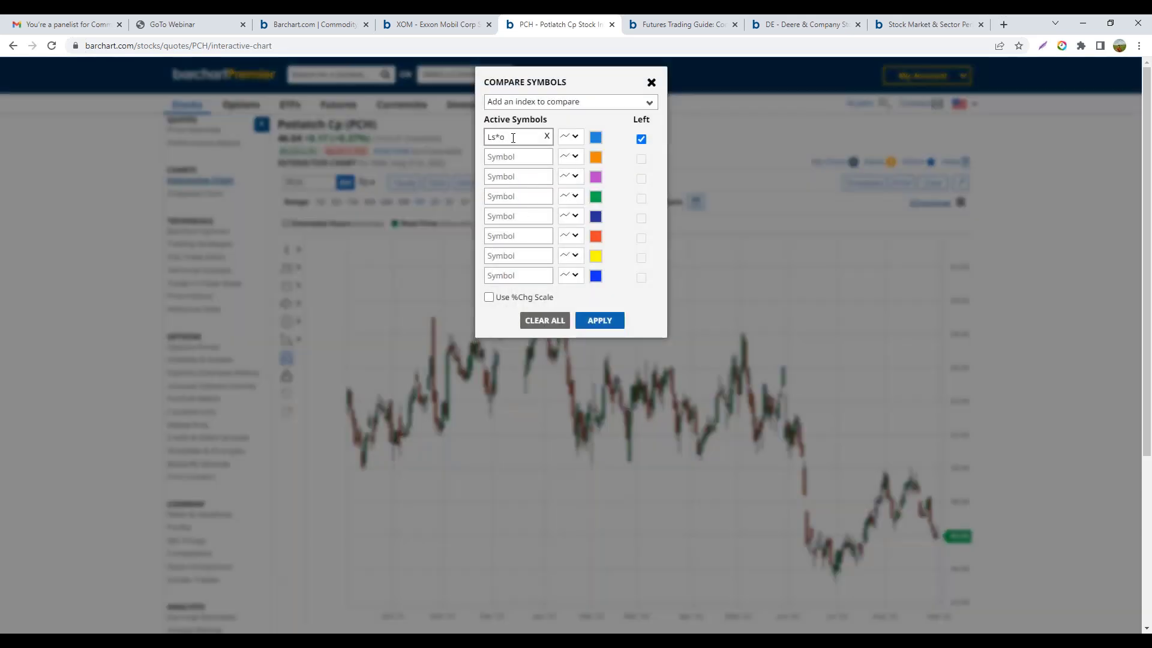
{"action": "key", "text": "BackSpace"}
{"action": "key", "text": "BackSpace"}
{"action": "key", "text": "BackSpace"}
{"action": "key", "text": "BackSpace"}
{"action": "type", "text": "lsx22"}
{"action": "left_click", "coordinate": [600, 320]}
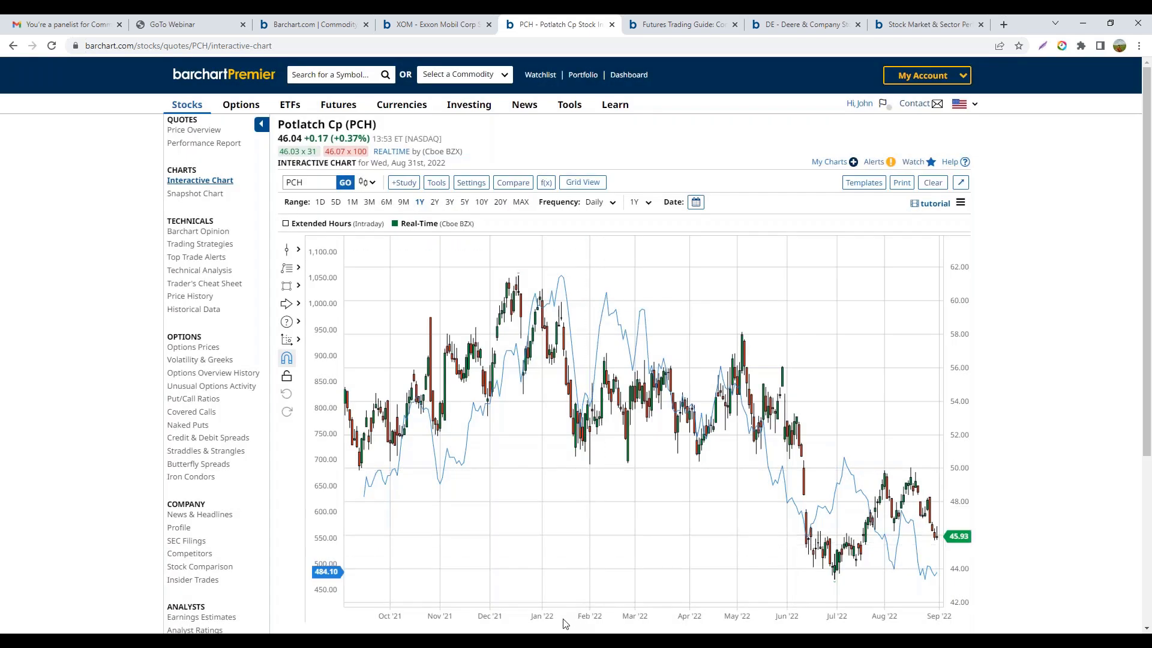
- Examine PCH's price against the lumber overlay over both shorter and longer time spans
{"action": "scroll", "coordinate": [705, 620], "scroll_direction": "up", "scroll_amount": 3}
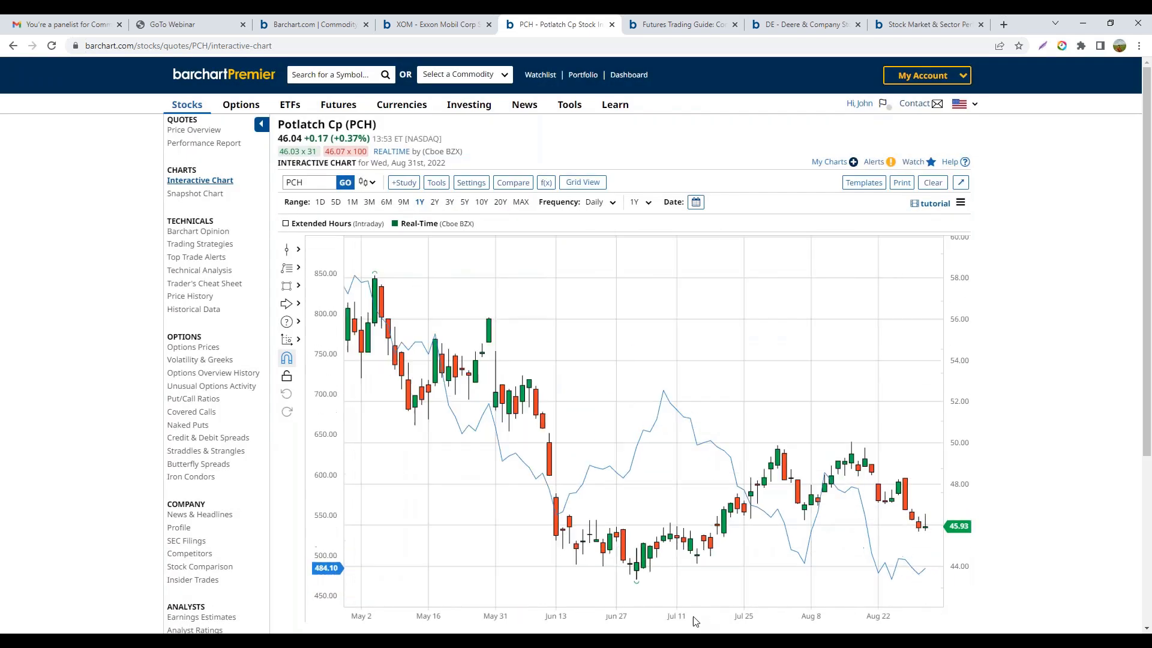
{"action": "scroll", "coordinate": [710, 621], "scroll_direction": "down", "scroll_amount": 3}
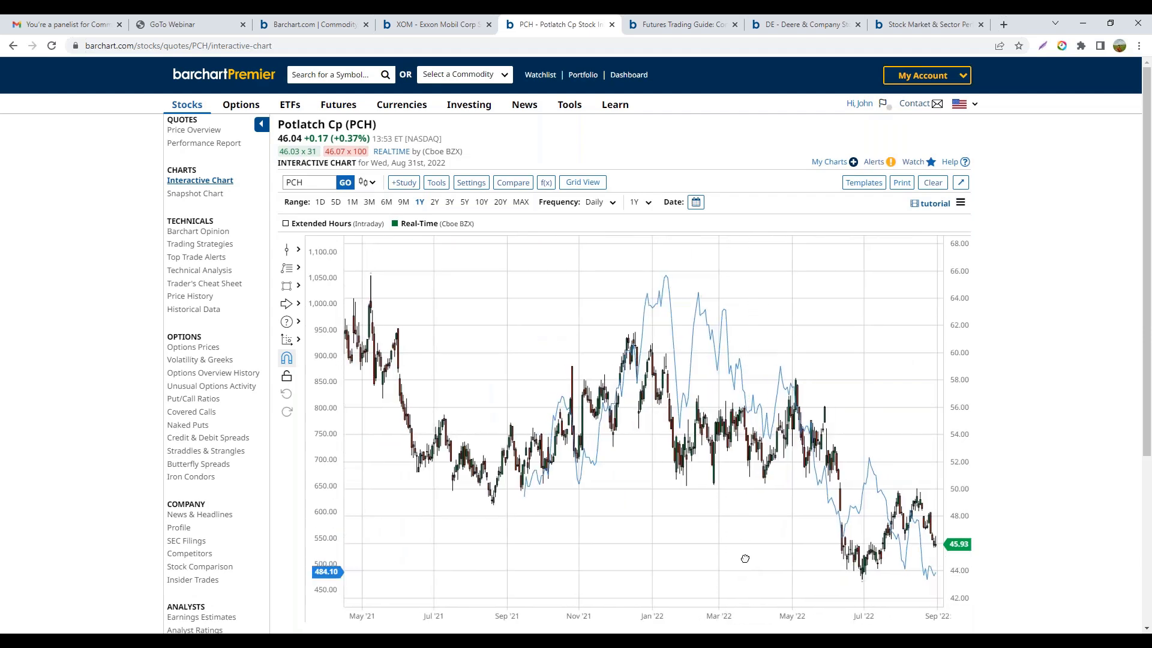
{"action": "left_click_drag", "start_coordinate": [742, 558], "coordinate": [715, 567]}
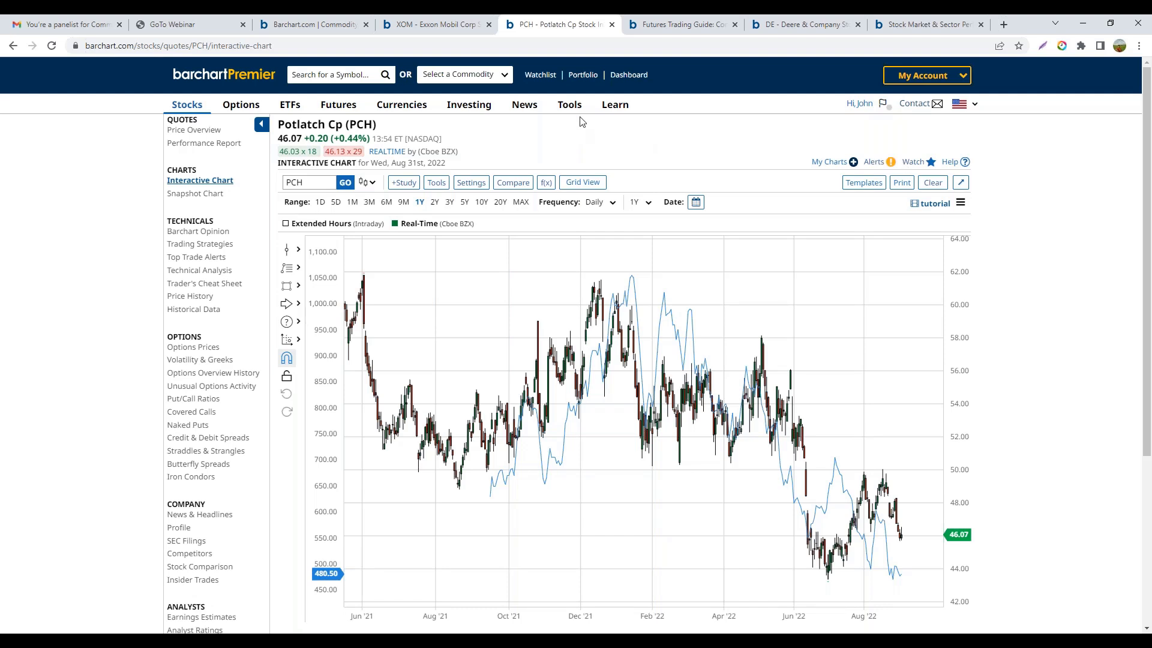
- Open the Futures Trading Guide and examine the trade details, signals and performance history for Corn (Dec '22)
{"action": "left_click", "coordinate": [340, 107]}
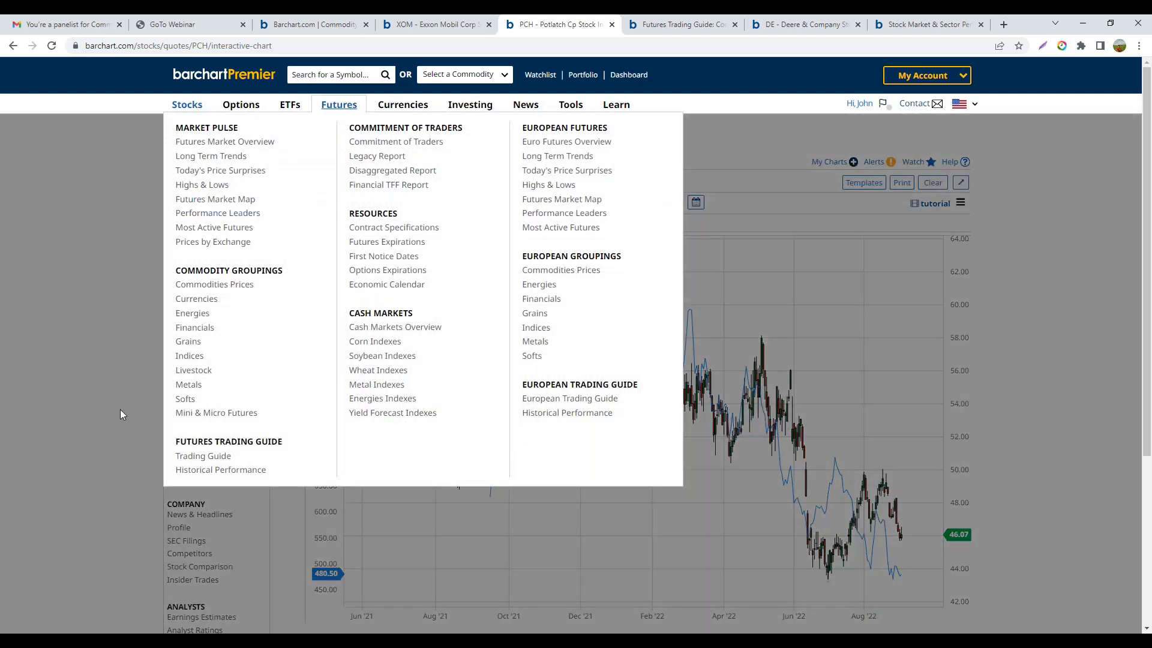
{"action": "left_click", "coordinate": [202, 456]}
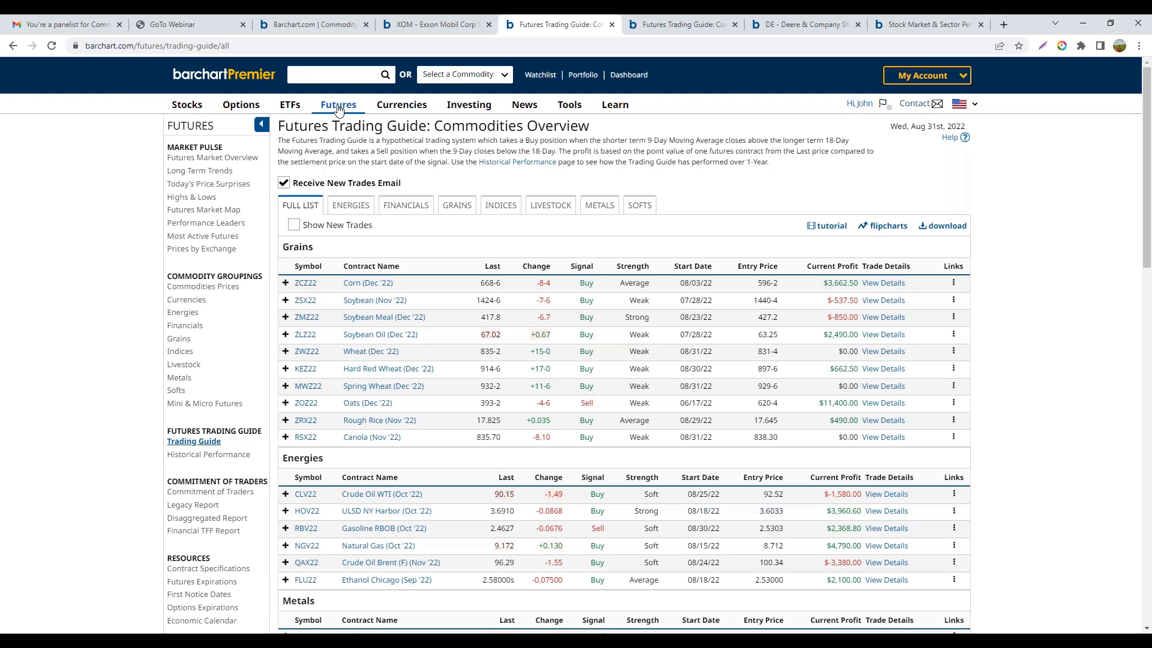
{"action": "left_click", "coordinate": [890, 283]}
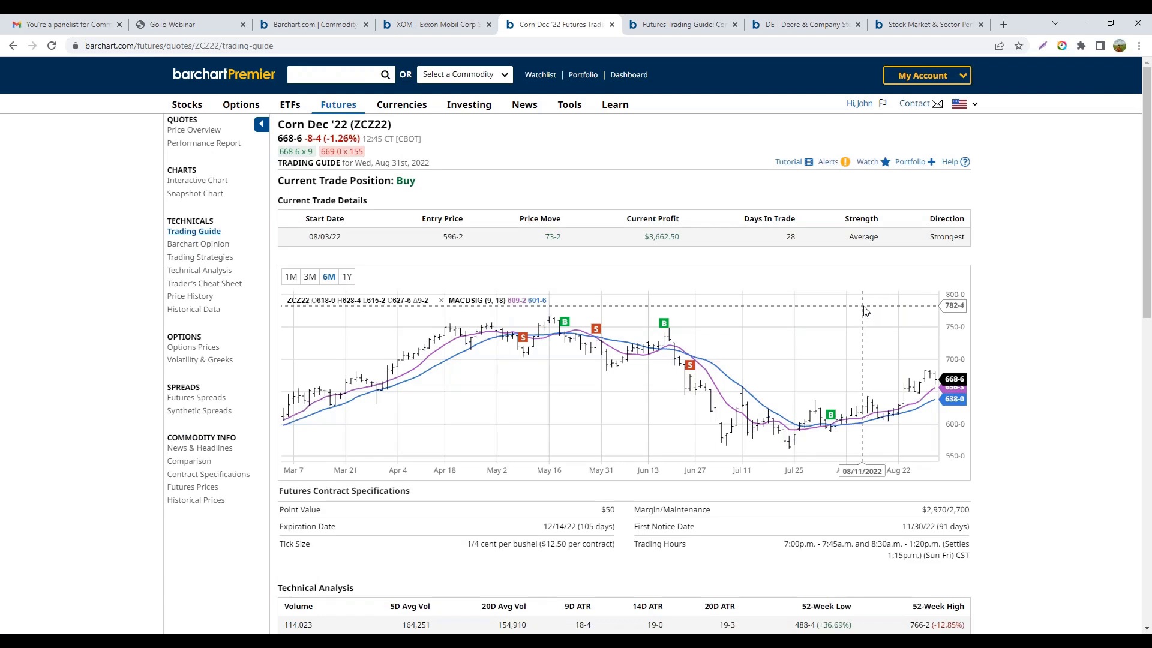
{"action": "scroll", "coordinate": [863, 306], "scroll_direction": "down", "scroll_amount": 1}
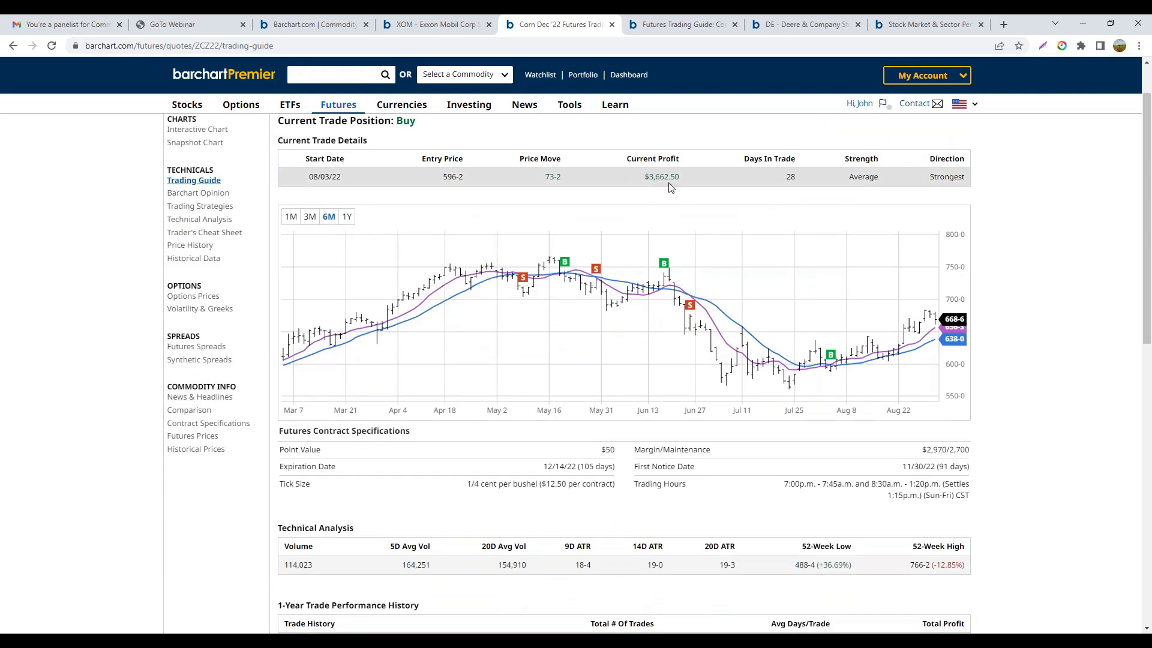
{"action": "scroll", "coordinate": [782, 605], "scroll_direction": "down", "scroll_amount": 2}
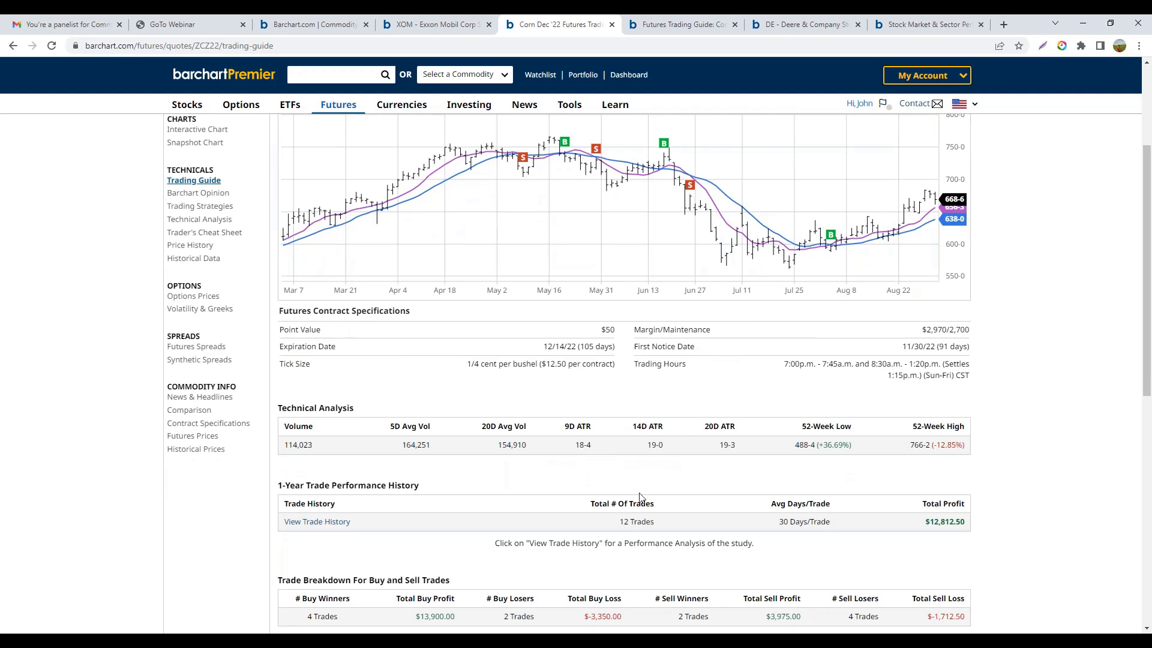
{"action": "scroll", "coordinate": [715, 475], "scroll_direction": "up", "scroll_amount": 2}
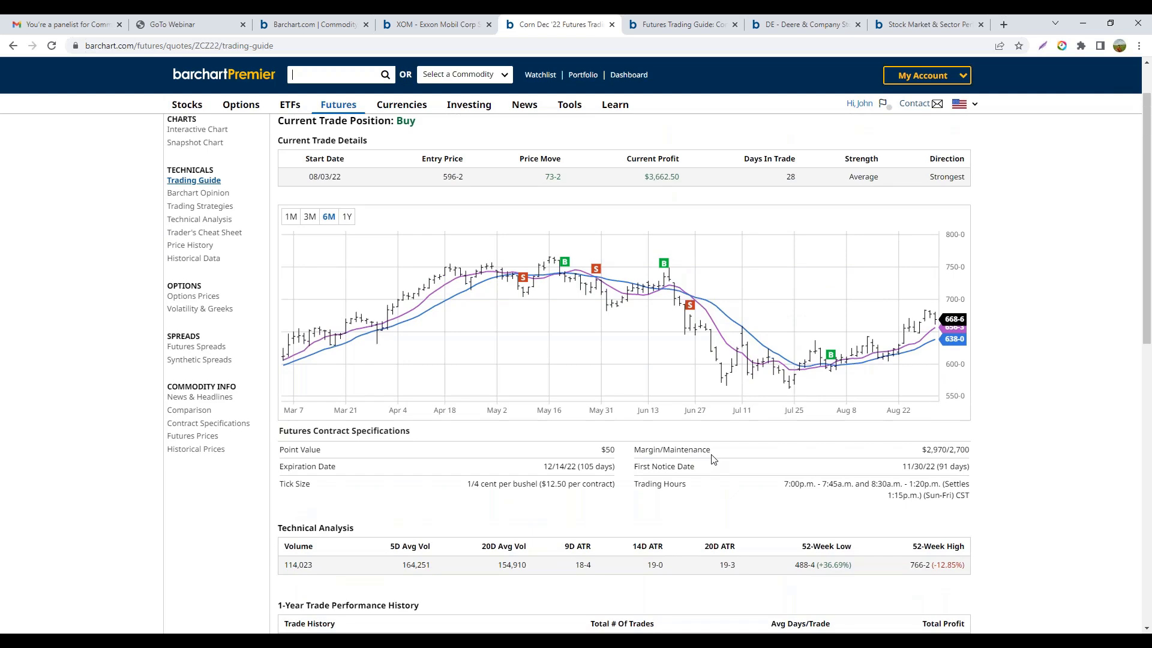
{"action": "scroll", "coordinate": [714, 460], "scroll_direction": "up", "scroll_amount": 1}
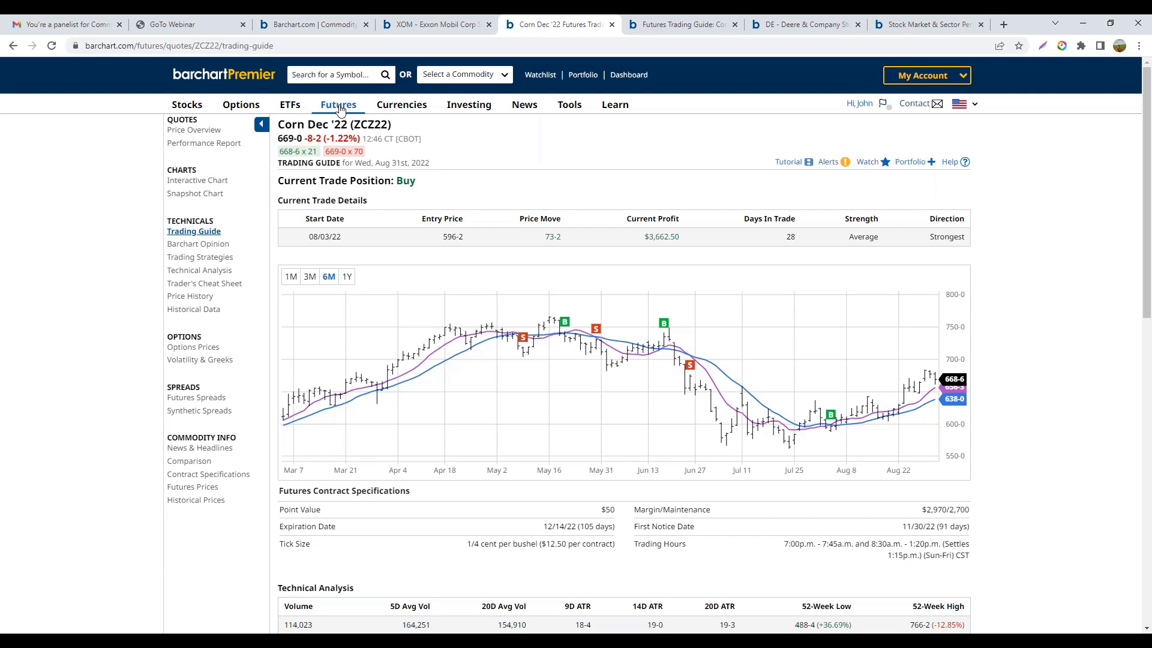
- Open the Futures Market Overview and review the major markets and the Trading Guide's new trade alerts
{"action": "mouse_move", "coordinate": [340, 108]}
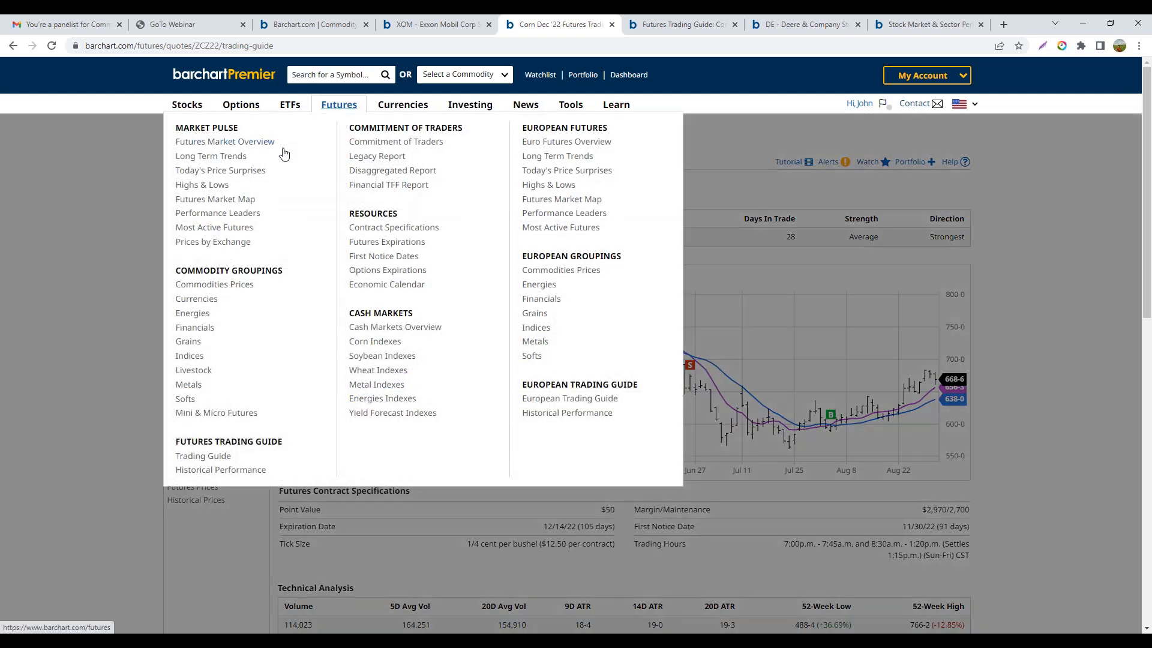
{"action": "left_click", "coordinate": [234, 155]}
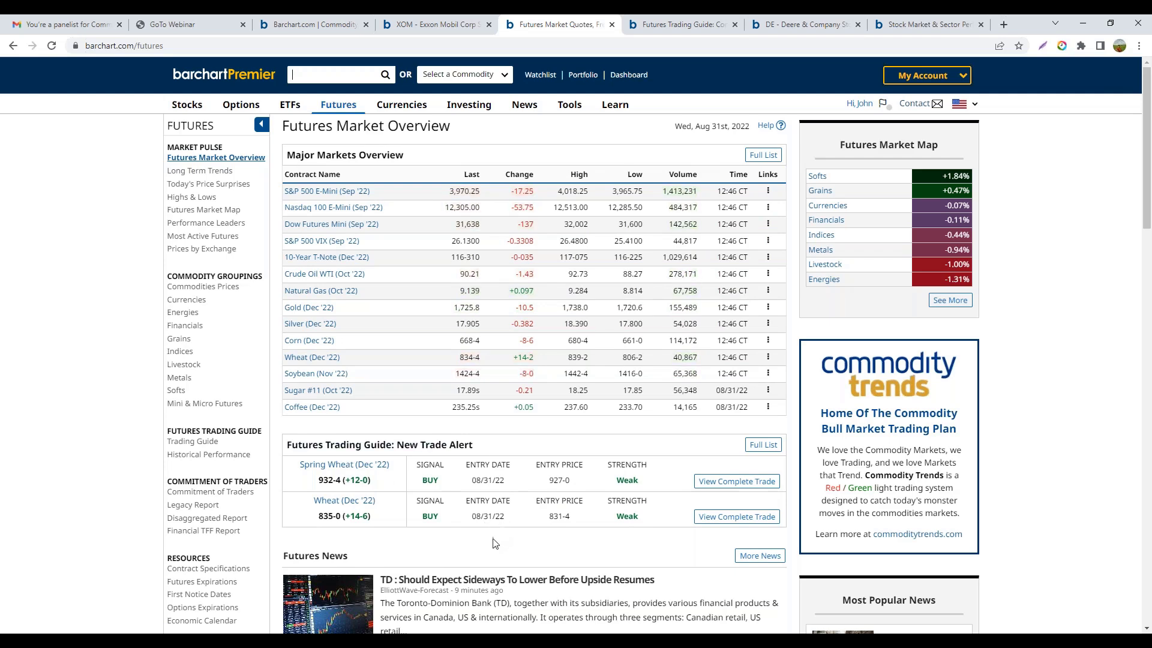
{"action": "scroll", "coordinate": [493, 540], "scroll_direction": "down", "scroll_amount": 1}
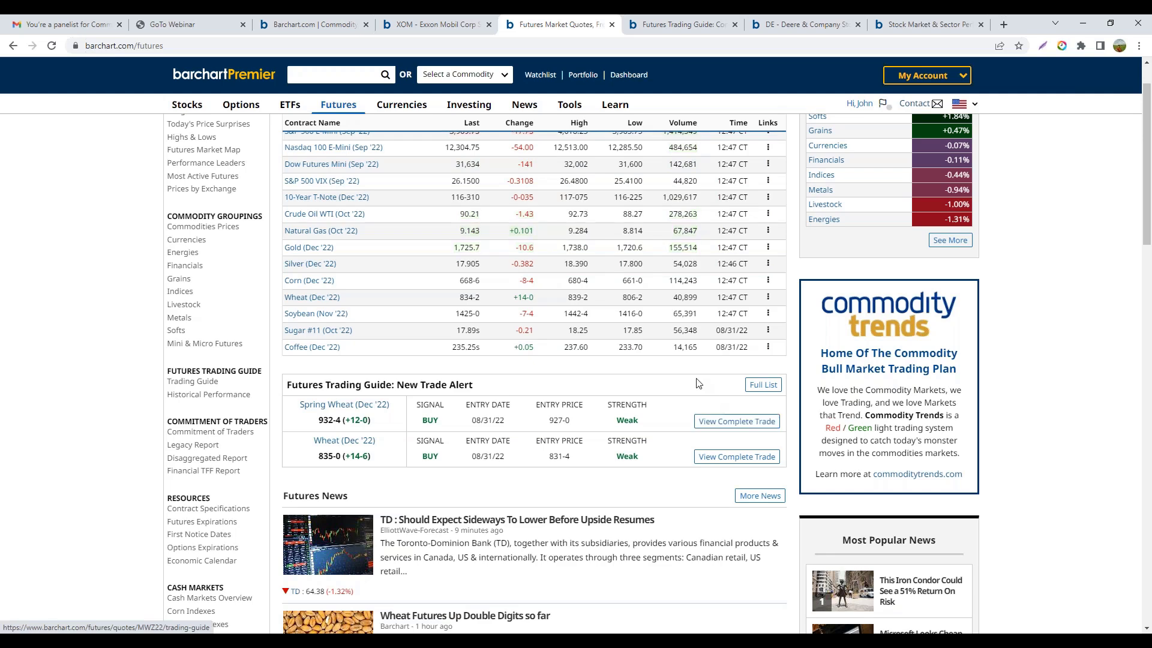
{"action": "scroll", "coordinate": [456, 312], "scroll_direction": "up", "scroll_amount": 1}
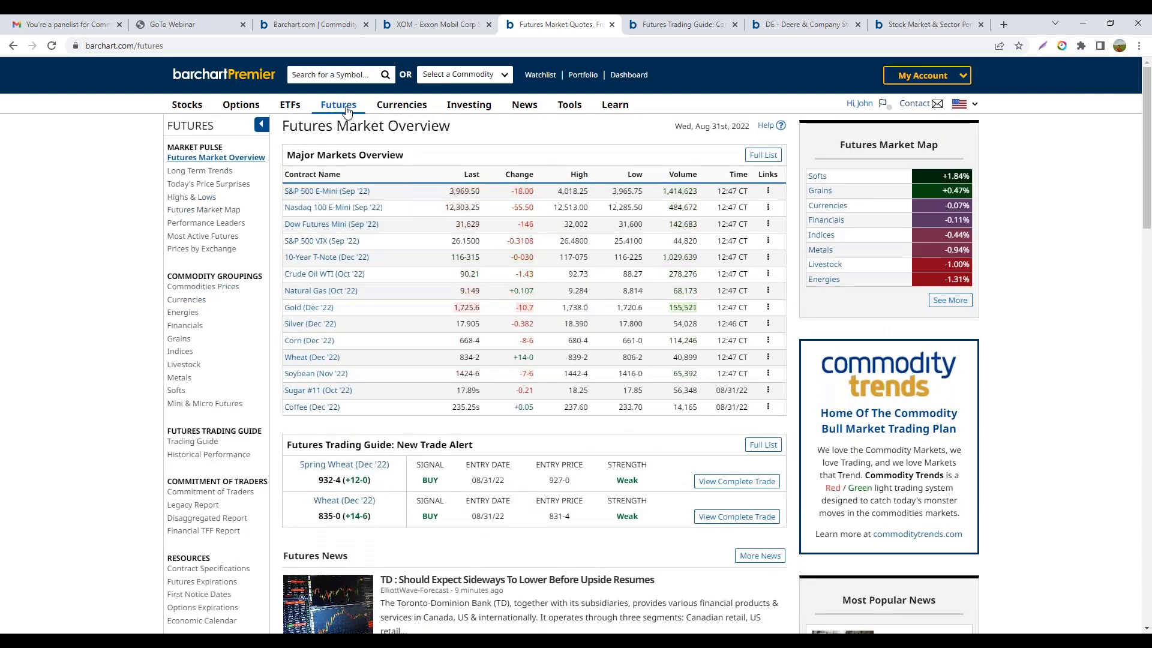
- Open the Futures Trading Guide's commodities overview to review the signals for all contracts
{"action": "mouse_move", "coordinate": [339, 104]}
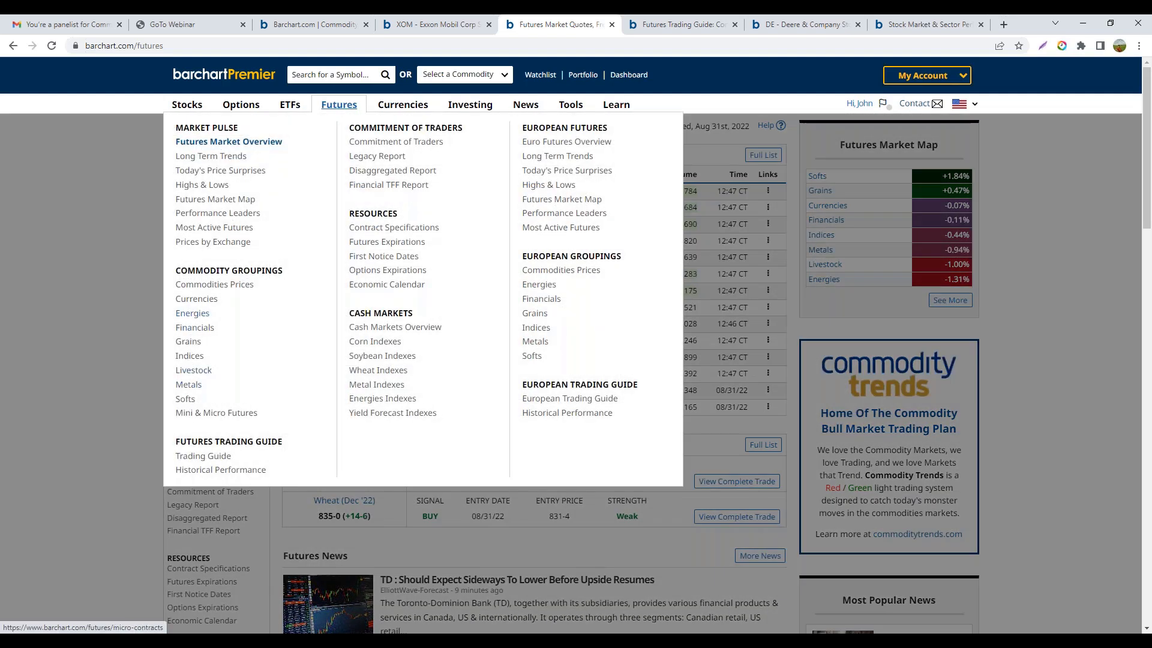
{"action": "left_click", "coordinate": [203, 457]}
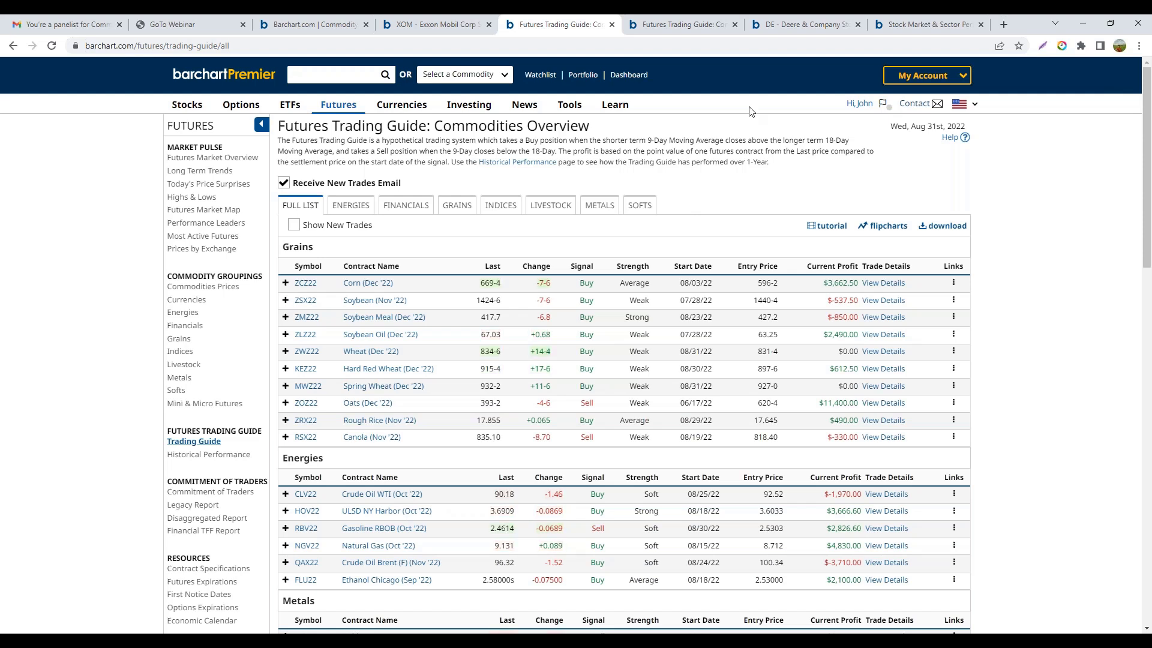
- Open the archived webinars, filter them by the Futures topic and look through the listed recordings
{"action": "mouse_move", "coordinate": [613, 112]}
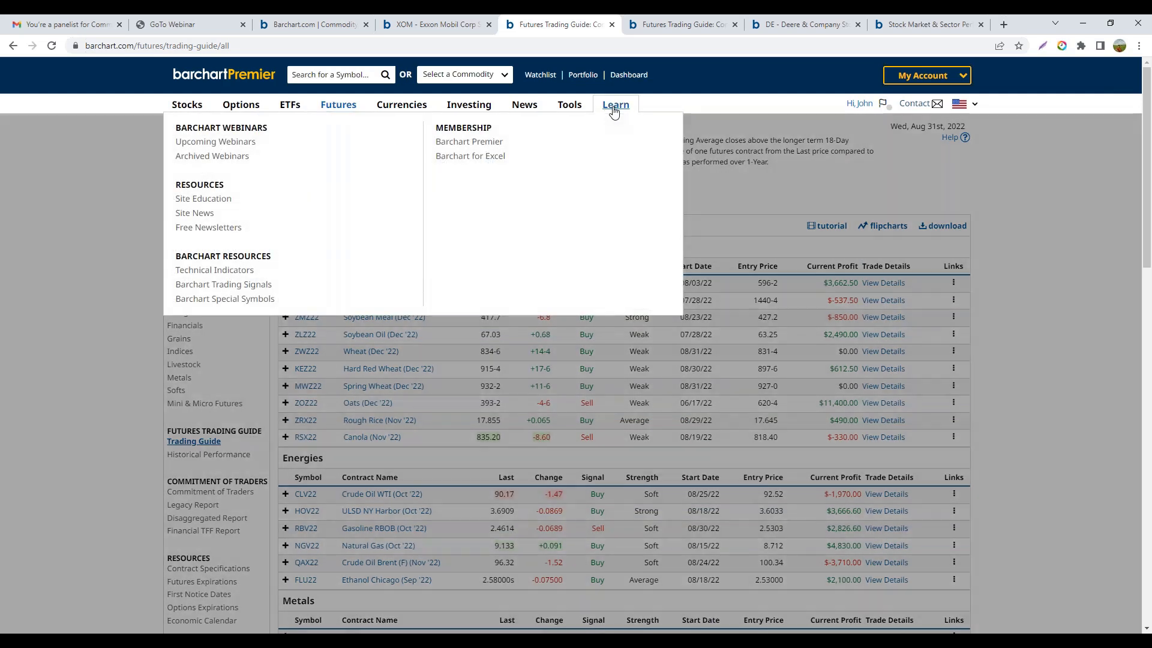
{"action": "left_click", "coordinate": [213, 158]}
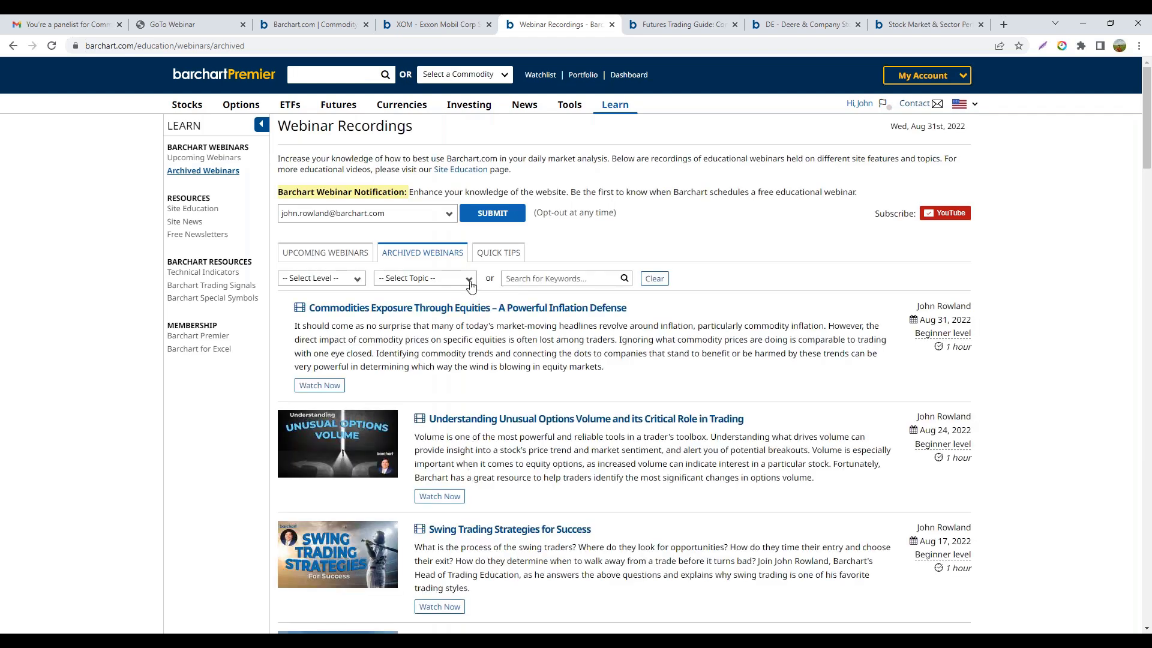
{"action": "left_click", "coordinate": [466, 279]}
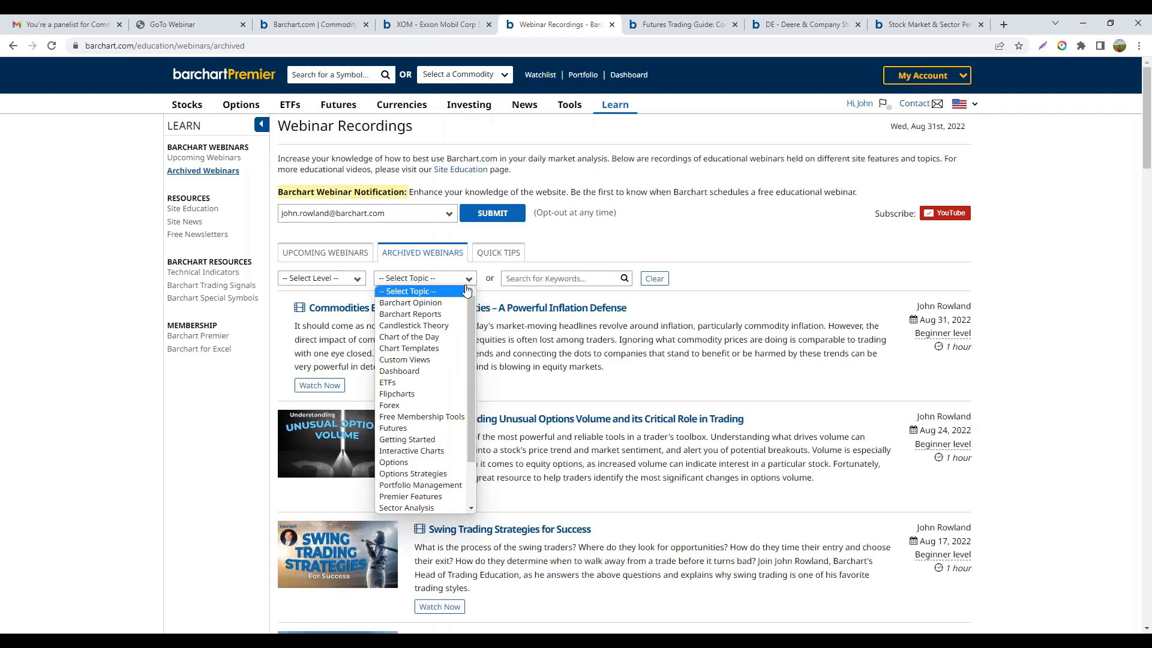
{"action": "left_click", "coordinate": [416, 430]}
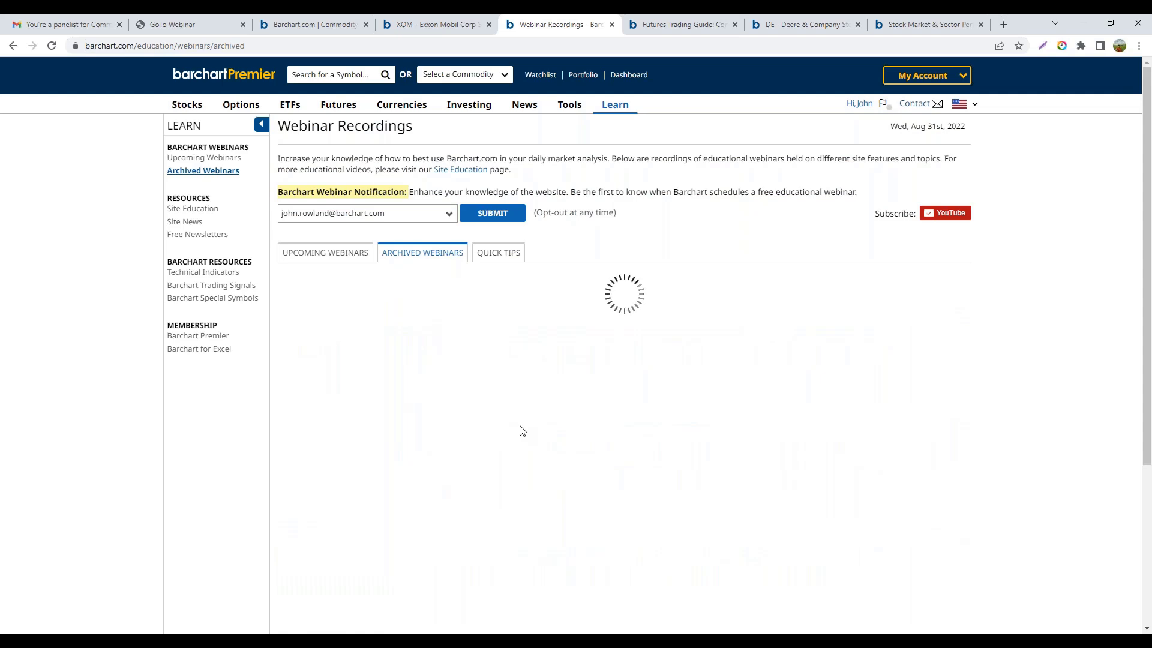
{"action": "scroll", "coordinate": [564, 424], "scroll_direction": "down", "scroll_amount": 5}
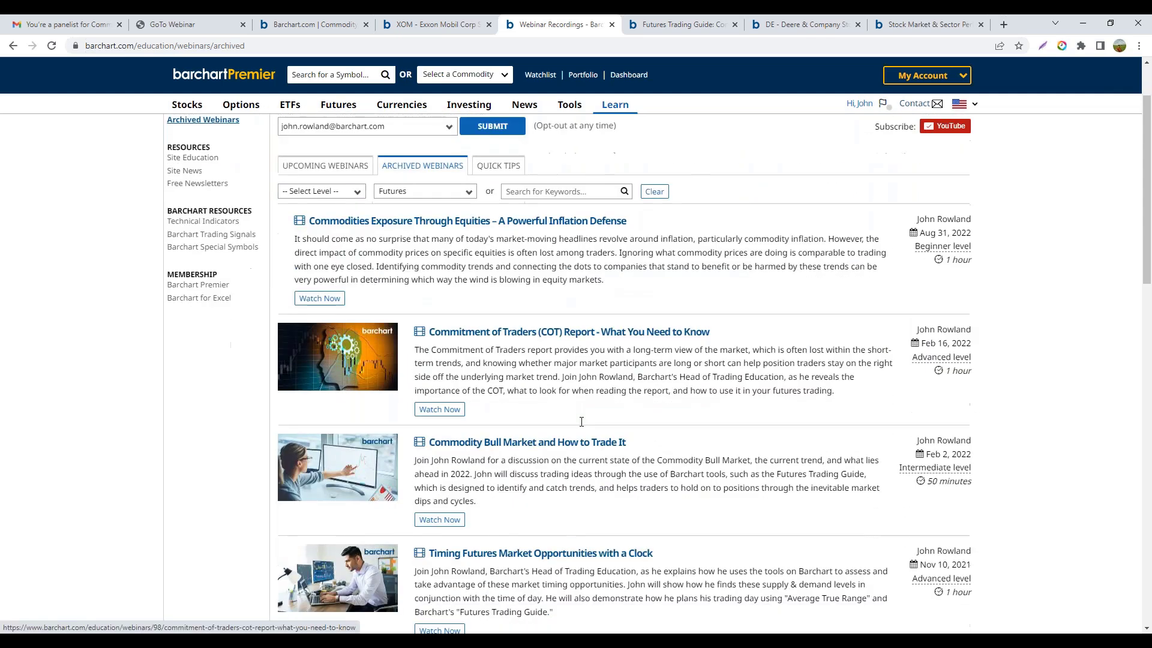
{"action": "scroll", "coordinate": [582, 422], "scroll_direction": "down", "scroll_amount": 6}
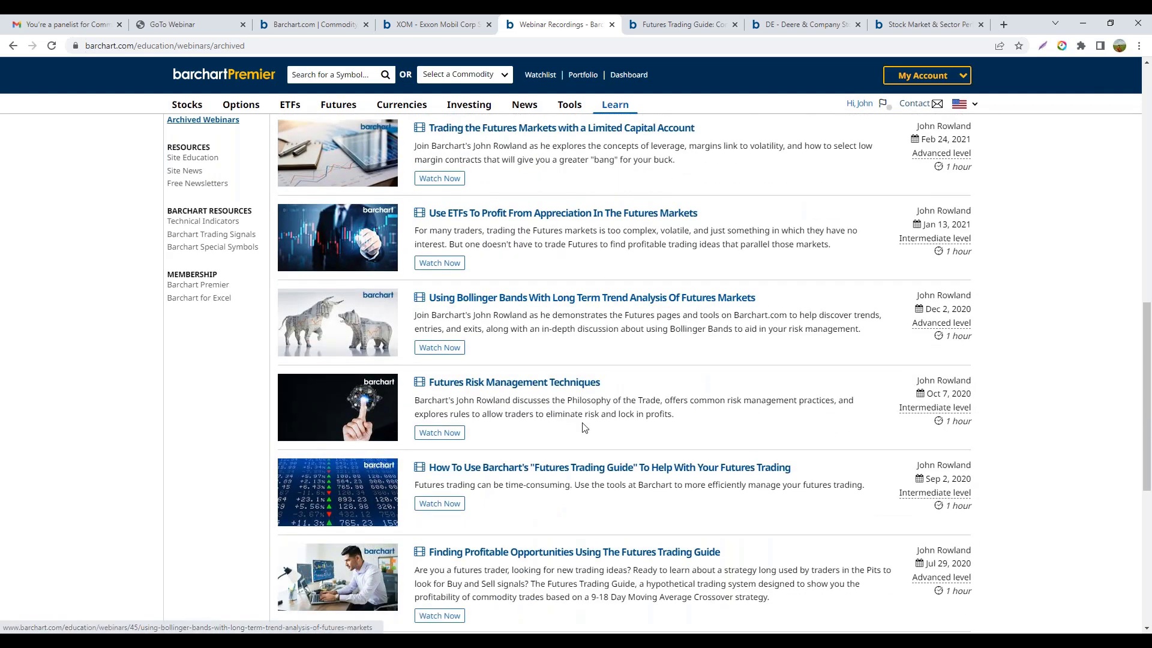
{"action": "scroll", "coordinate": [584, 428], "scroll_direction": "down", "scroll_amount": 1}
{"action": "scroll", "coordinate": [584, 427], "scroll_direction": "down", "scroll_amount": 1}
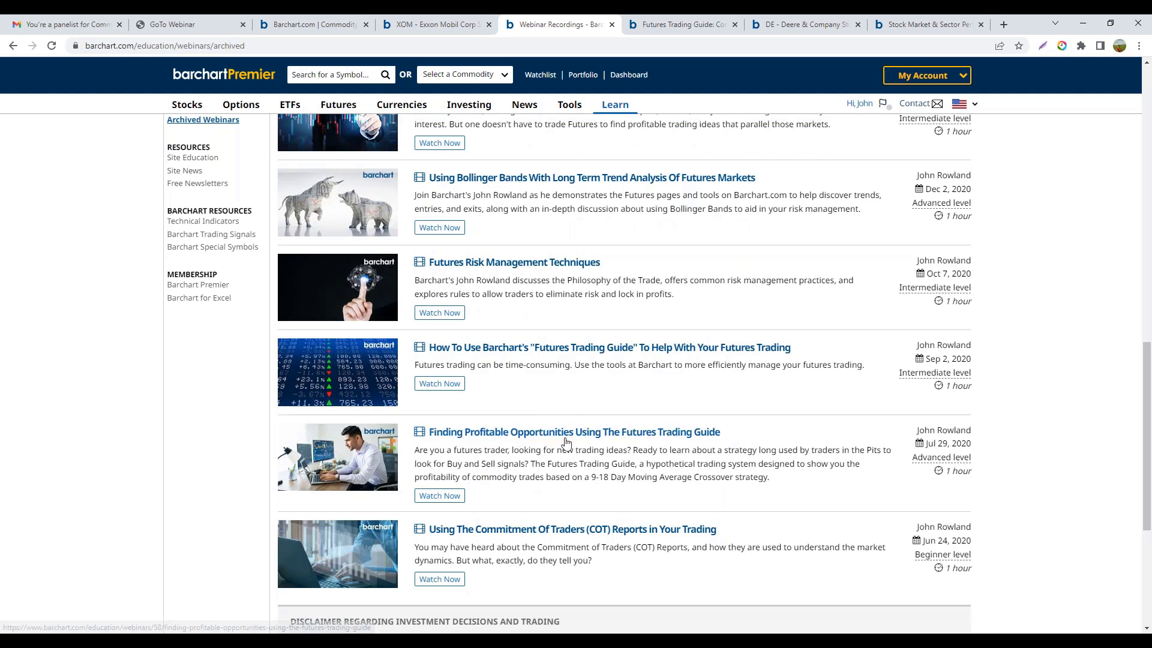
{"action": "scroll", "coordinate": [582, 414], "scroll_direction": "up", "scroll_amount": 3}
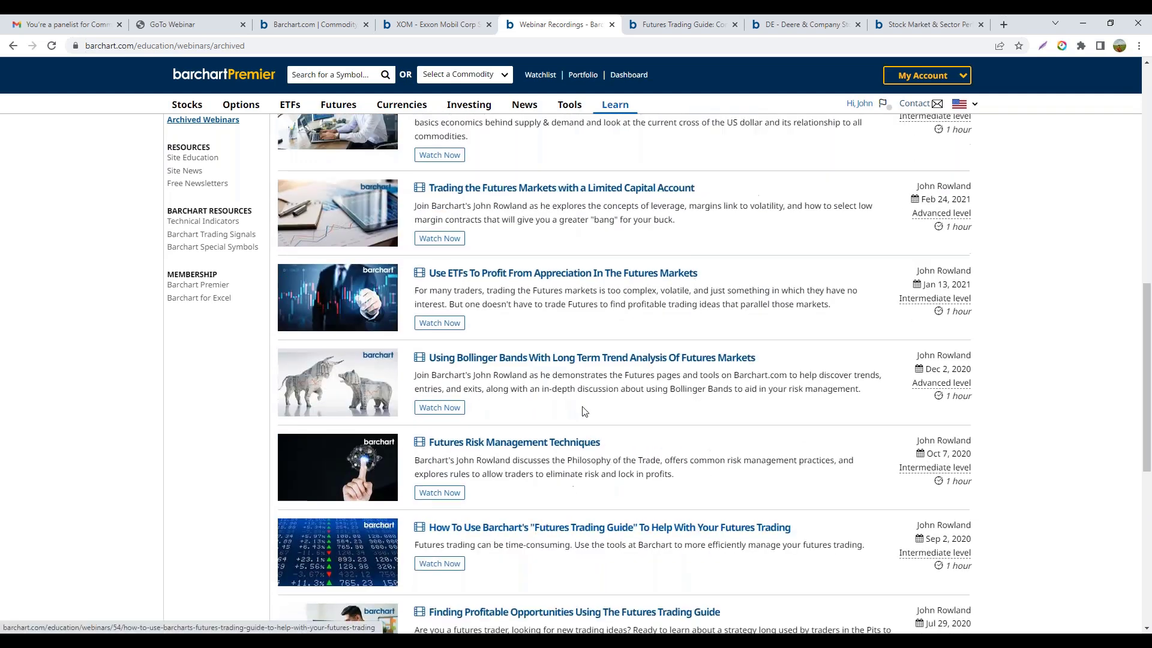
{"action": "scroll", "coordinate": [576, 408], "scroll_direction": "up", "scroll_amount": 1}
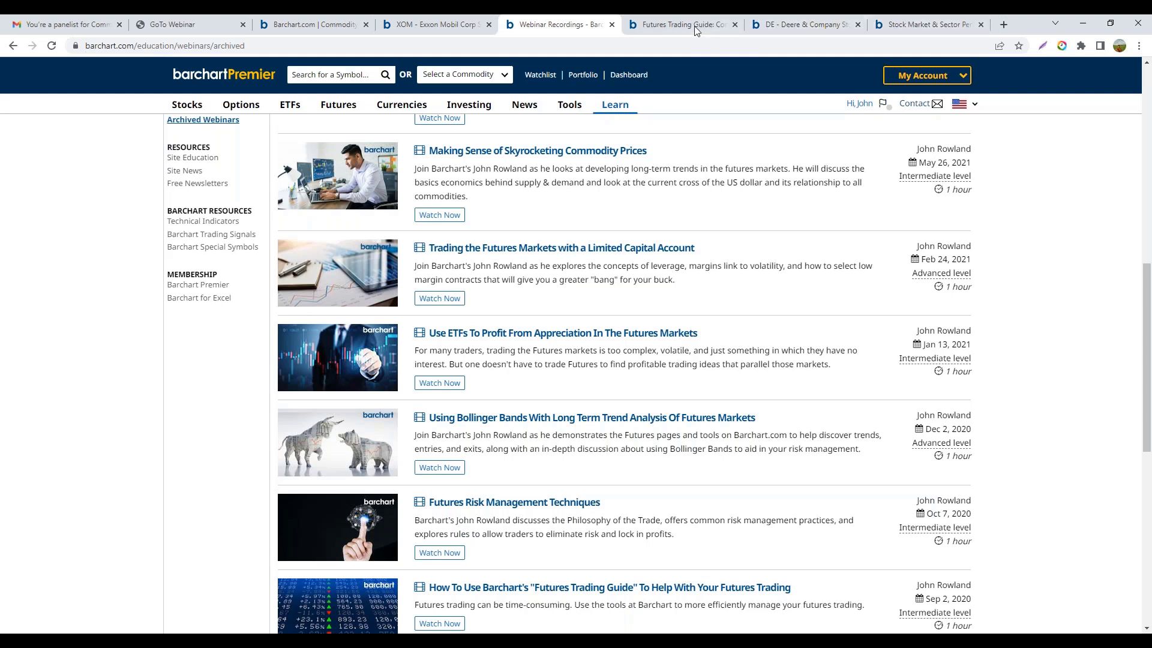
- Look up the Vaneck Gold Miners ETF (GDX) and examine its interactive chart against the gold overlay
{"action": "left_click", "coordinate": [351, 73]}
{"action": "type", "text": "g"}
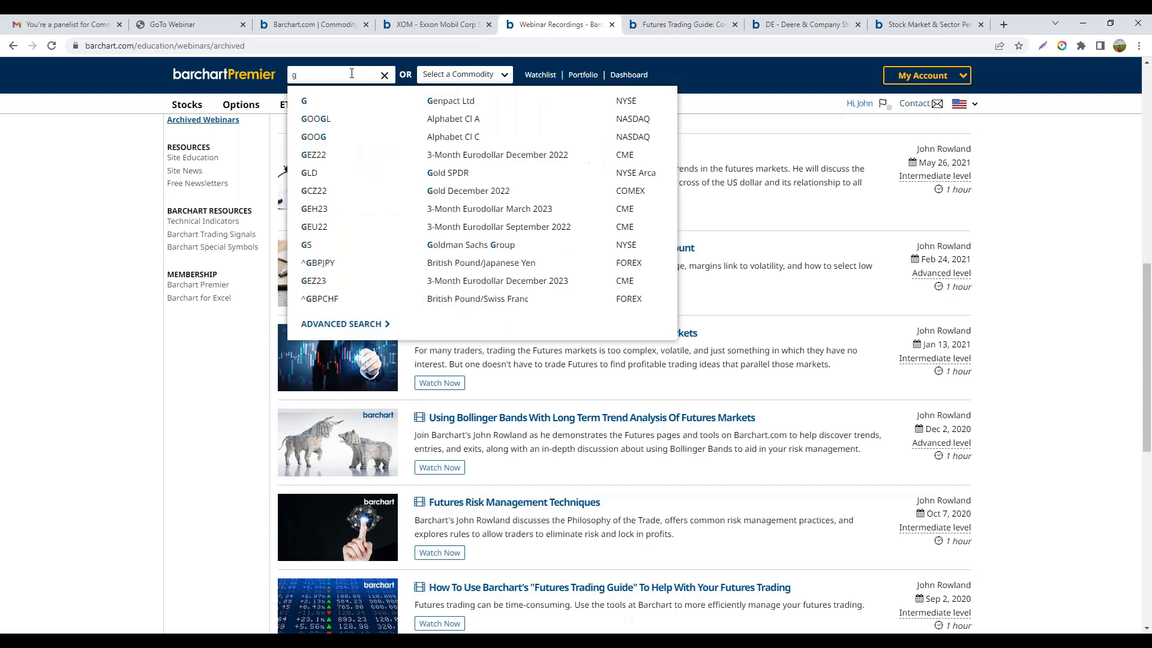
{"action": "type", "text": "dx"}
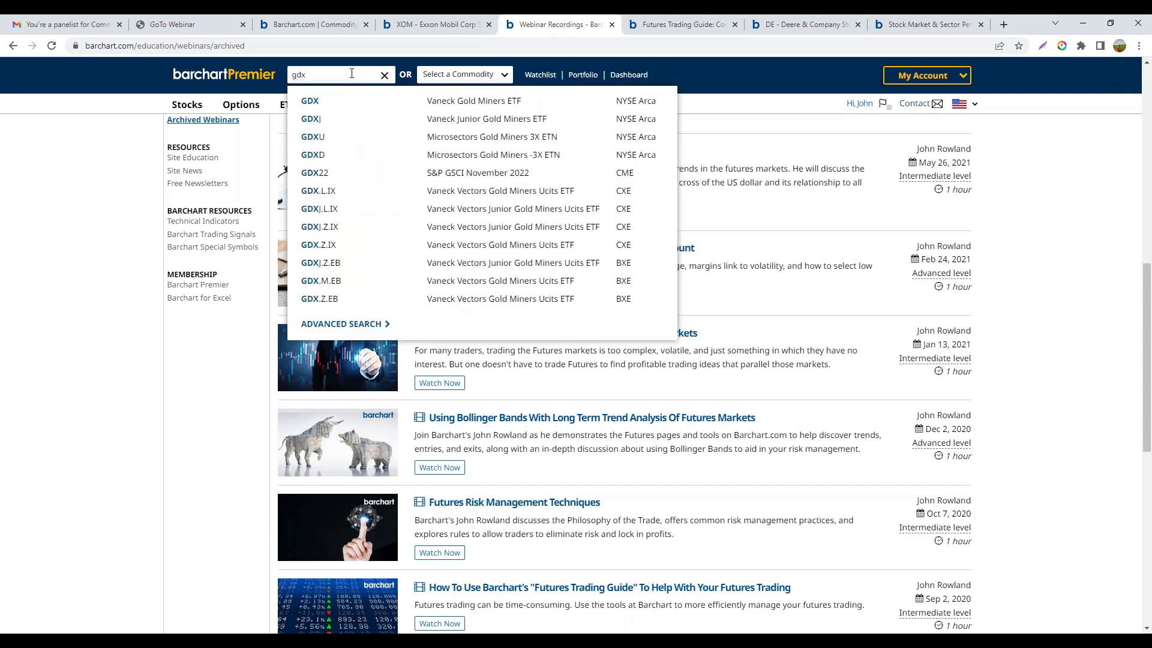
{"action": "left_click", "coordinate": [483, 102]}
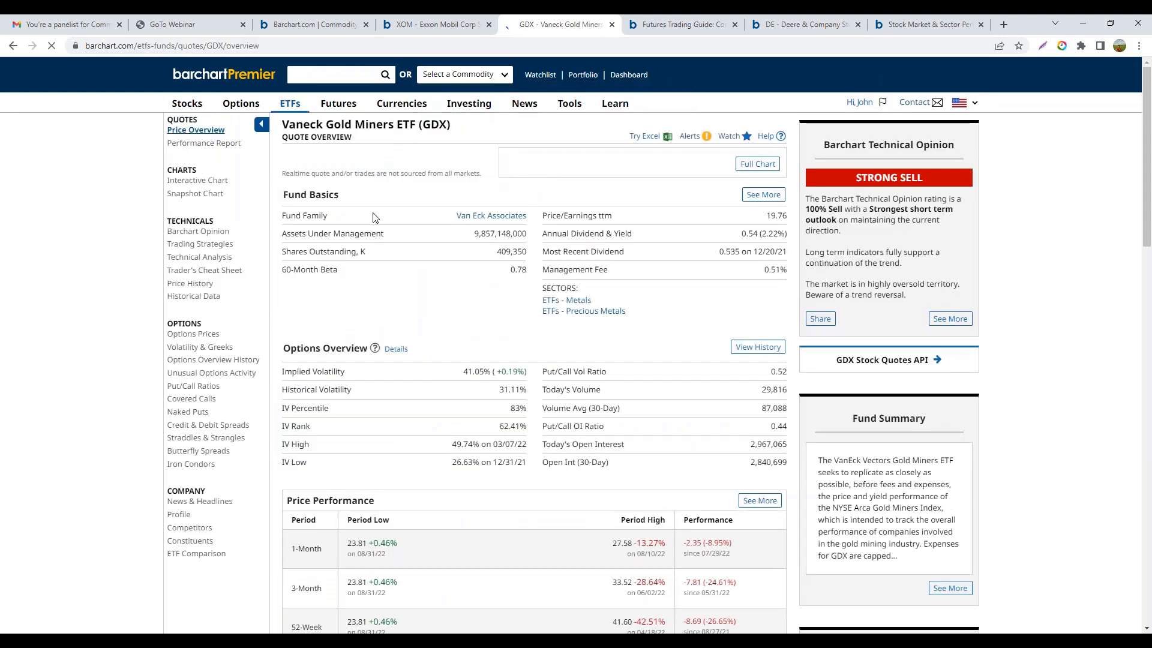
{"action": "left_click", "coordinate": [200, 182]}
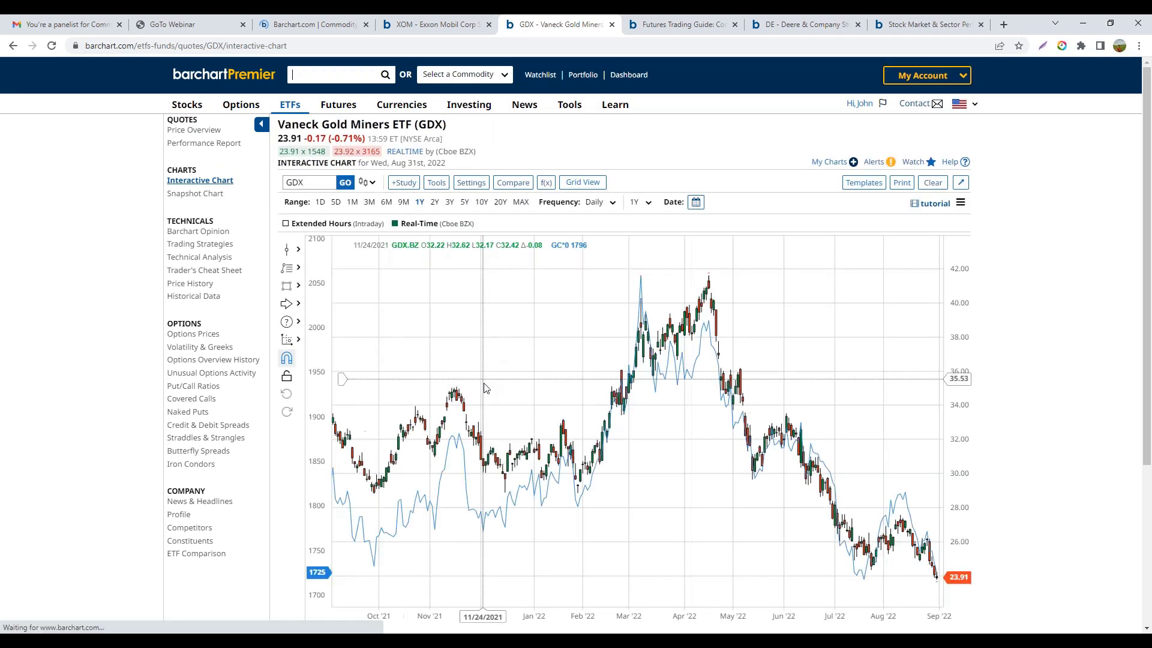
{"action": "scroll", "coordinate": [659, 503], "scroll_direction": "down", "scroll_amount": 5}
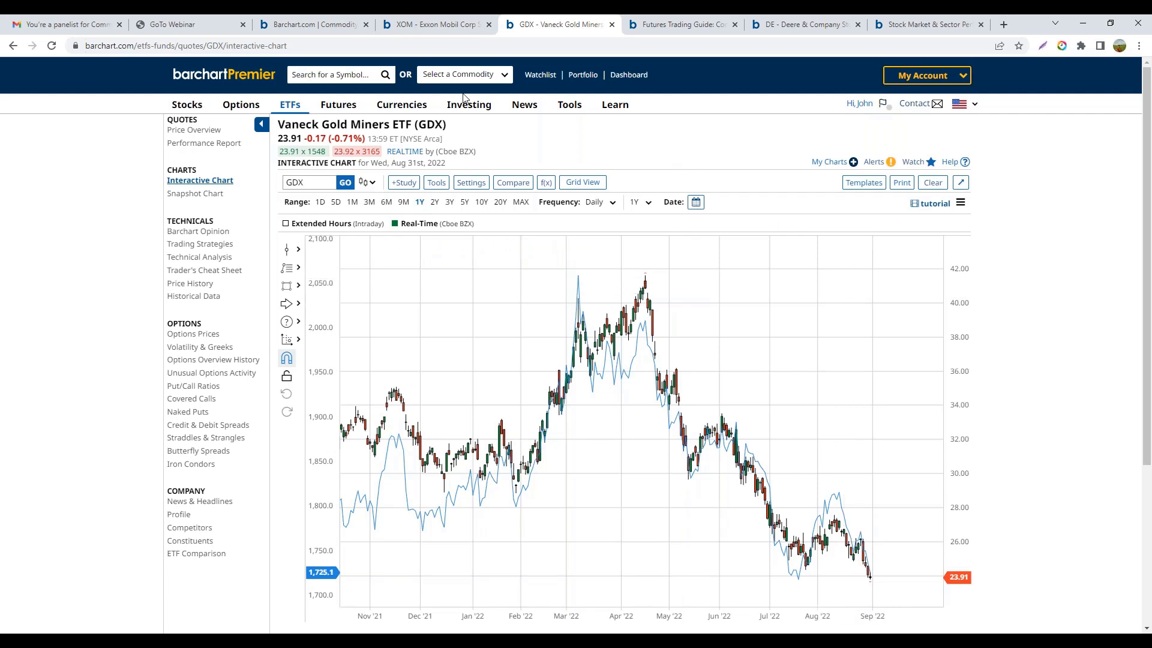
- Switch the interactive chart to Gold December 2022 (GCZ22) by looking up the symbol gc*0
{"action": "left_click", "coordinate": [322, 178]}
{"action": "type", "text": "g"}
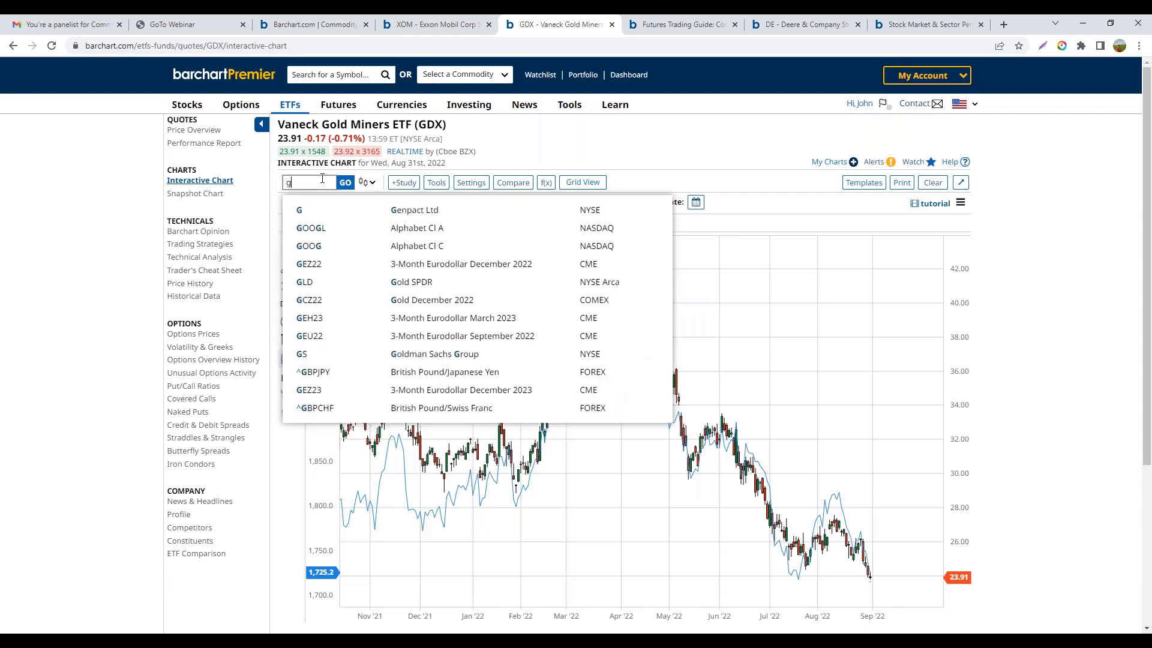
{"action": "type", "text": "c"}
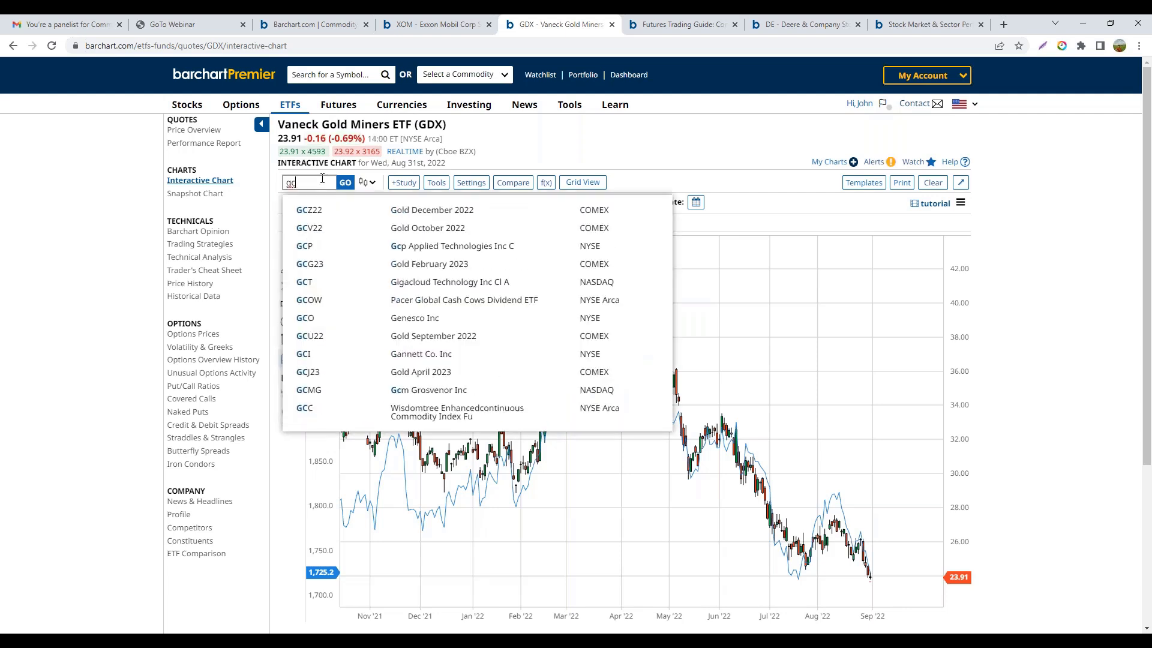
{"action": "type", "text": "80"}
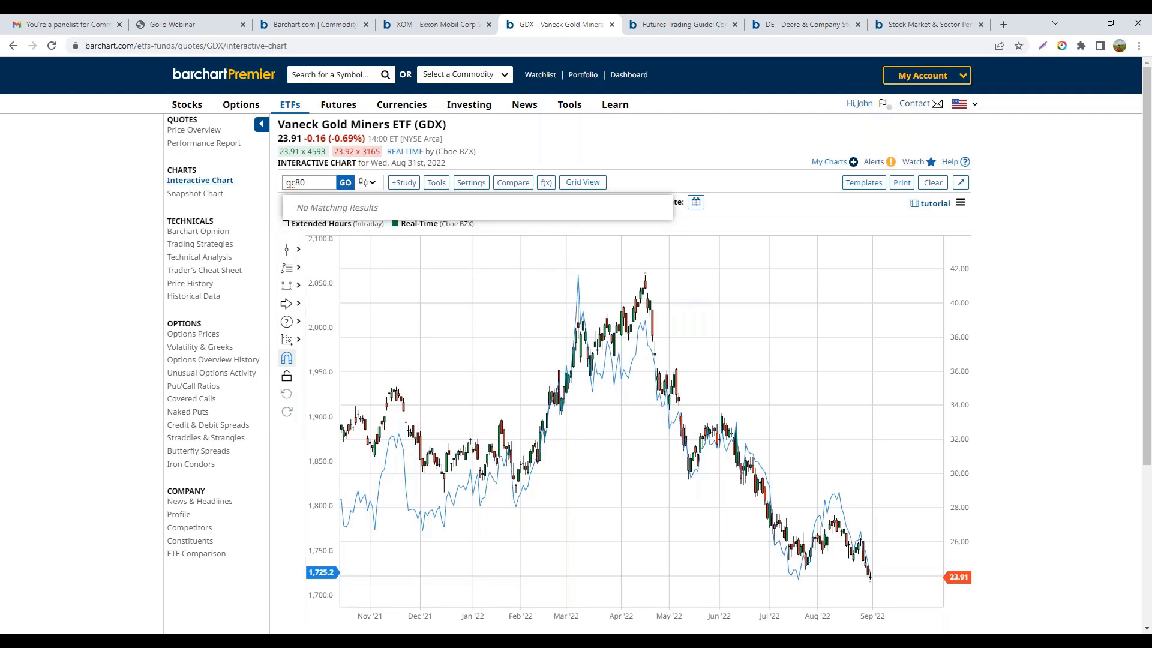
{"action": "key", "text": "BackSpace"}
{"action": "key", "text": "BackSpace"}
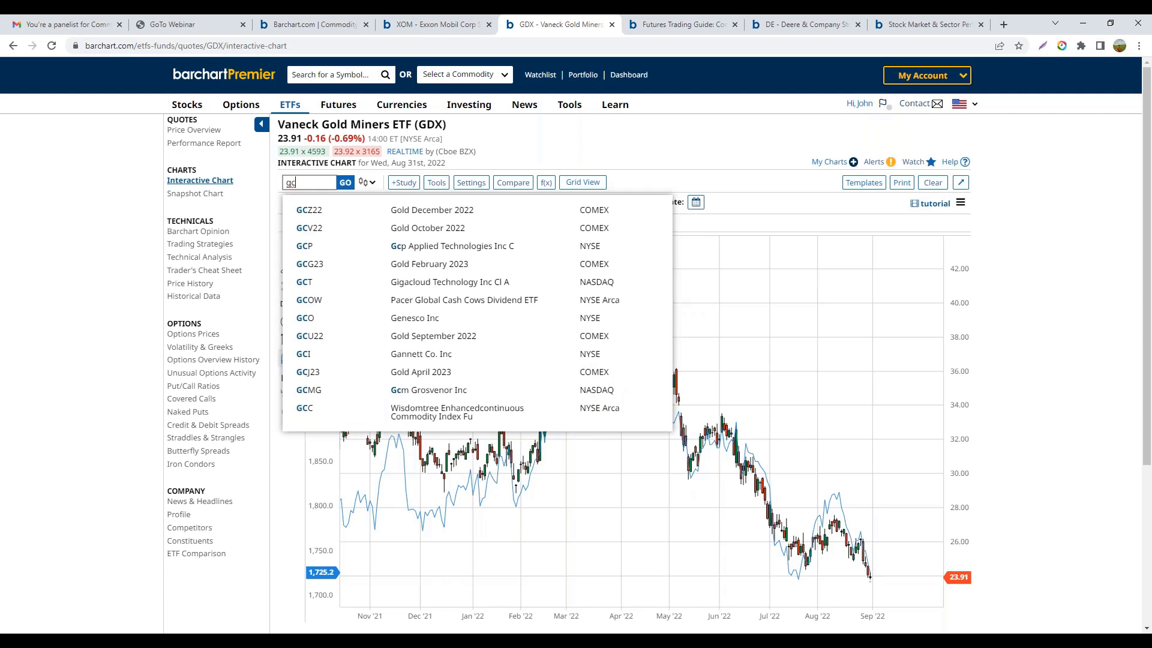
{"action": "type", "text": "*"}
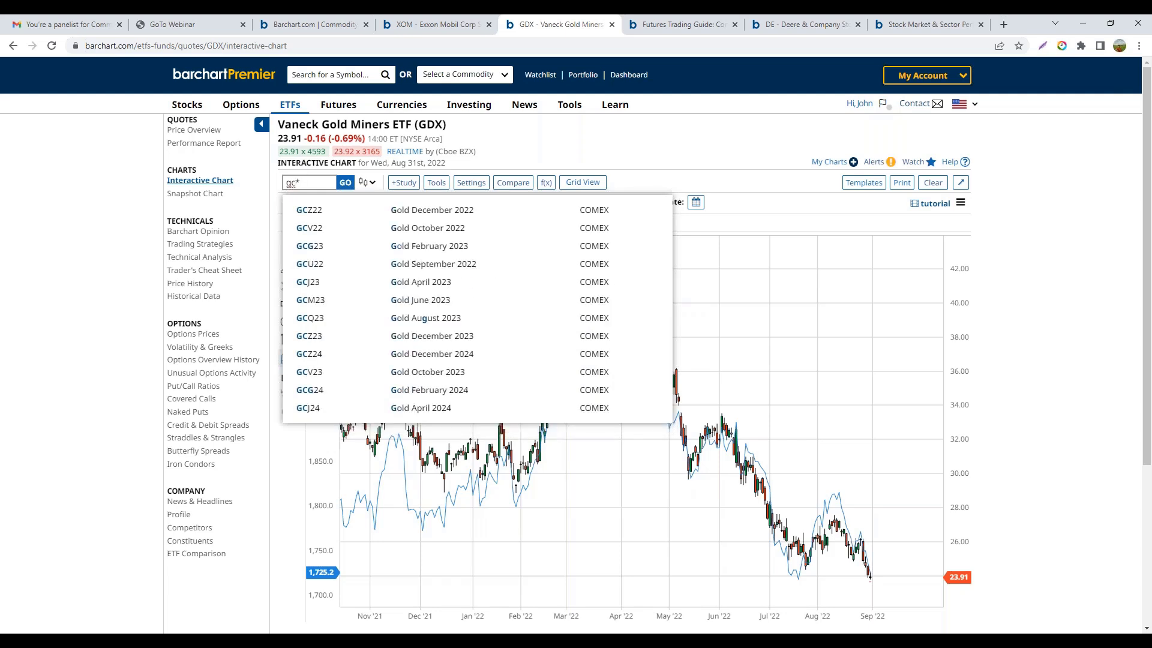
{"action": "type", "text": "0"}
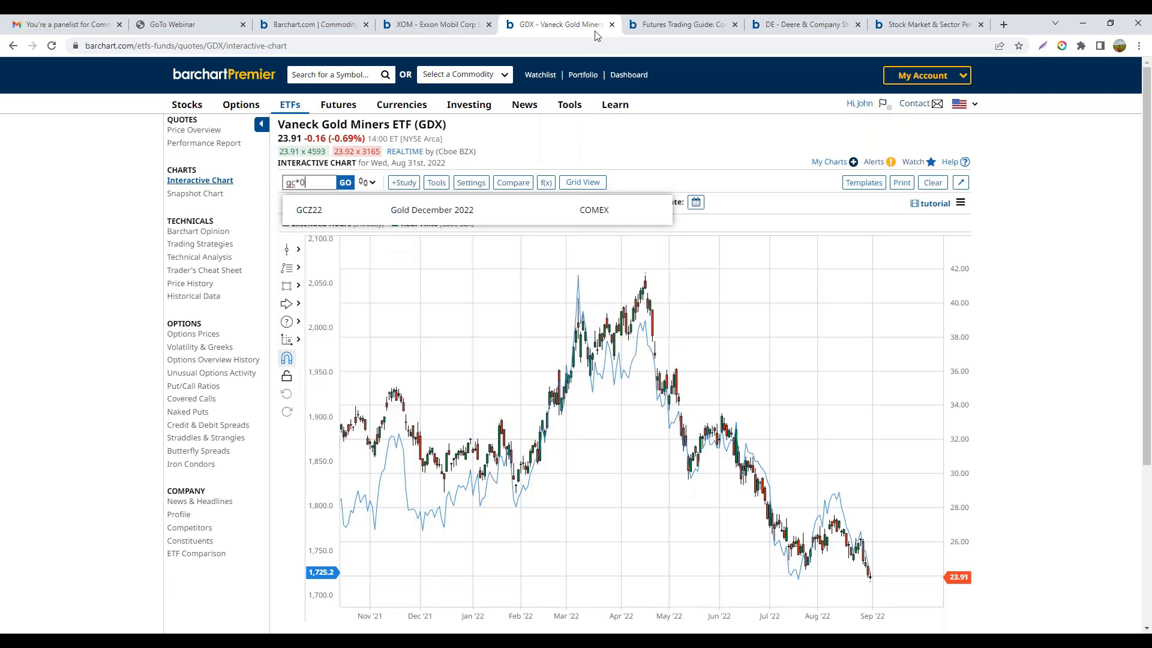
{"action": "left_click", "coordinate": [432, 210]}
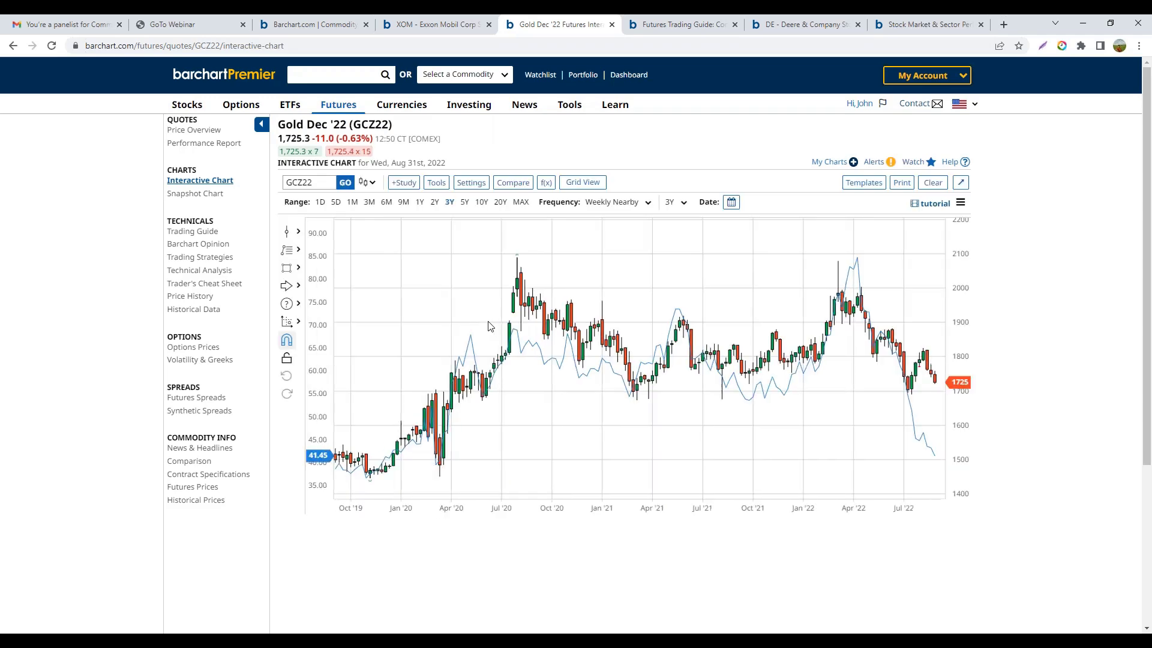
- Open the price overview for Gold Dec '22 and review its related instruments, contract specifications and gold-related ETFs
{"action": "left_click", "coordinate": [201, 134]}
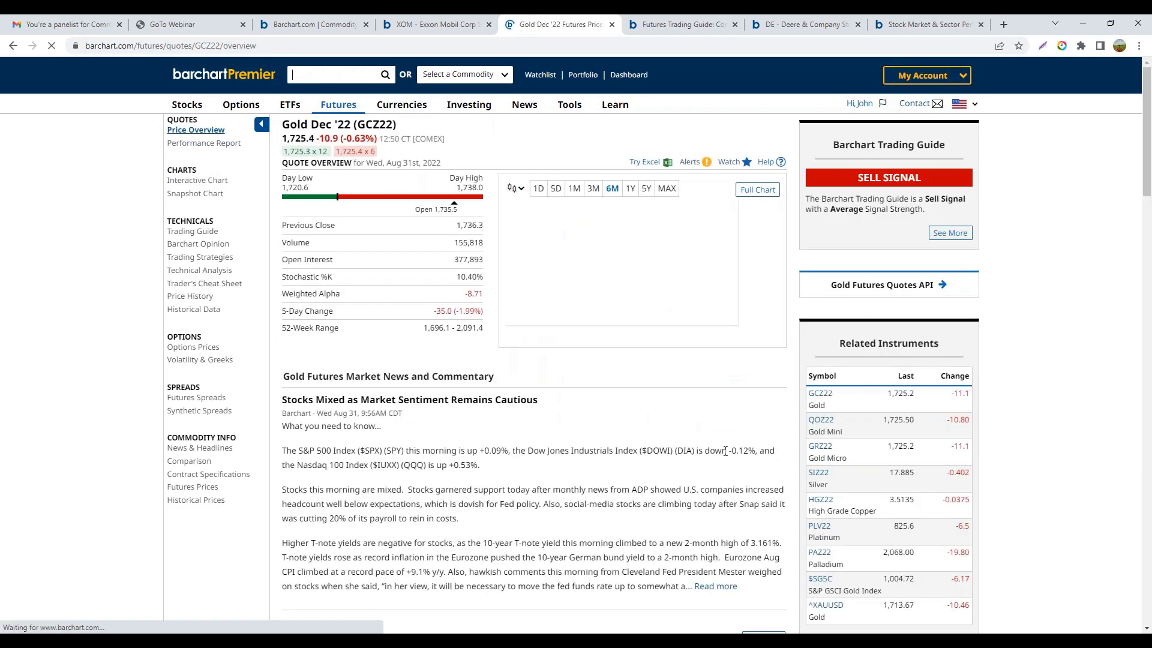
{"action": "scroll", "coordinate": [715, 454], "scroll_direction": "down", "scroll_amount": 1}
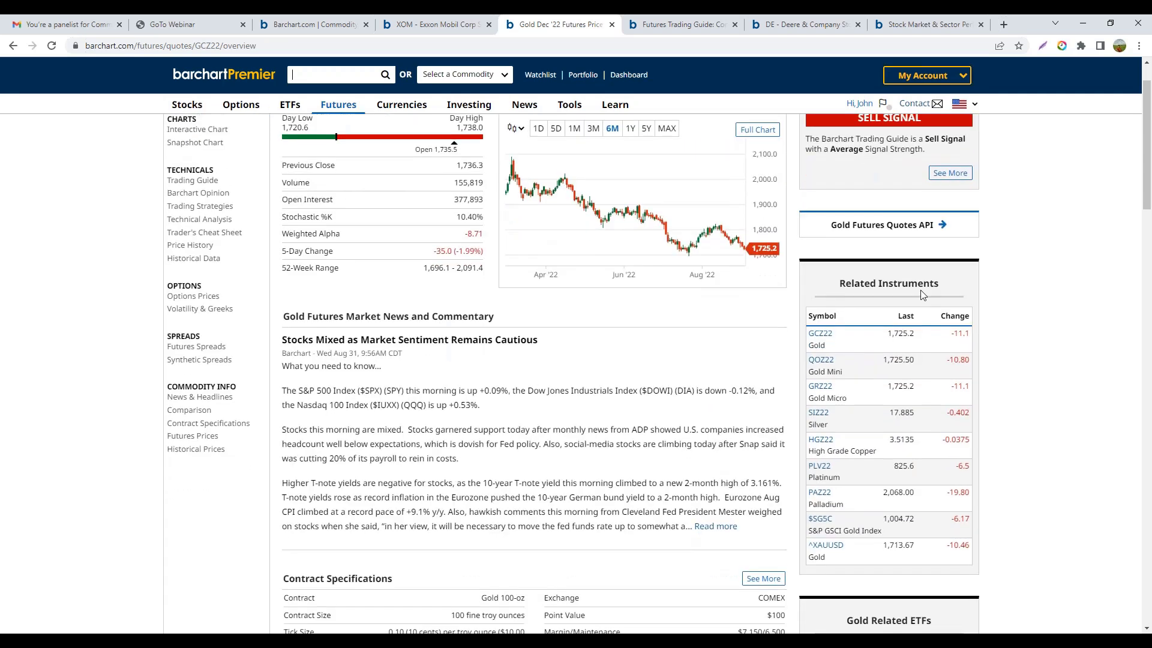
{"action": "scroll", "coordinate": [868, 285], "scroll_direction": "down", "scroll_amount": 3}
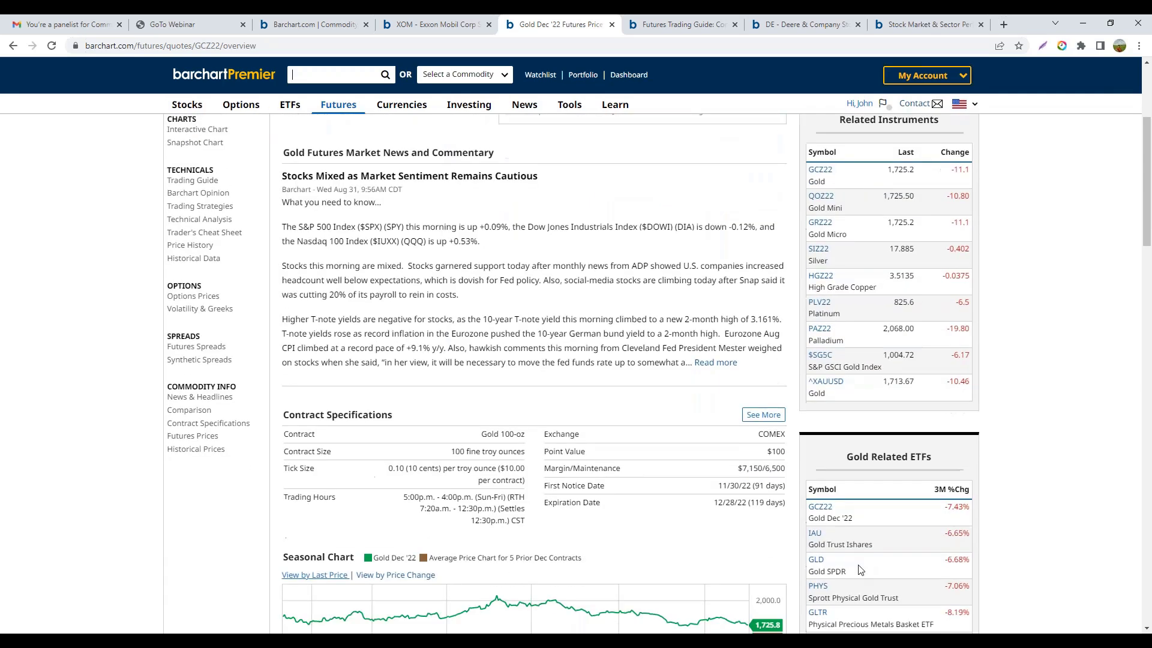
{"action": "scroll", "coordinate": [864, 309], "scroll_direction": "down", "scroll_amount": 3}
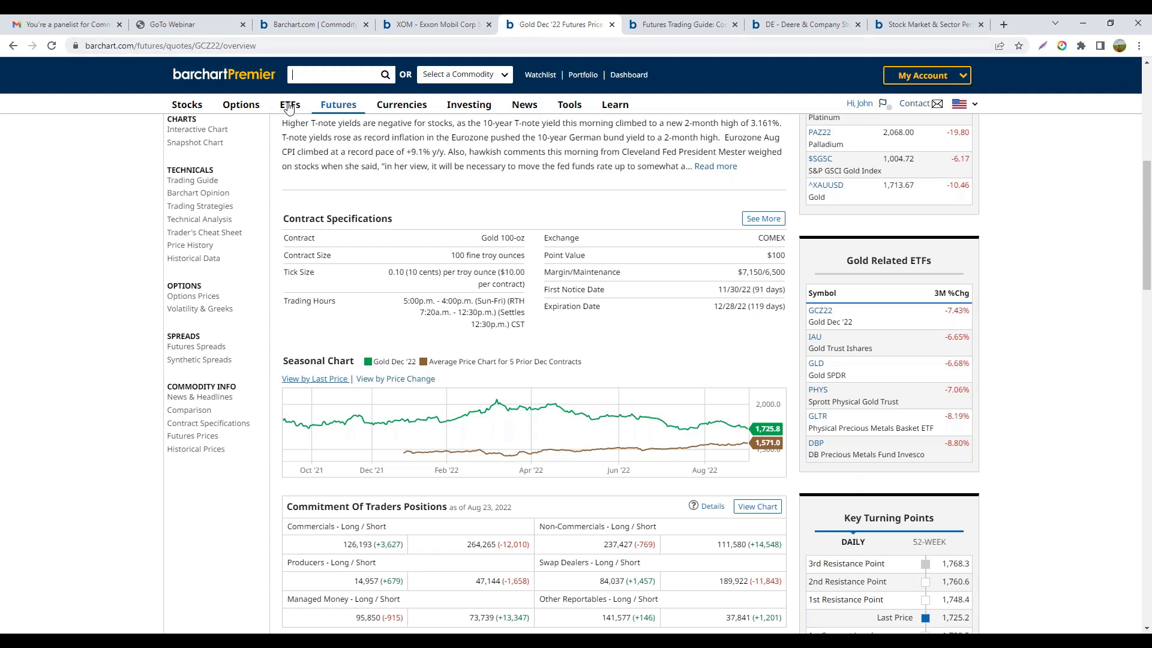
- Open the ETF Finder and filter the funds by Commodity, Agriculture and Corn
{"action": "mouse_move", "coordinate": [286, 110]}
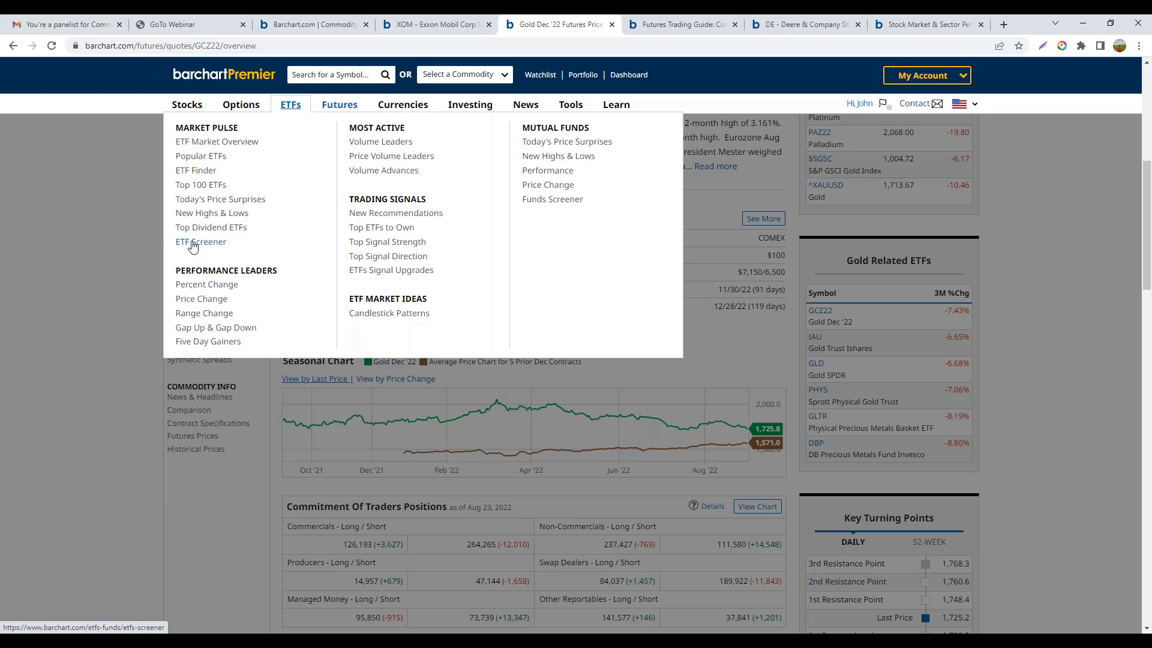
{"action": "left_click", "coordinate": [198, 172]}
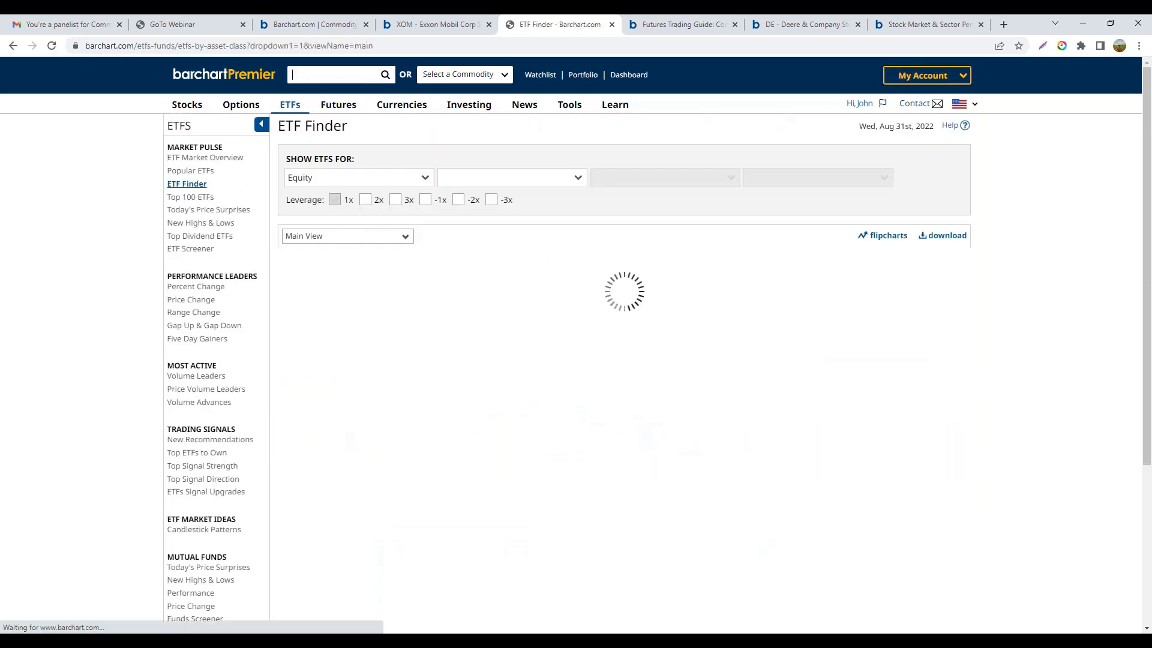
{"action": "left_click", "coordinate": [425, 178]}
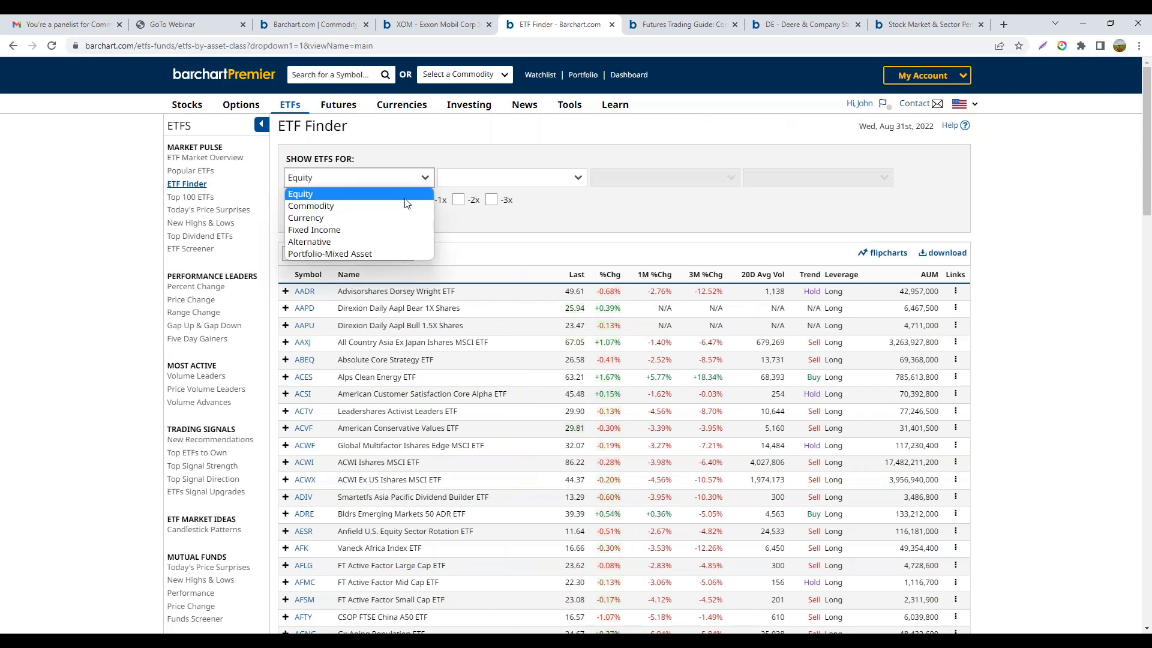
{"action": "left_click", "coordinate": [340, 205]}
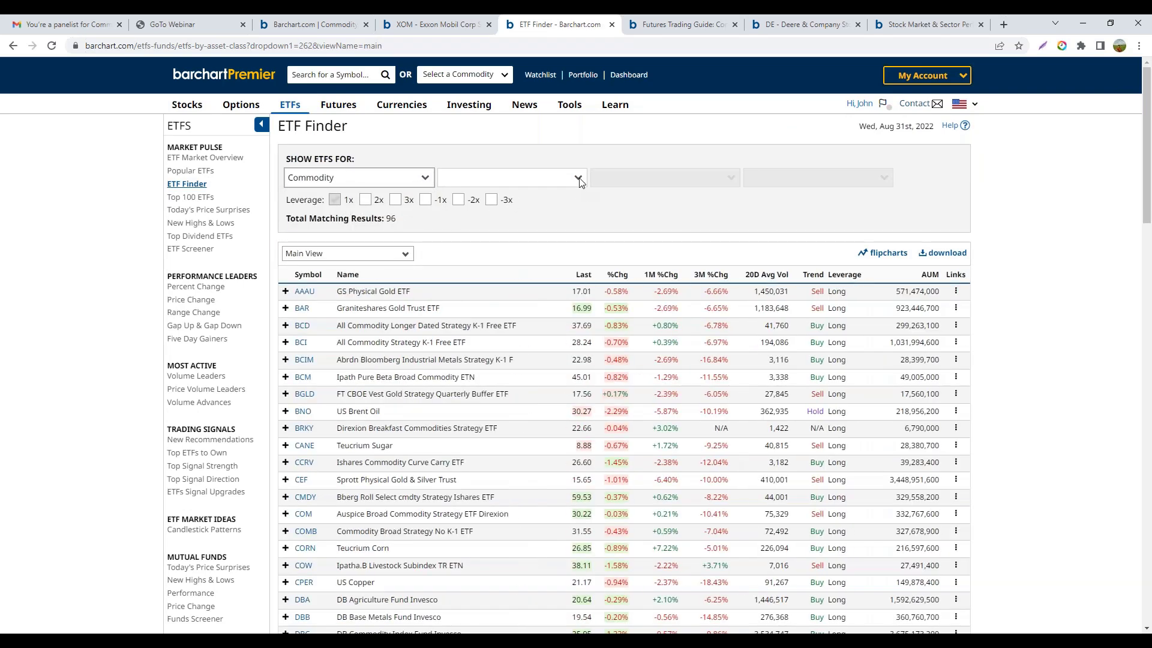
{"action": "left_click", "coordinate": [577, 178]}
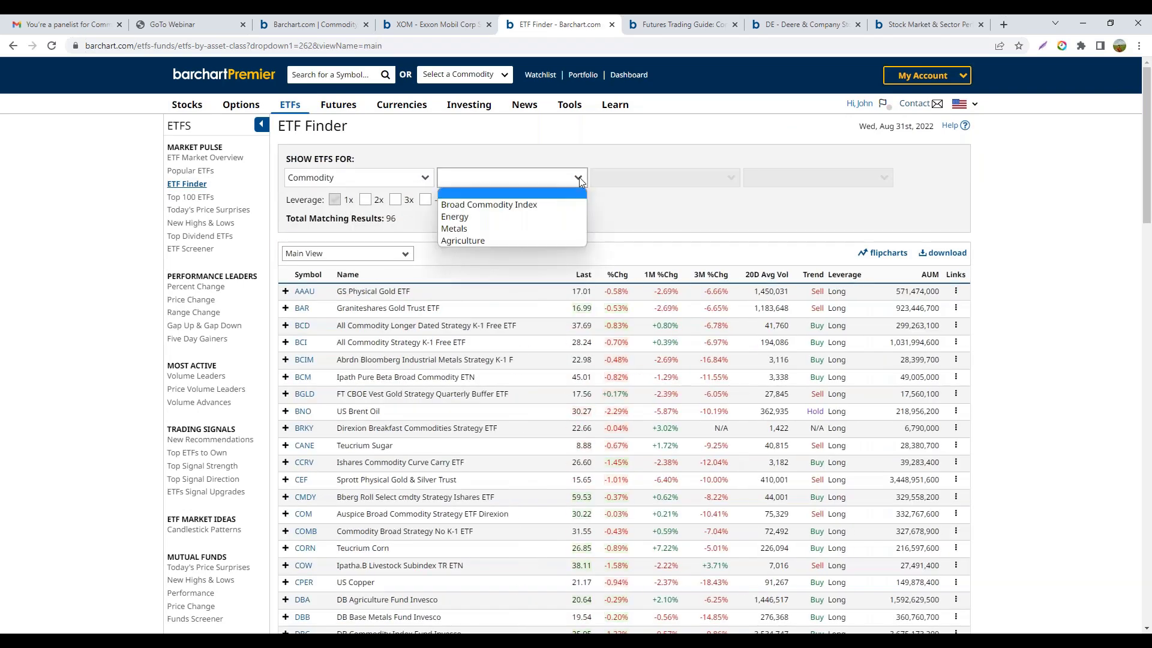
{"action": "left_click", "coordinate": [488, 239]}
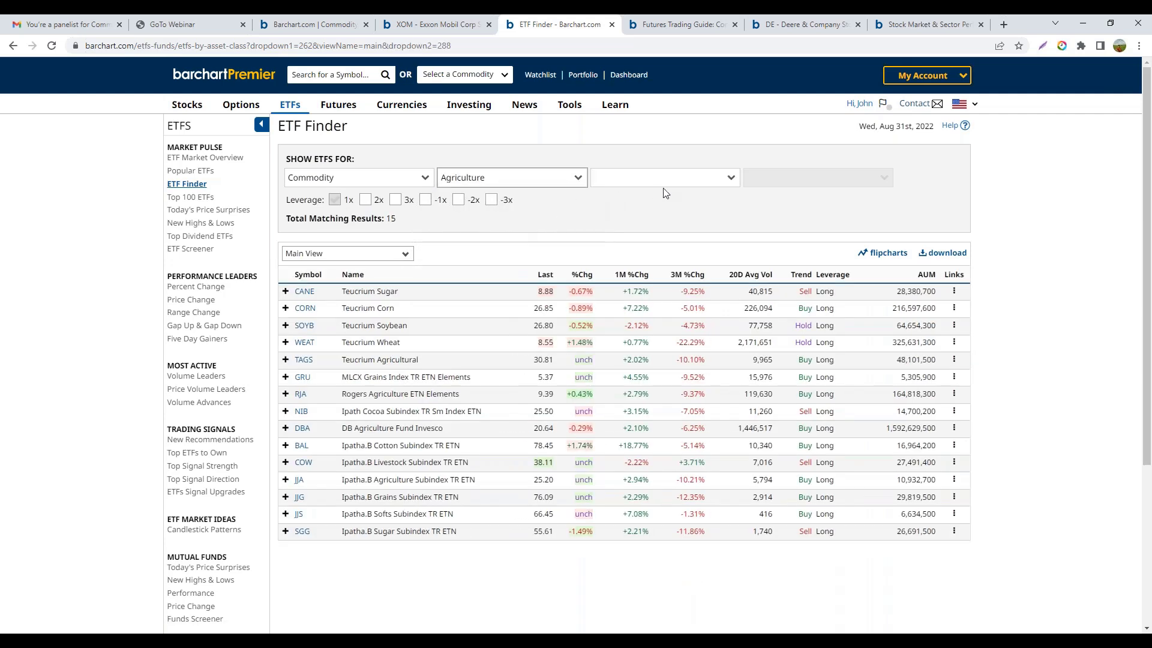
{"action": "left_click", "coordinate": [730, 177]}
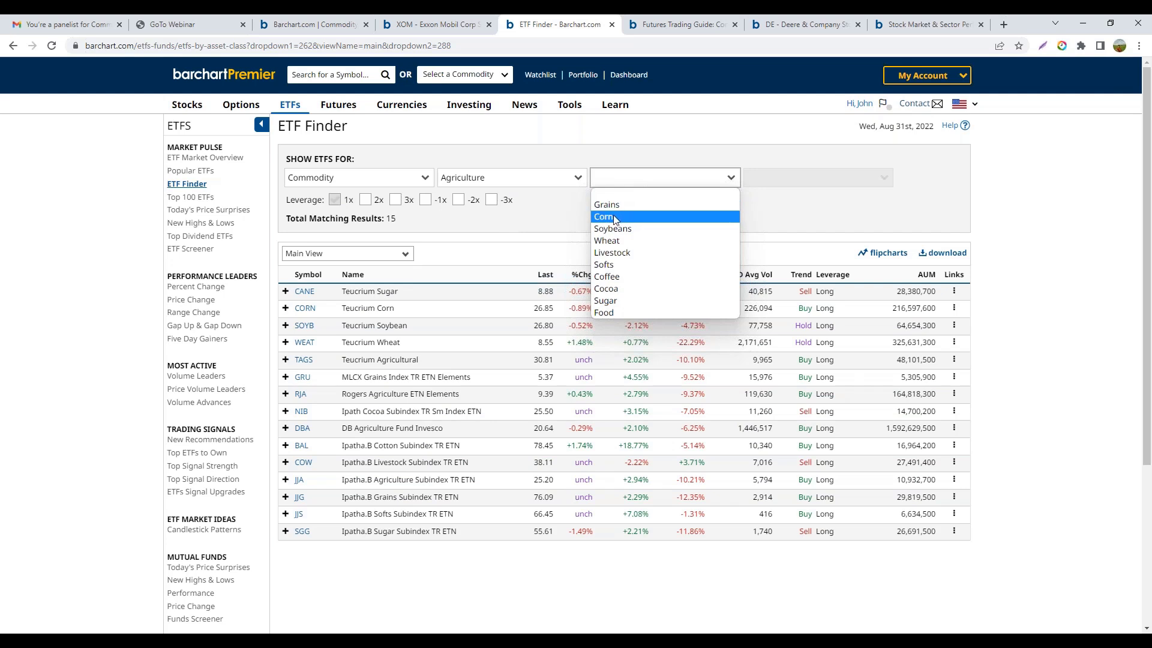
{"action": "left_click", "coordinate": [620, 216]}
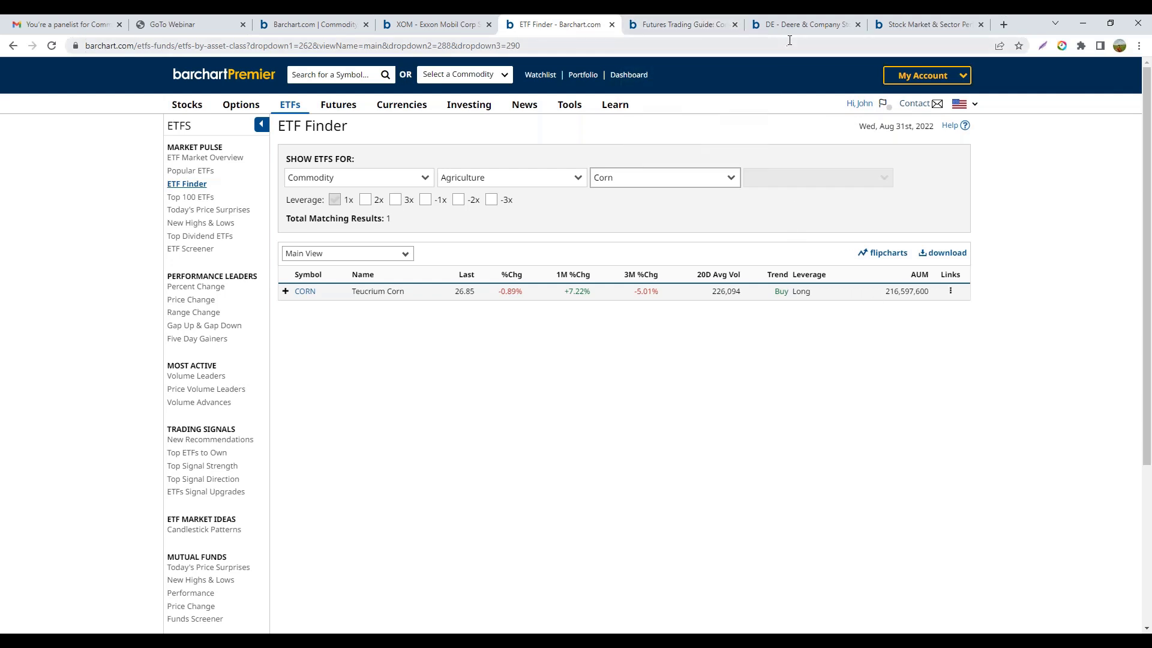
- Open the Commodity Equities watchlist and review its list of commodities and related stocks
{"action": "left_click", "coordinate": [547, 76]}
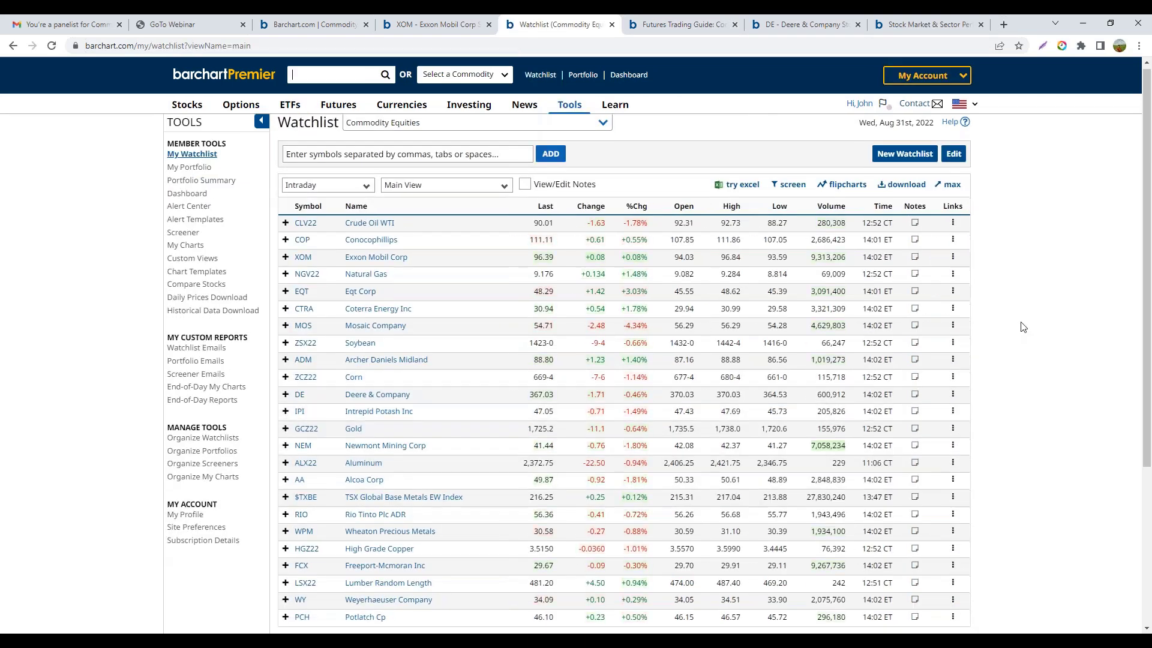
{"action": "scroll", "coordinate": [1022, 318], "scroll_direction": "down", "scroll_amount": 1}
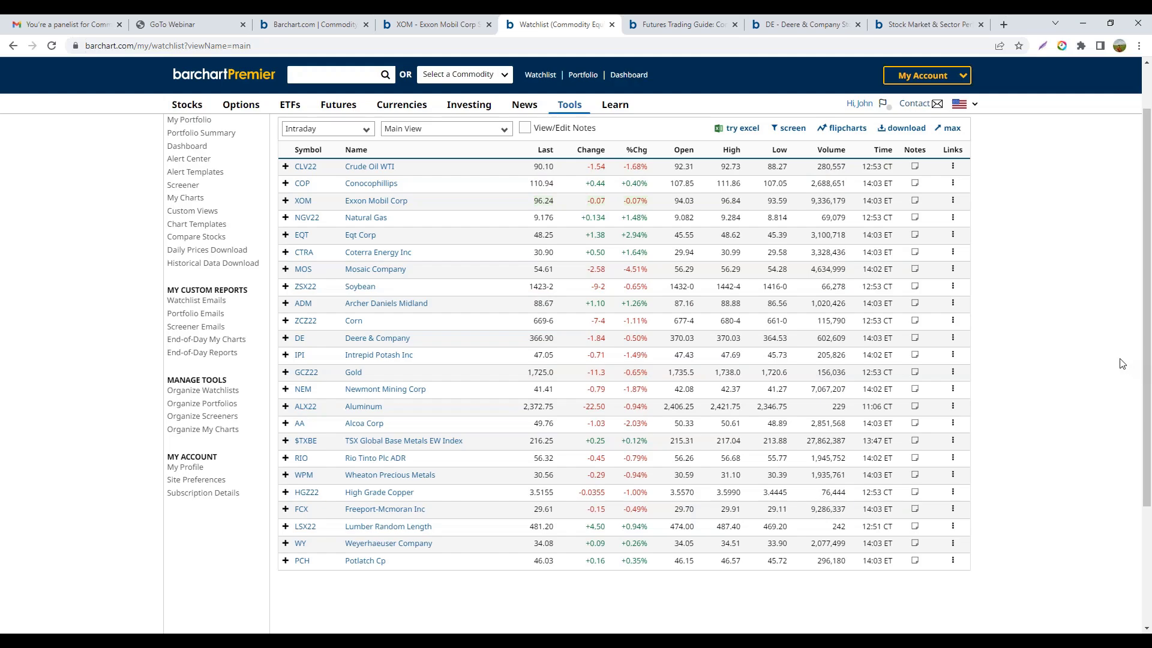
- Switch to the slide presentation and advance from the disclaimer to the Takeaways slide
{"action": "key", "text": "alt+Tab"}
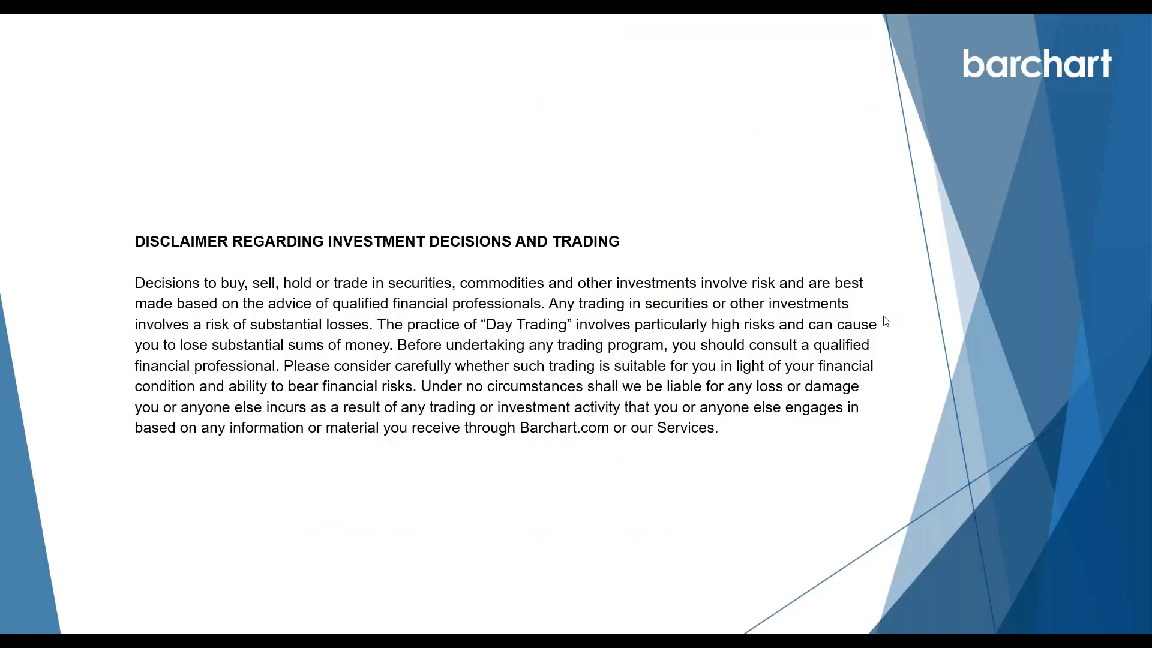
{"action": "left_click", "coordinate": [862, 367]}
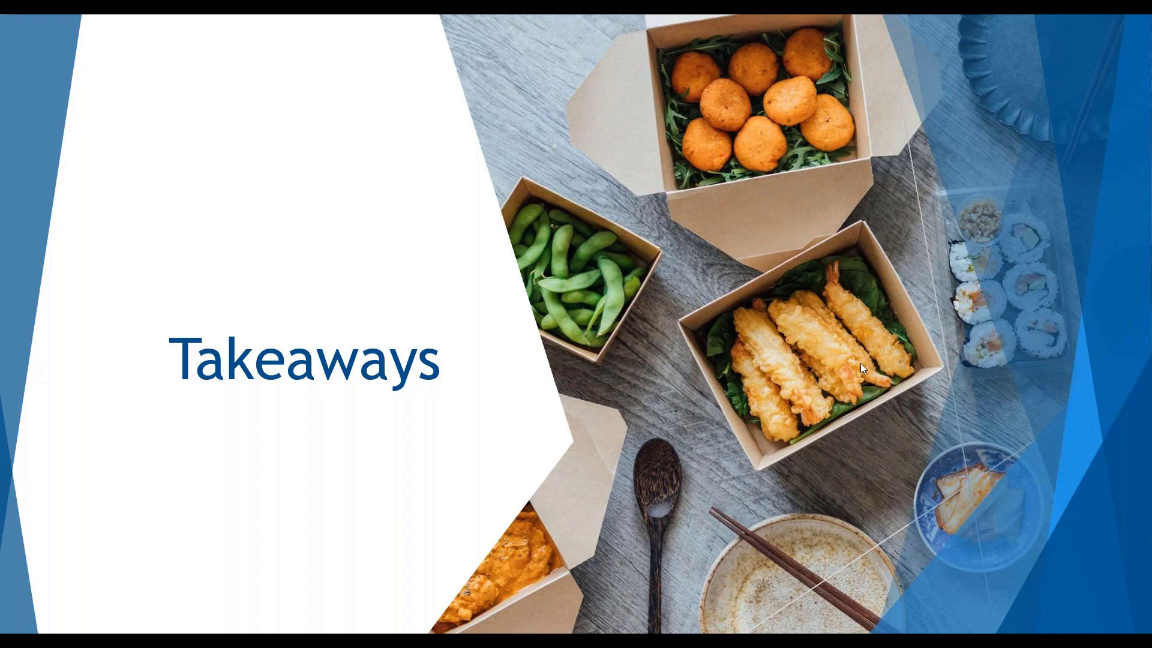
- Return to Barchart in the browser and open the Upcoming Webinars page
{"action": "key", "text": "alt+Tab"}
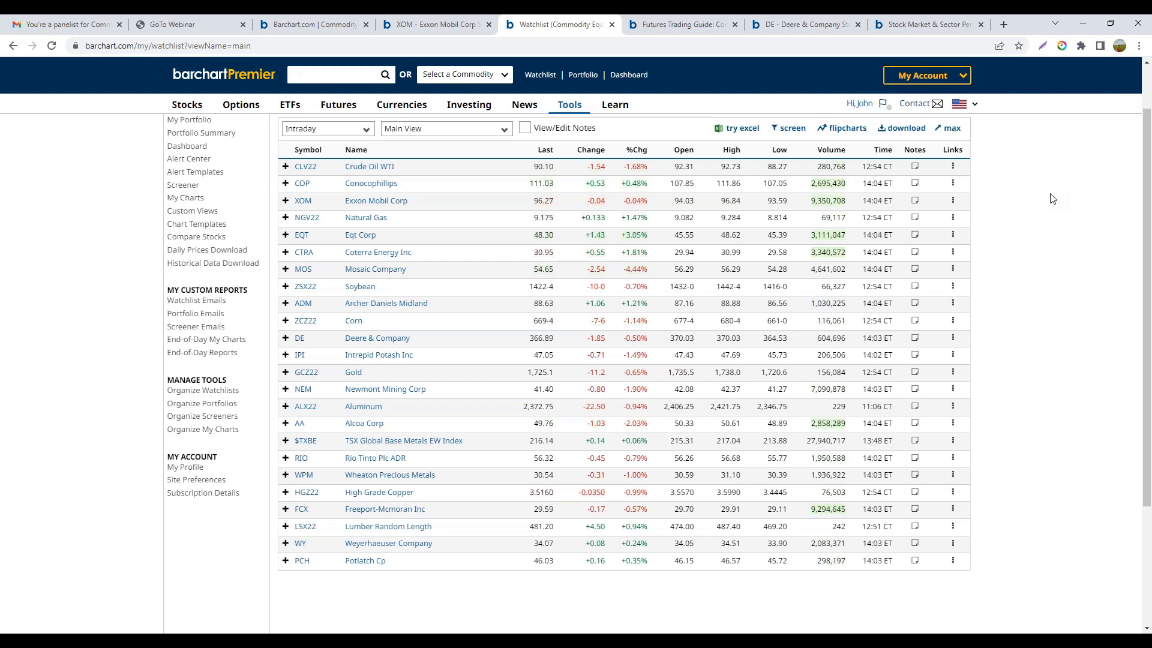
{"action": "left_click", "coordinate": [612, 103]}
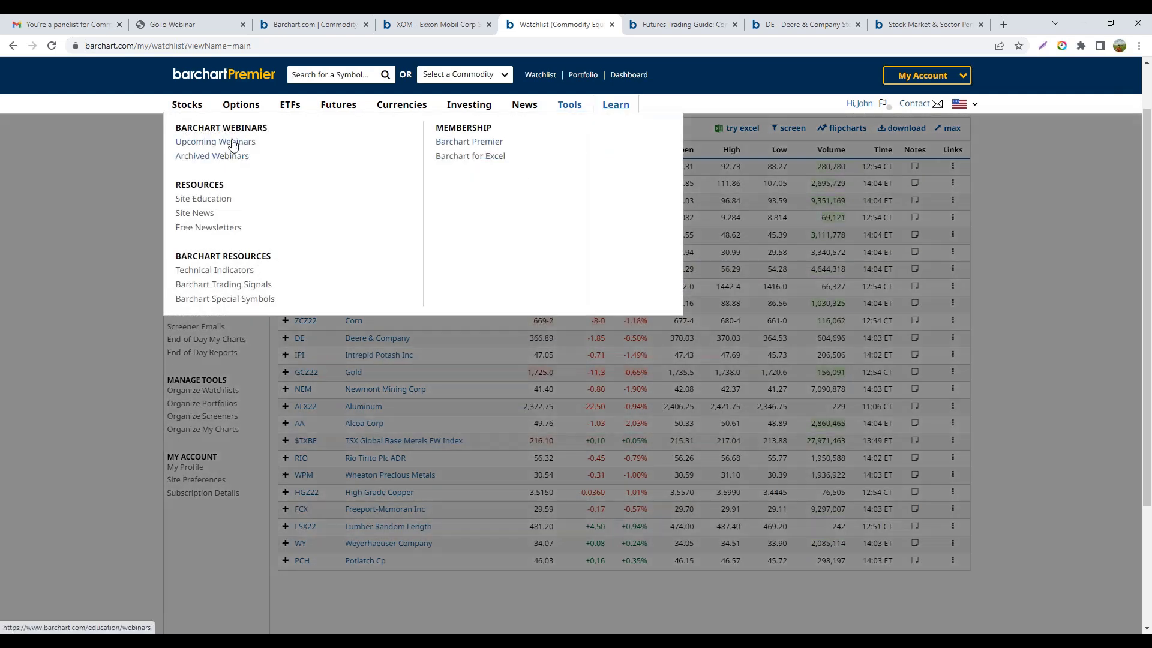
{"action": "left_click", "coordinate": [226, 143]}
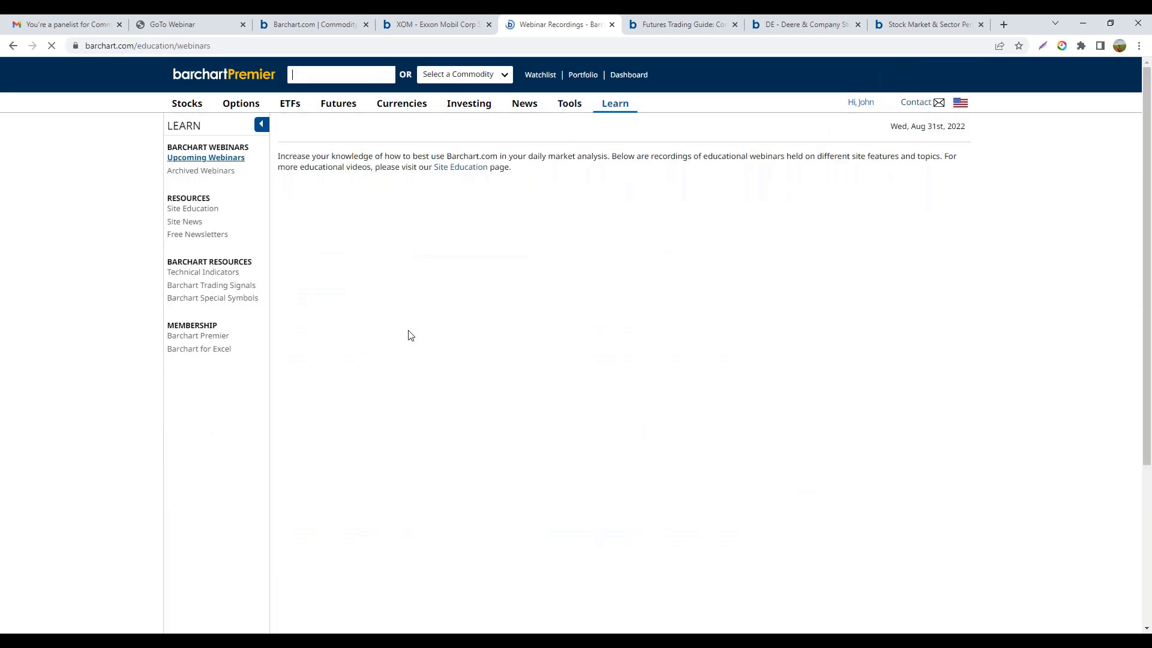